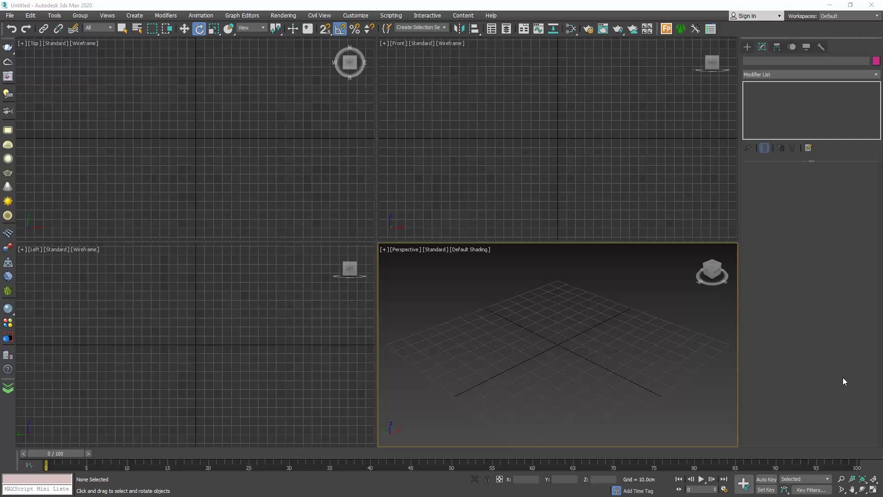
# - Create a box in the Top viewport with length 20 cm, width 200 cm and height 300 cm
pyautogui.click(747, 46)
pyautogui.click(791, 102)
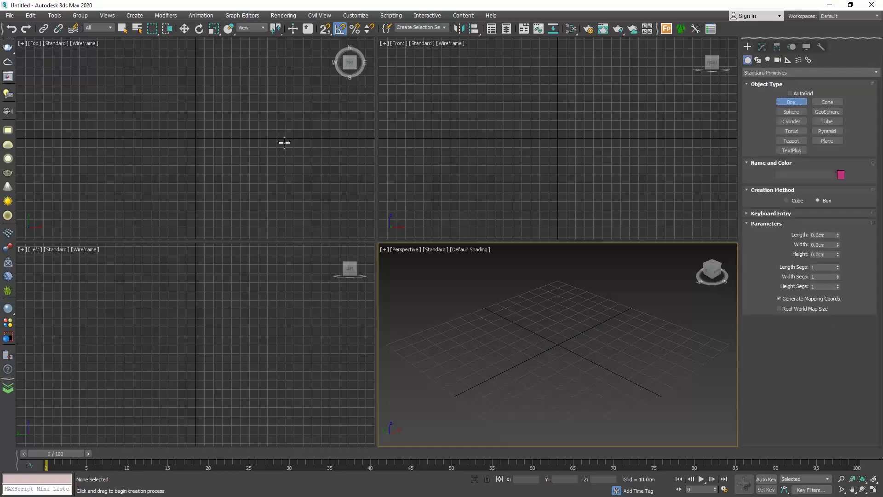
pyautogui.moveTo(103, 128); pyautogui.dragTo(283, 151)
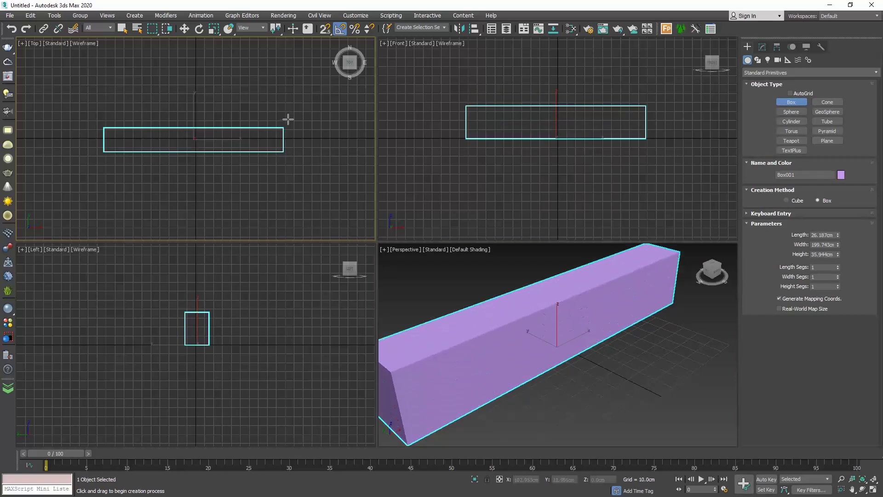
pyautogui.click(821, 234)
pyautogui.write('20')
pyautogui.press('Tab')
pyautogui.write('200')
pyautogui.press('Tab')
pyautogui.write('300')
pyautogui.press('Return')
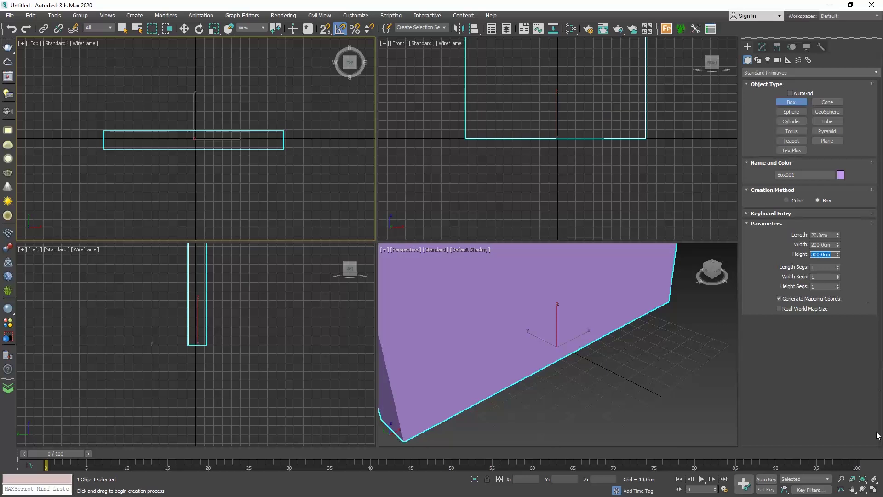
# - Create a VRayMtl material in the Slate Material Editor and assign it to the selected box
pyautogui.click(874, 481)
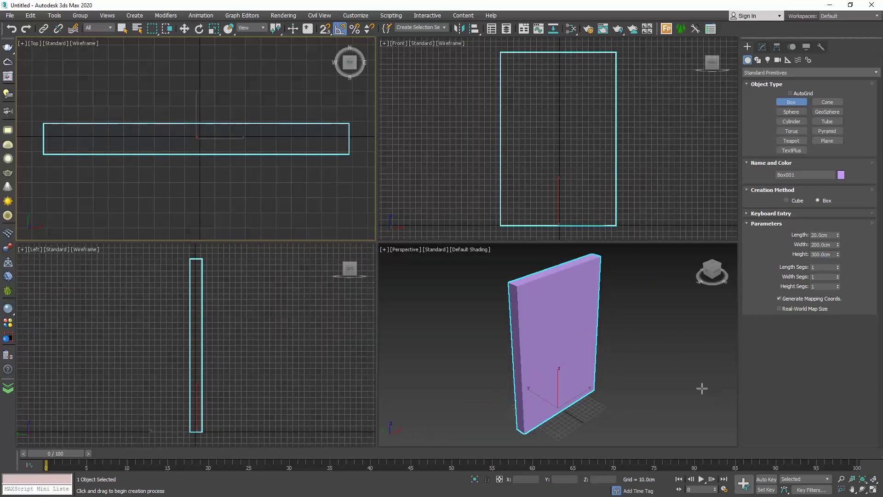
pyautogui.click(680, 386)
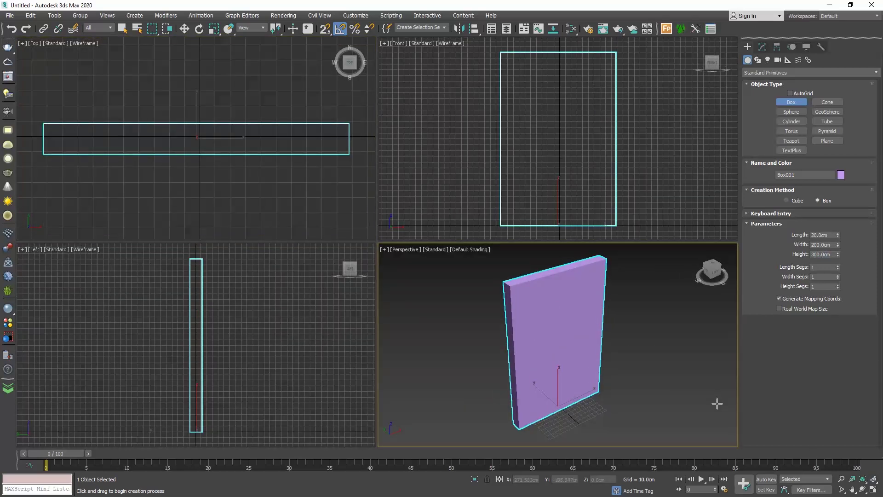
pyautogui.click(874, 491)
pyautogui.scroll(-2, 524, 281)
pyautogui.scroll(-1, 525, 287)
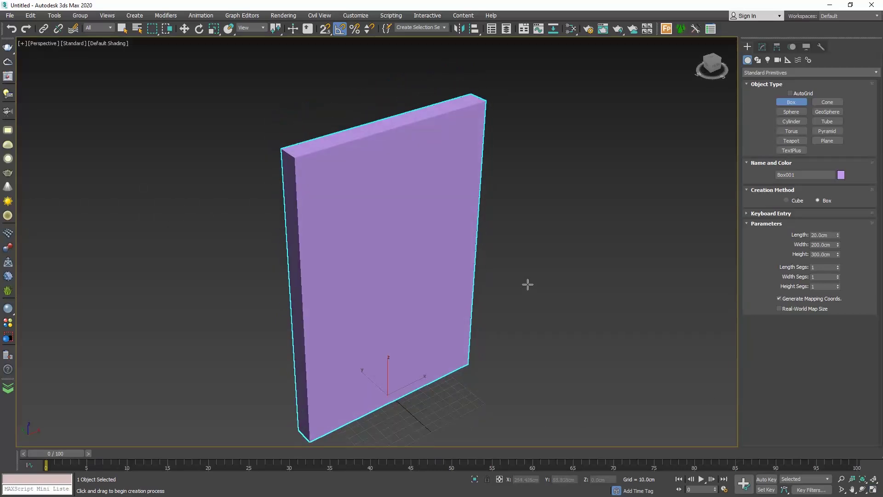
pyautogui.click(571, 28)
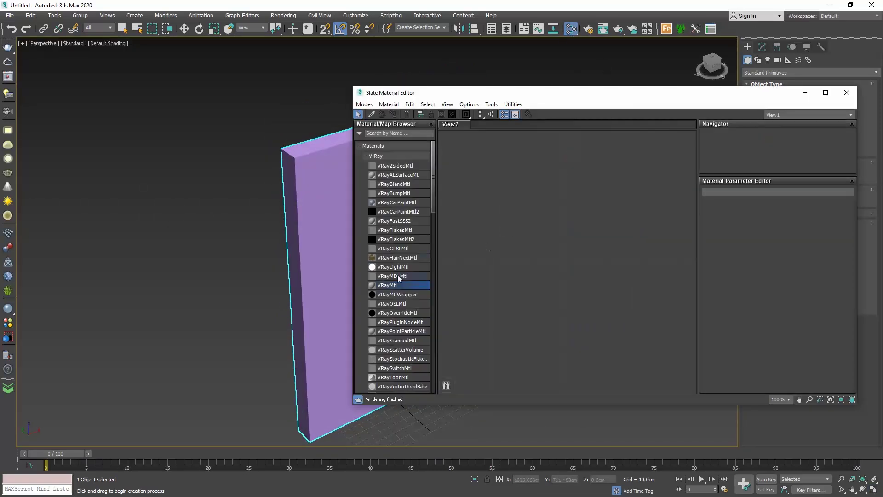
pyautogui.doubleClick(422, 286)
pyautogui.click(393, 114)
pyautogui.moveTo(445, 93); pyautogui.dragTo(538, 86)
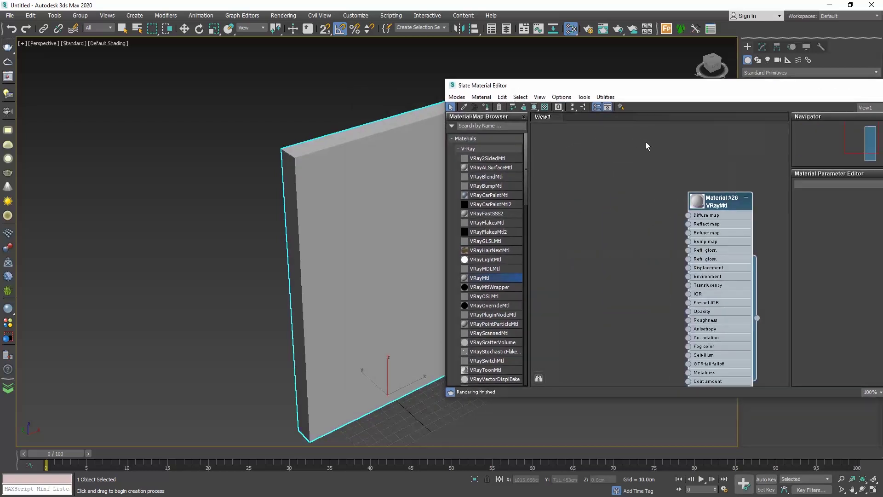
# - Add a VRayBitmap map node and connect it to the VRayMtl's Diffuse map input
pyautogui.rightClick(606, 225)
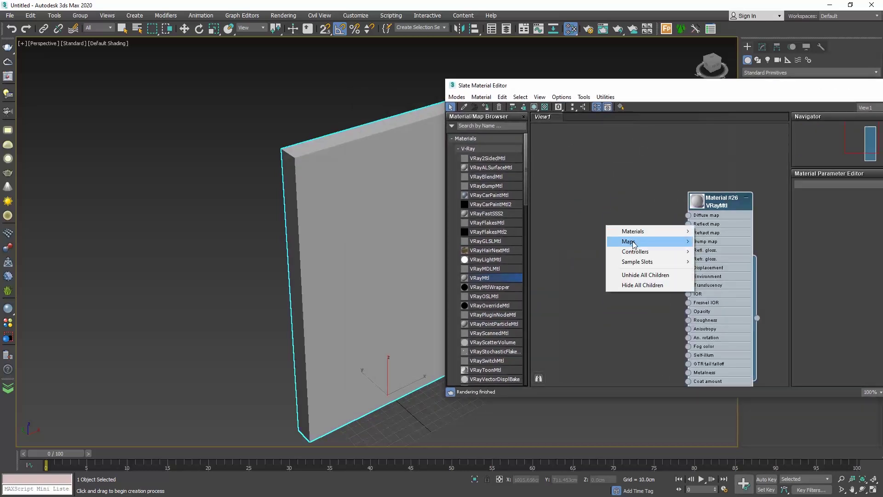
pyautogui.moveTo(635, 242)
pyautogui.moveTo(714, 242)
pyautogui.click(787, 215)
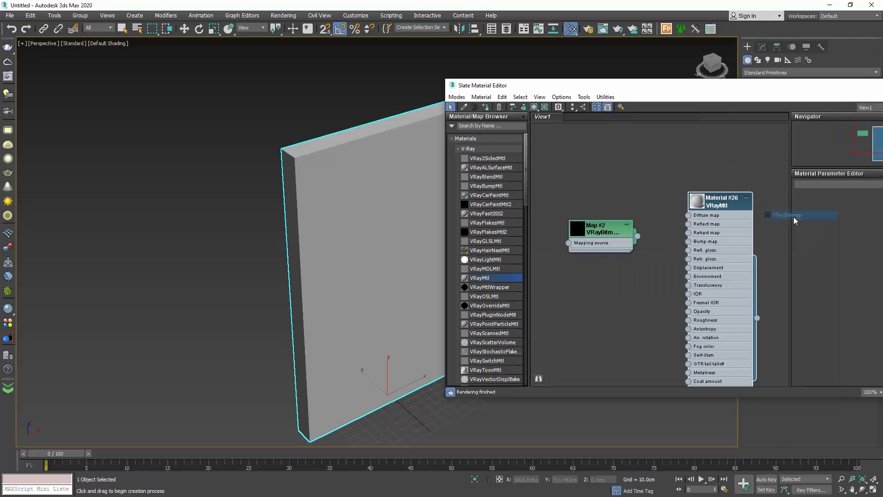
pyautogui.moveTo(637, 236); pyautogui.dragTo(688, 215)
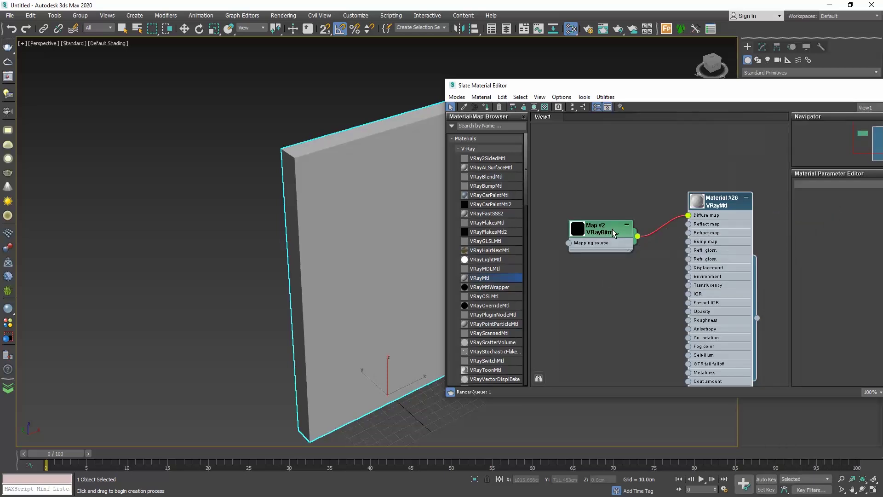
# - Load the image TexturesCom_Brick_Rustic2_1K_albedo into the VRayBitmap node
pyautogui.doubleClick(597, 229)
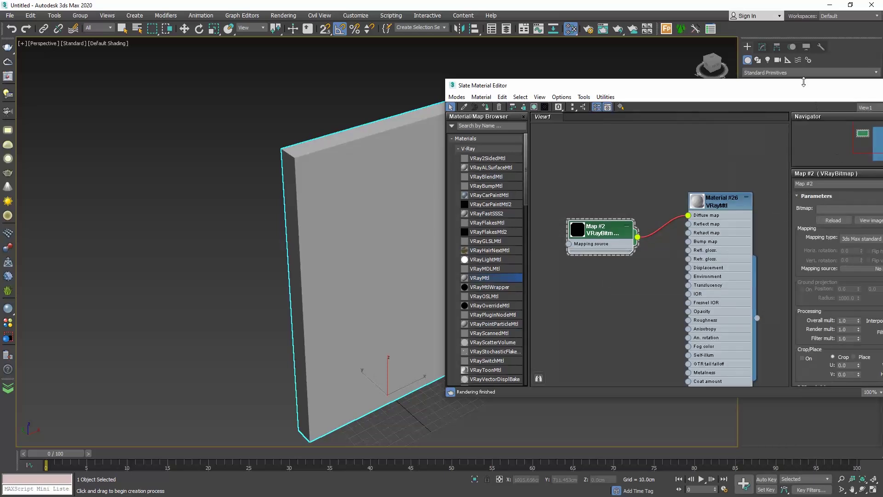
pyautogui.moveTo(799, 85); pyautogui.dragTo(590, 86)
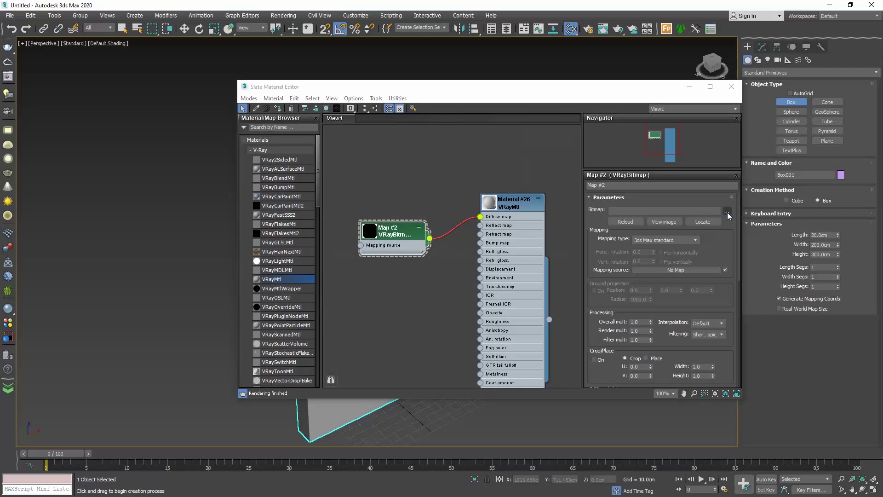
pyautogui.click(728, 211)
pyautogui.click(307, 175)
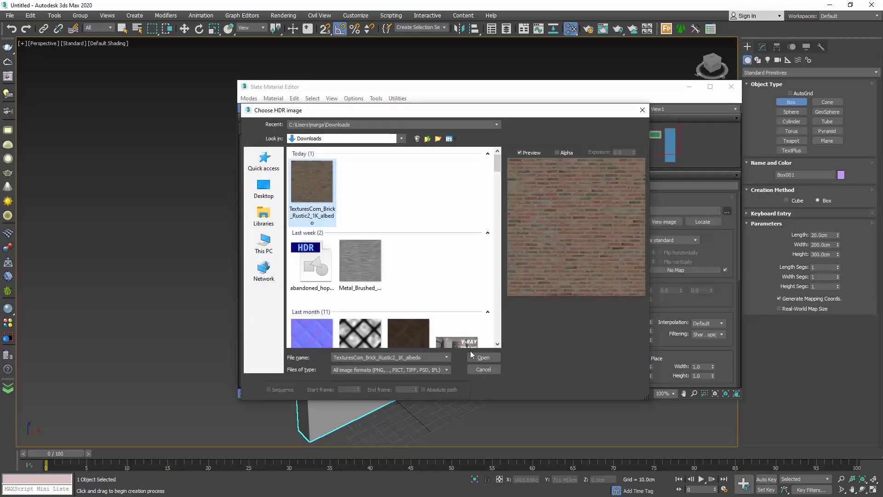
pyautogui.click(482, 340)
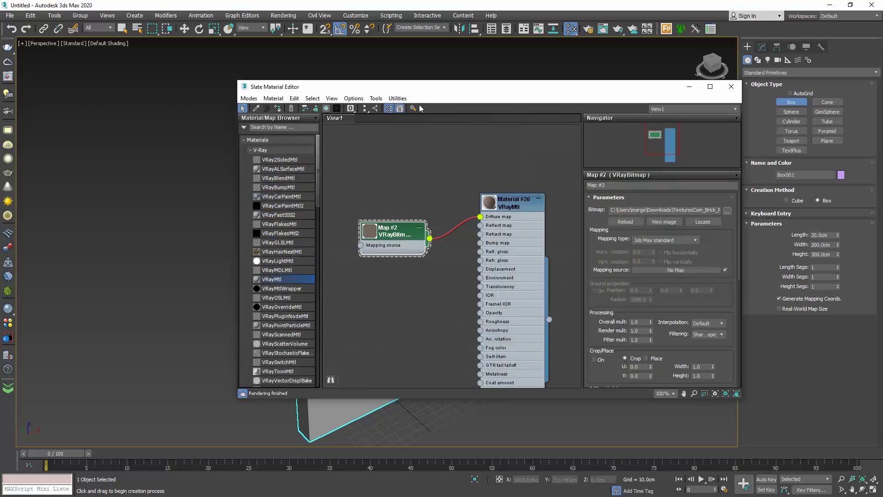
# - Show the brick texture on the box in the viewport and close the Slate Material Editor
pyautogui.moveTo(418, 92); pyautogui.dragTo(626, 125)
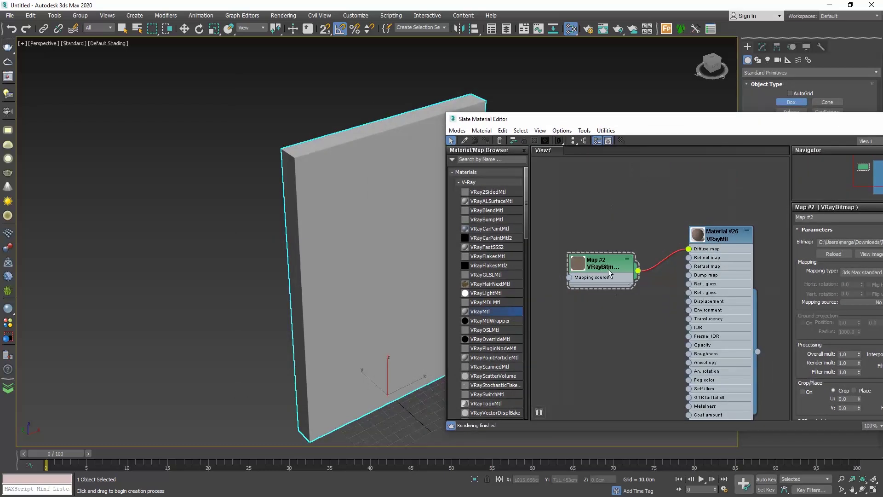
pyautogui.click(535, 142)
pyautogui.moveTo(410, 196); pyautogui.dragTo(382, 198, button='middle')
pyautogui.moveTo(651, 127); pyautogui.dragTo(521, 128)
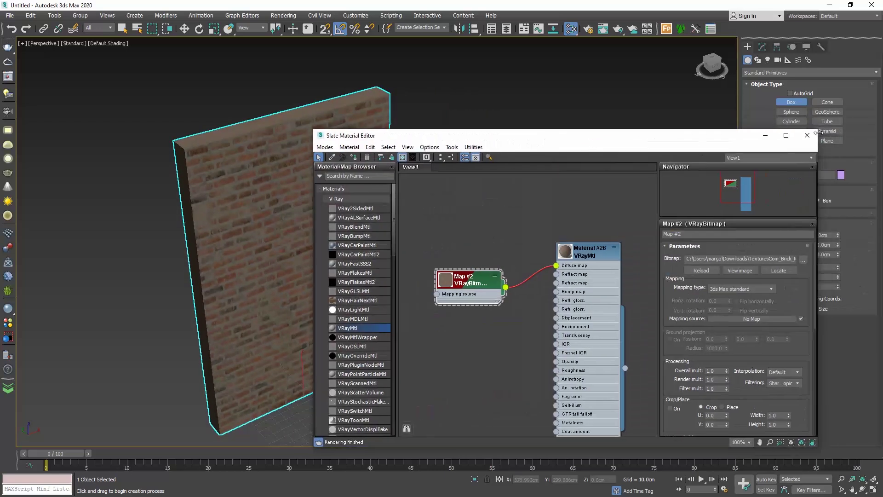
pyautogui.click(831, 141)
pyautogui.moveTo(422, 201)
pyautogui.keyDown('alt'); pyautogui.mouseDown(button='middle')
pyautogui.moveTo(457, 193)
pyautogui.moveTo(466, 200)
pyautogui.moveTo(424, 199)
pyautogui.mouseUp(button='middle'); pyautogui.keyUp('alt')
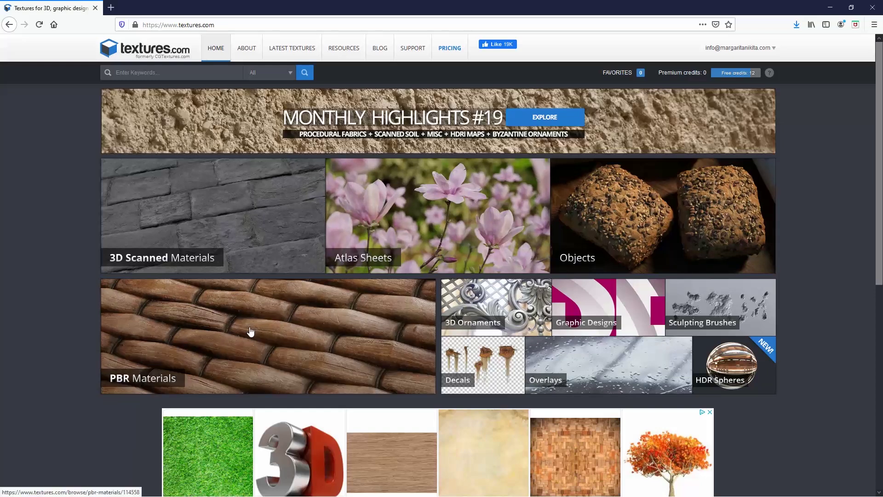
# - Switch to the browser and open Rustic Brick 2 from the Brick Walls category of PBR Materials on textures.com
pyautogui.click(250, 331)
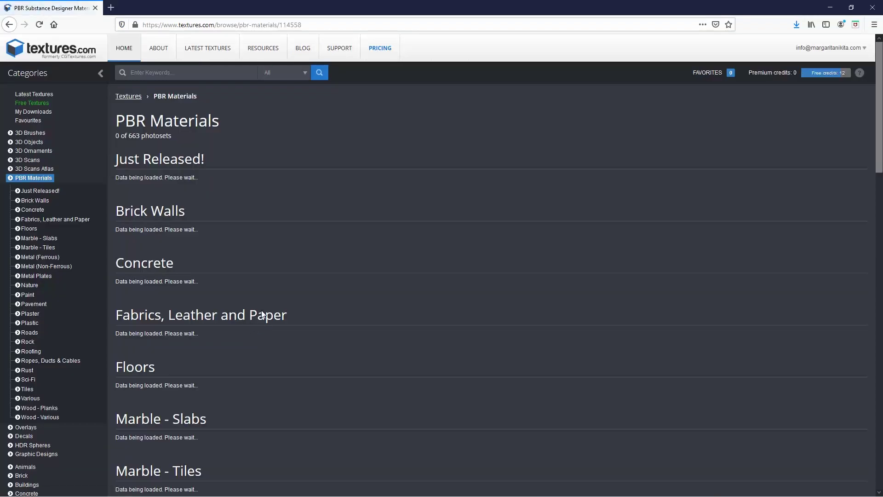
pyautogui.click(48, 203)
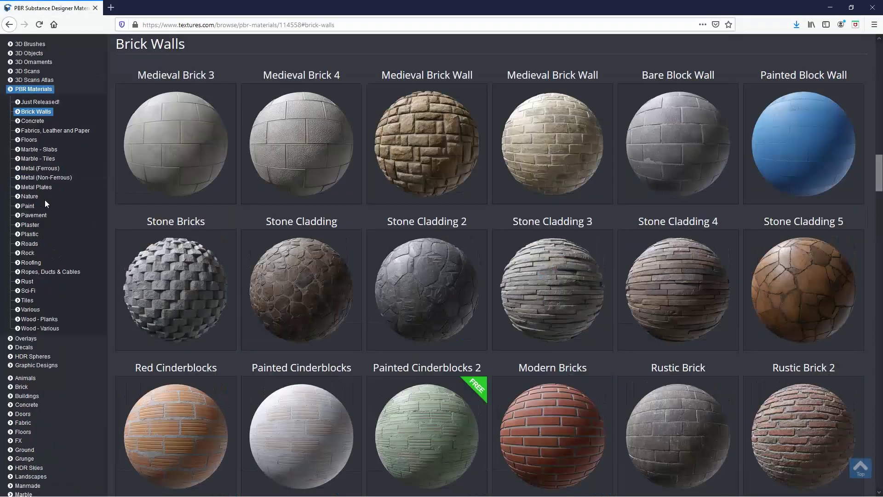
pyautogui.click(791, 430)
pyautogui.scroll(-5, 770, 327)
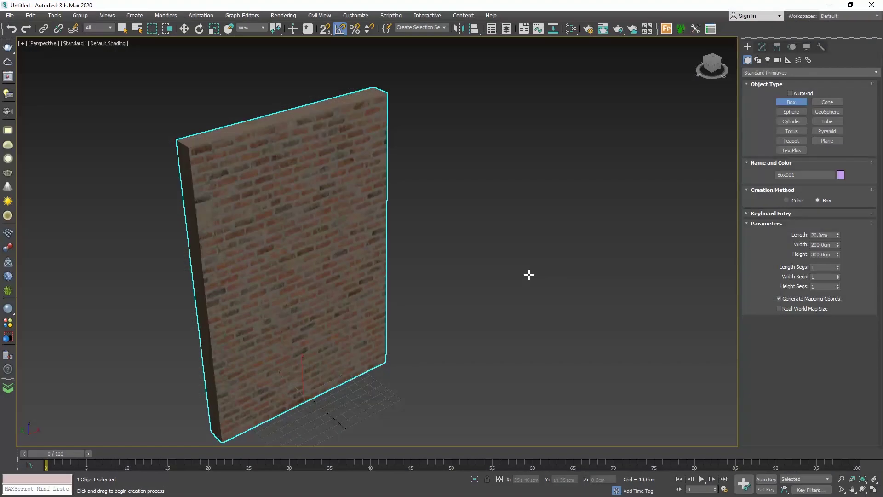
# - Back in 3ds Max, examine how the brick texture maps onto the box's top, narrow end and front face
pyautogui.keyDown('alt'); pyautogui.moveTo(412, 246); pyautogui.dragTo(433, 247, button='middle'); pyautogui.keyUp('alt')
pyautogui.scroll(3, 370, 168)
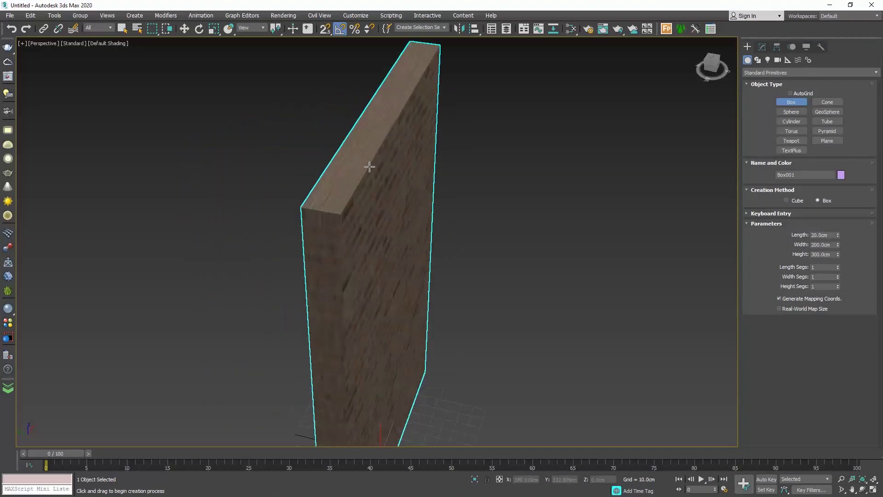
pyautogui.scroll(2, 369, 183)
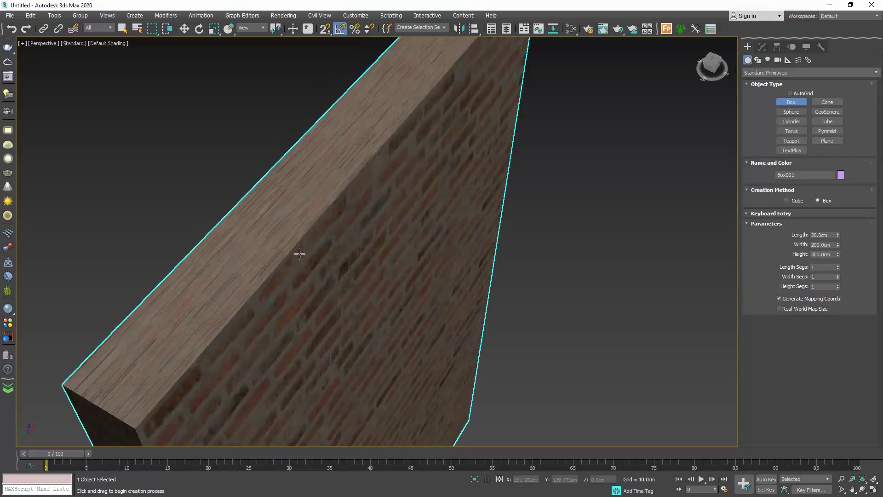
pyautogui.scroll(-2, 361, 227)
pyautogui.moveTo(349, 235); pyautogui.dragTo(332, 262, button='middle')
pyautogui.scroll(-3, 333, 265)
pyautogui.scroll(2, 337, 265)
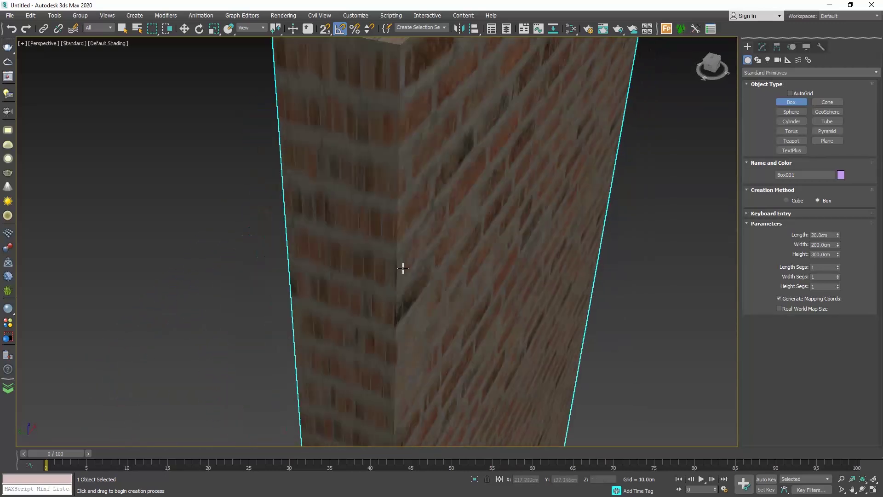
pyautogui.scroll(-3, 386, 276)
pyautogui.scroll(-3, 384, 289)
pyautogui.keyDown('alt'); pyautogui.moveTo(429, 272); pyautogui.dragTo(441, 240, button='middle'); pyautogui.keyUp('alt')
pyautogui.scroll(2, 455, 208)
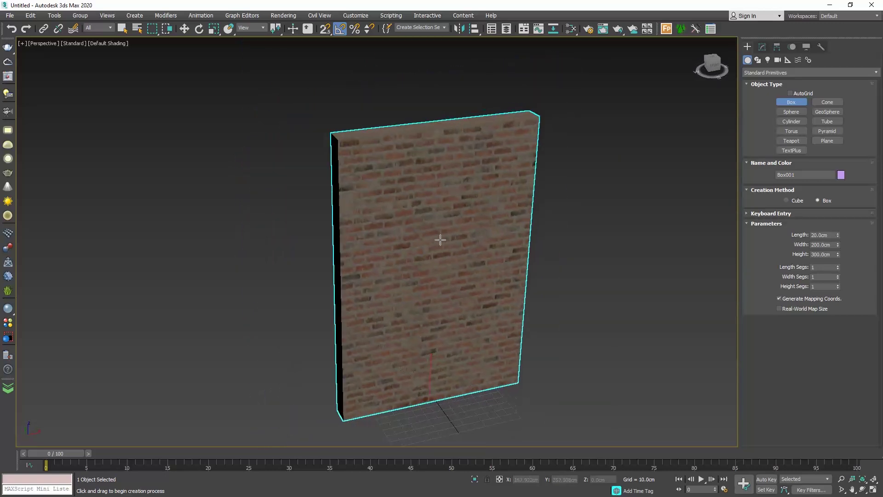
# - Try a different width on the box to test the texture's behaviour and restore the width to 200 cm
pyautogui.click(184, 28)
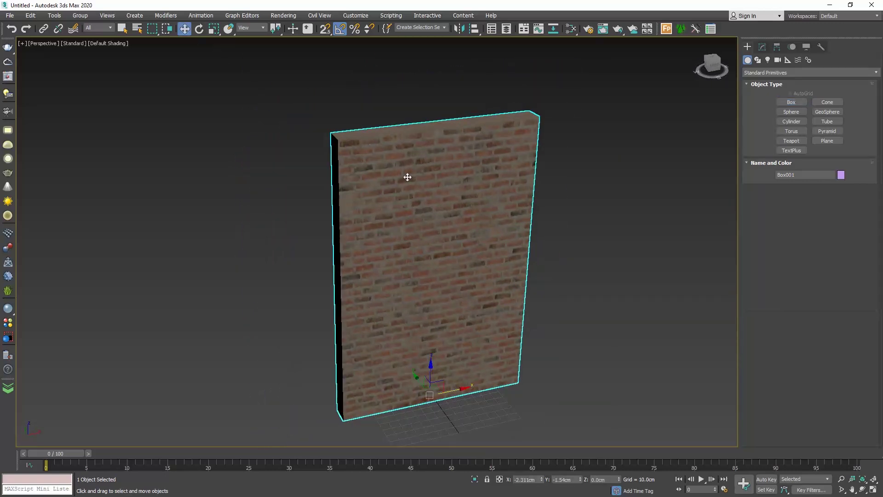
pyautogui.click(762, 47)
pyautogui.moveTo(837, 190); pyautogui.dragTo(797, 231)
pyautogui.click(825, 189)
pyautogui.write('200')
pyautogui.press('Return')
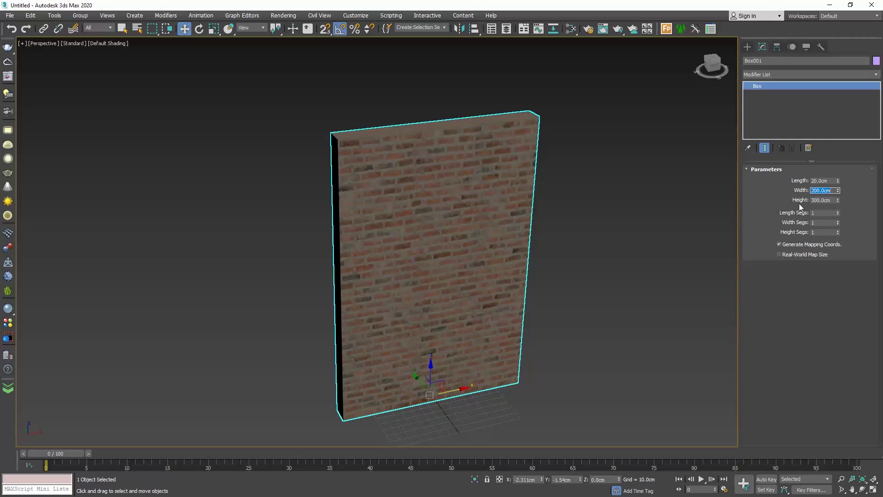
# - Reopen the Slate Material Editor at the brick bitmap's Coordinates settings, keeping the box's narrow end in view
pyautogui.click(571, 29)
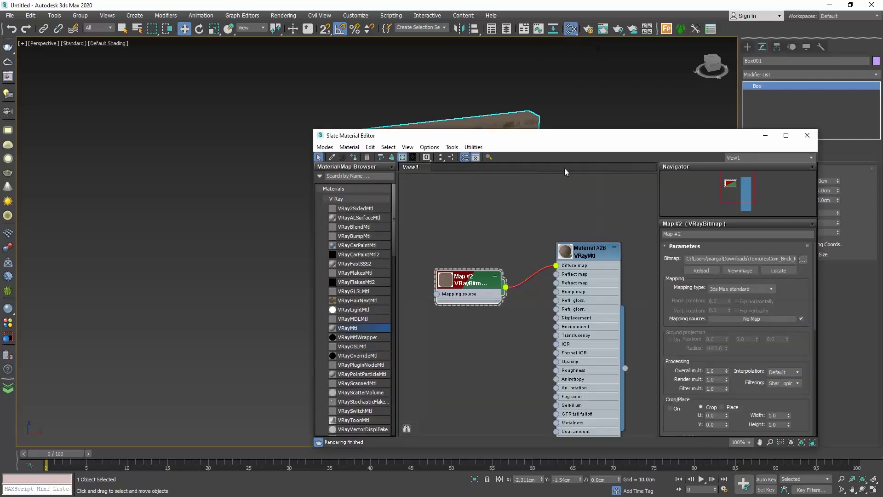
pyautogui.click(709, 246)
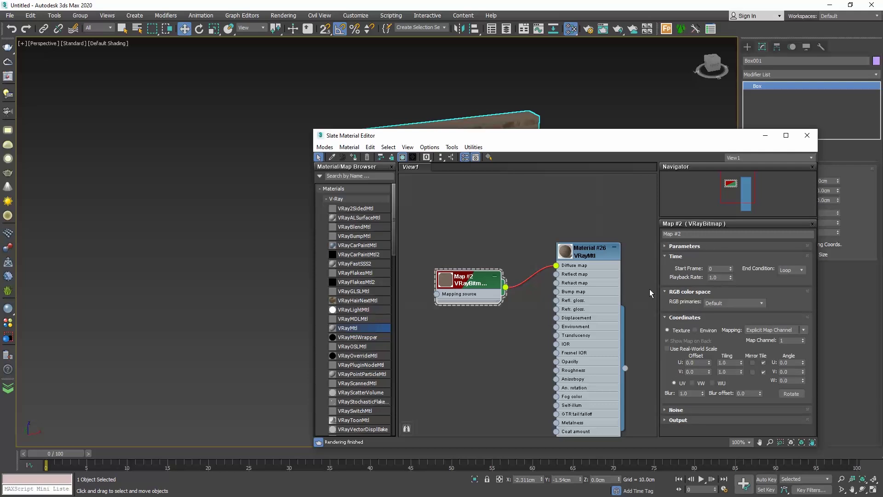
pyautogui.moveTo(531, 143); pyautogui.dragTo(587, 142)
pyautogui.scroll(5, 301, 221)
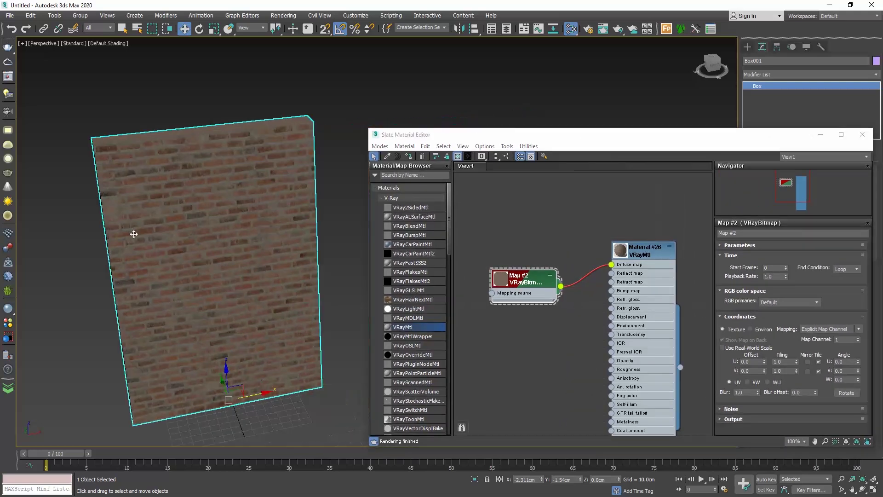
pyautogui.keyDown('alt'); pyautogui.moveTo(150, 241); pyautogui.dragTo(235, 241, button='middle'); pyautogui.keyUp('alt')
# - Try U tiling values of 0.5 and 0.1 on the brick bitmap and restore the tiling to 1
pyautogui.doubleClick(785, 362)
pyautogui.write('0.5')
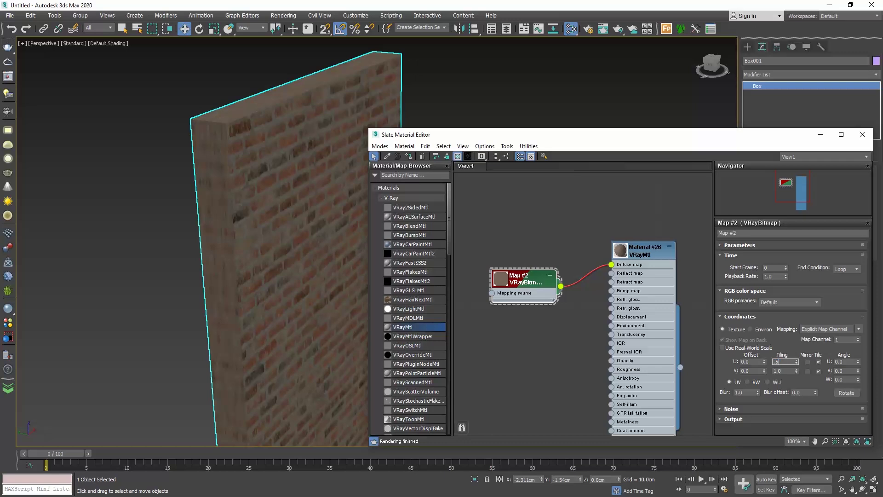
pyautogui.press('Return')
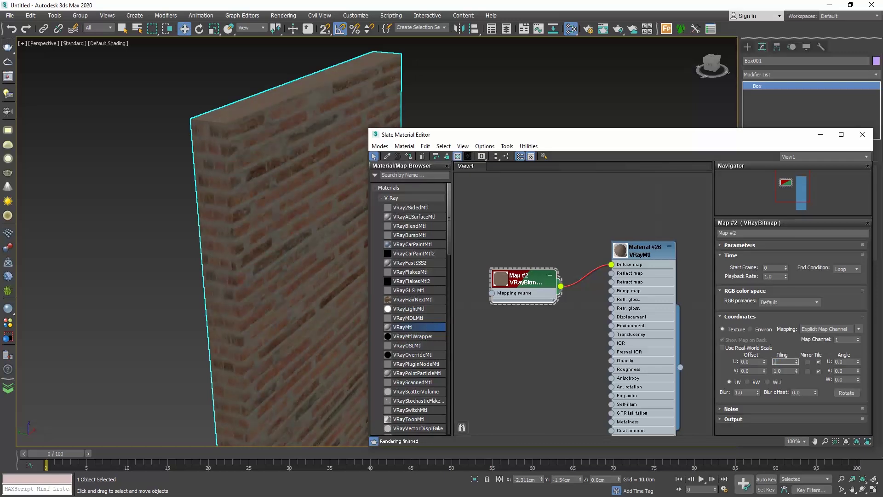
pyautogui.write('0.1')
pyautogui.press('Return')
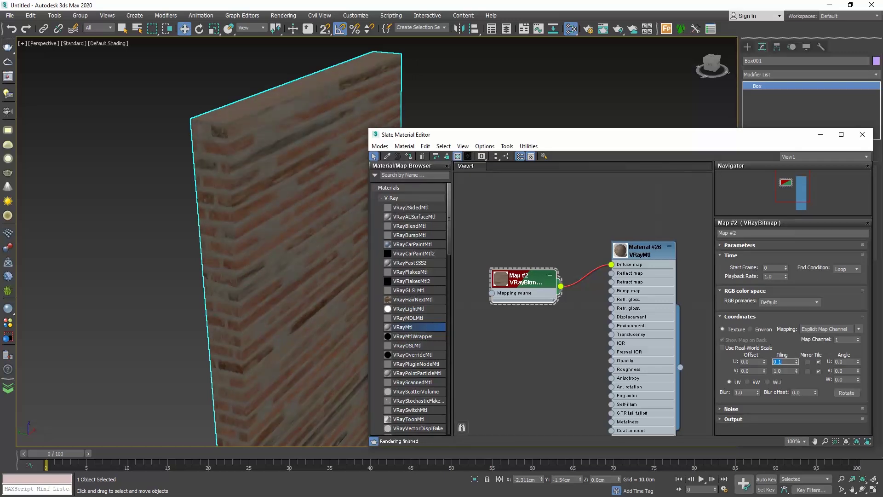
pyautogui.write('1')
pyautogui.press('Return')
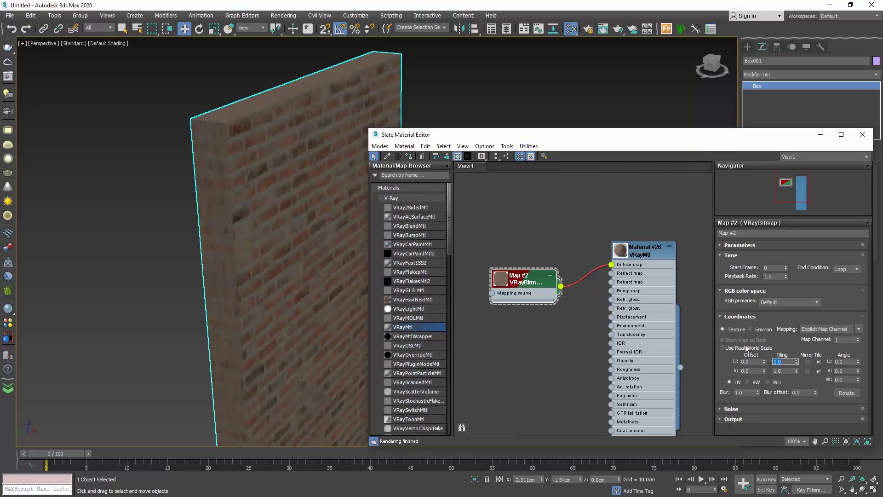
pyautogui.moveTo(784, 139); pyautogui.dragTo(738, 145)
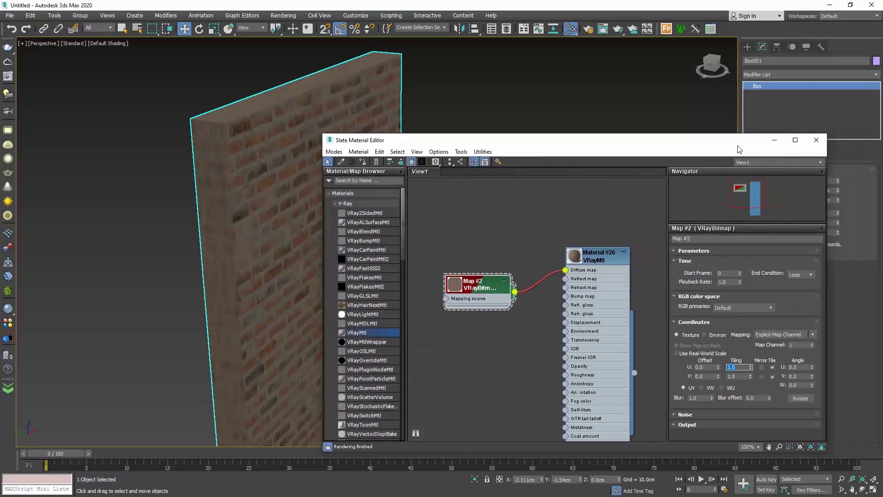
# - Close the Slate Material Editor and add a UVW Map modifier to the wall box
pyautogui.click(817, 140)
pyautogui.moveTo(471, 233); pyautogui.dragTo(433, 247, button='middle')
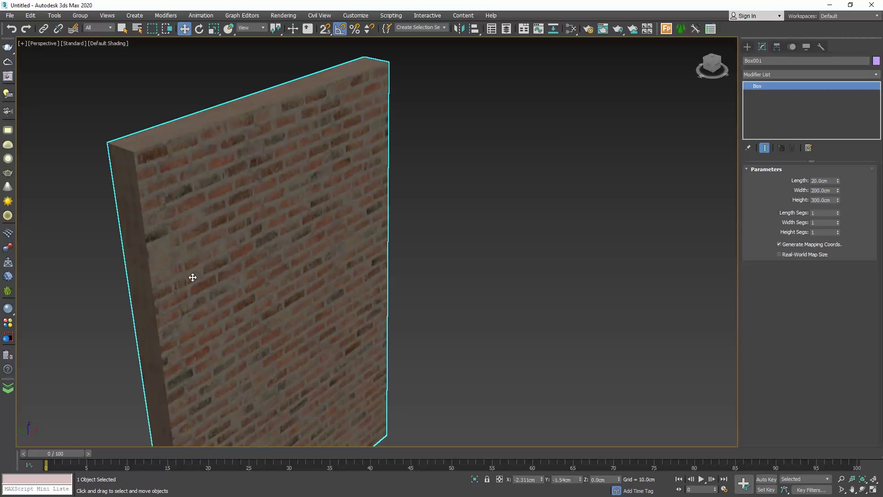
pyautogui.scroll(-4, 309, 256)
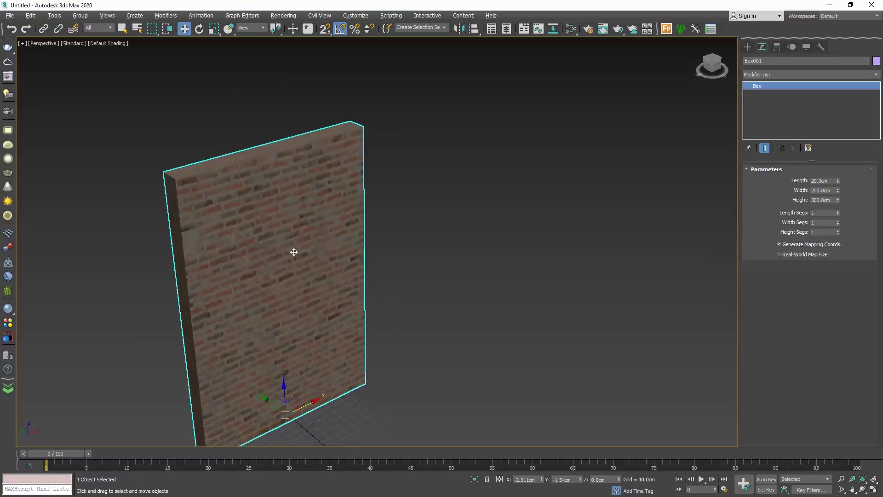
pyautogui.moveTo(301, 259); pyautogui.dragTo(422, 211, button='middle')
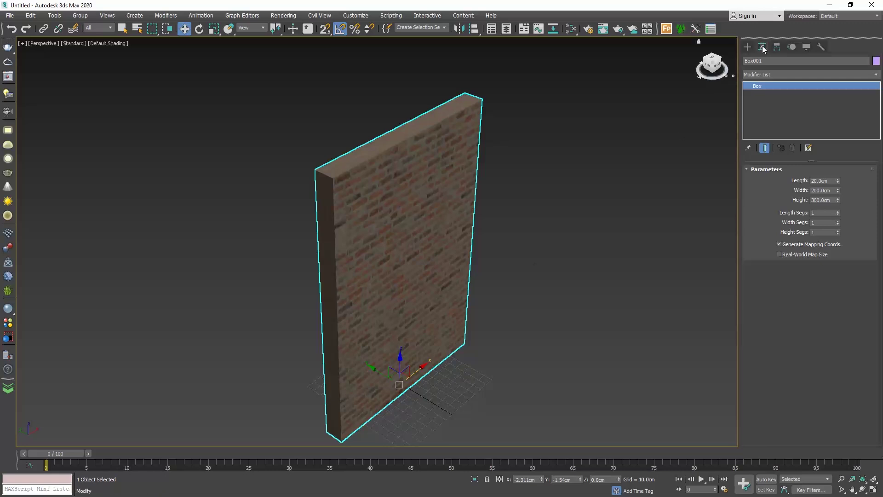
pyautogui.click(790, 73)
pyautogui.scroll(-3, 876, 184)
pyautogui.scroll(-10, 809, 276)
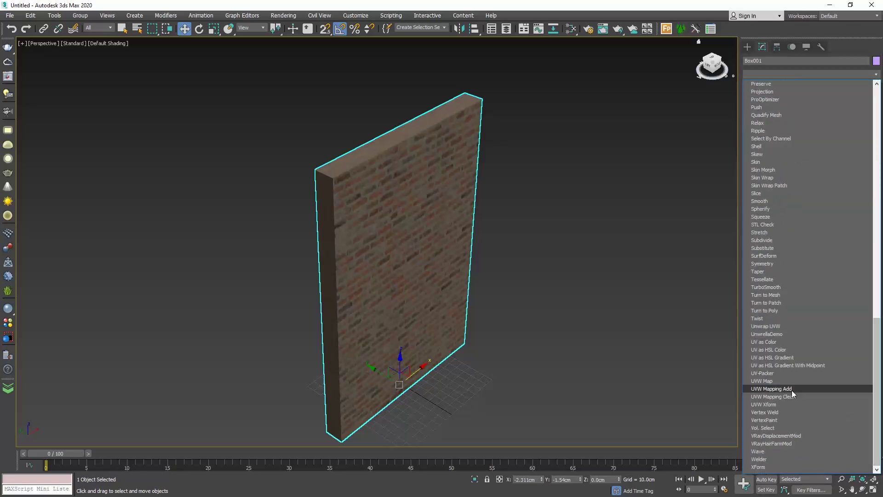
pyautogui.click(784, 379)
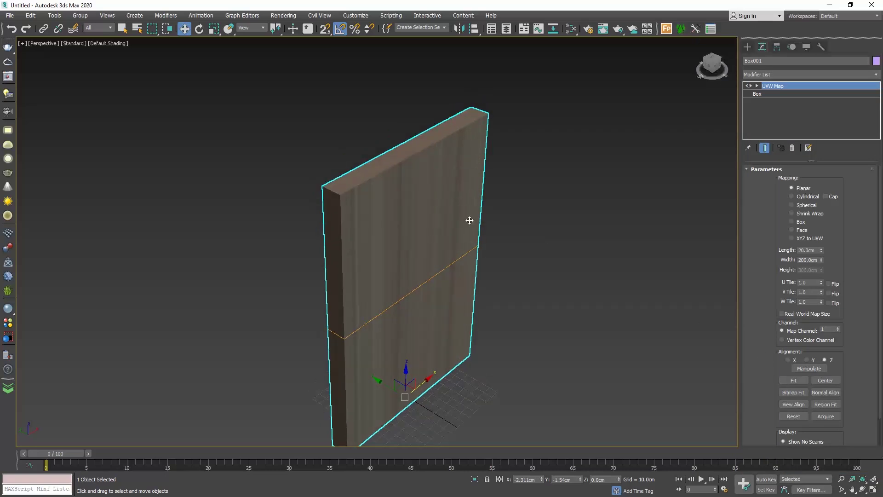
# - Try the Cylindrical, Spherical, Shrink Wrap, Box, Face and XYZ to UVW mapping types on the wall and return to Planar
pyautogui.scroll(4, 361, 162)
pyautogui.keyDown('alt'); pyautogui.moveTo(424, 182); pyautogui.dragTo(402, 225, button='middle'); pyautogui.keyUp('alt')
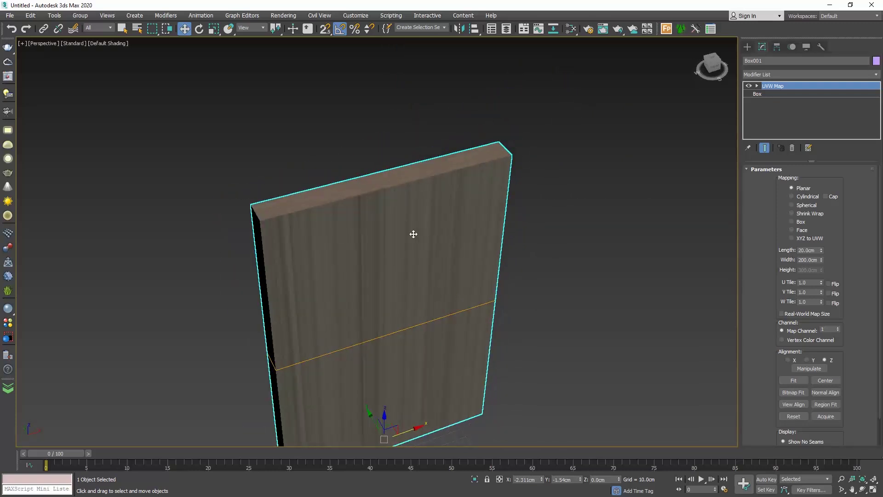
pyautogui.click(802, 198)
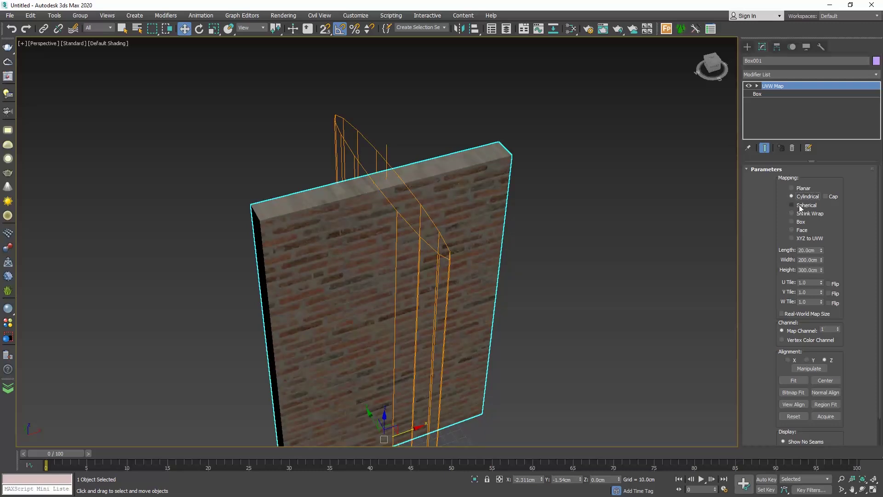
pyautogui.click(801, 206)
pyautogui.click(801, 214)
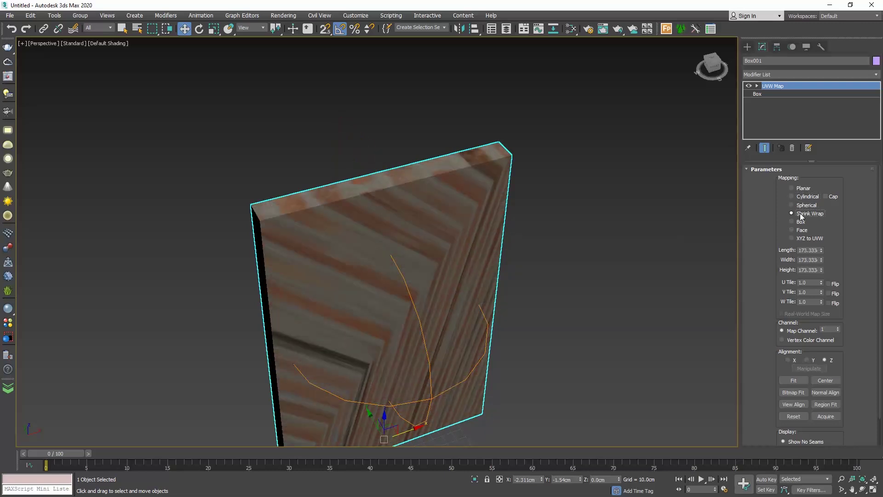
pyautogui.click(801, 224)
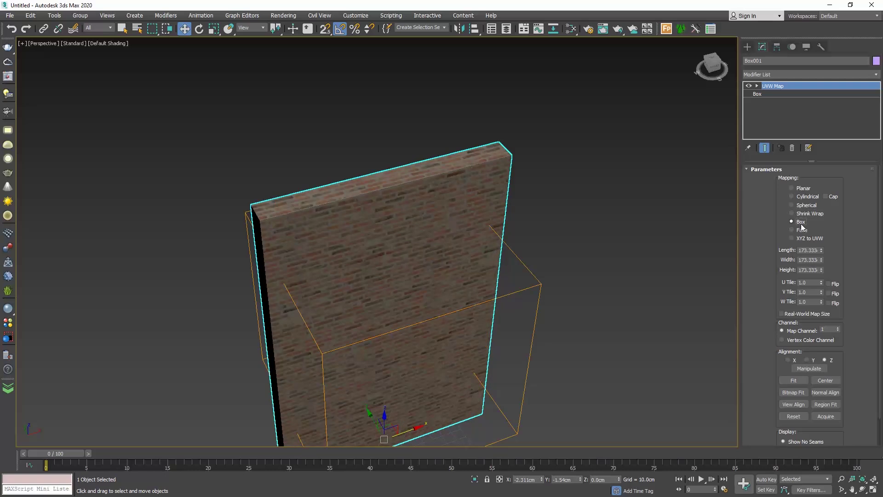
pyautogui.click(802, 230)
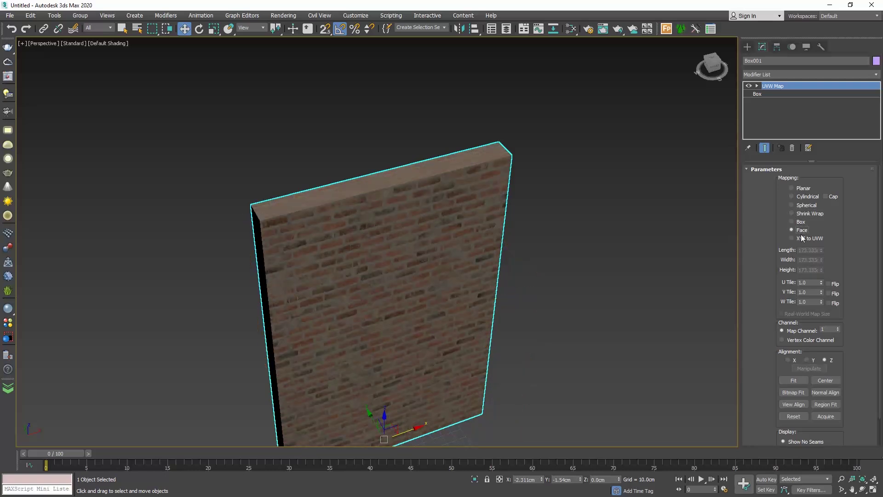
pyautogui.click(802, 239)
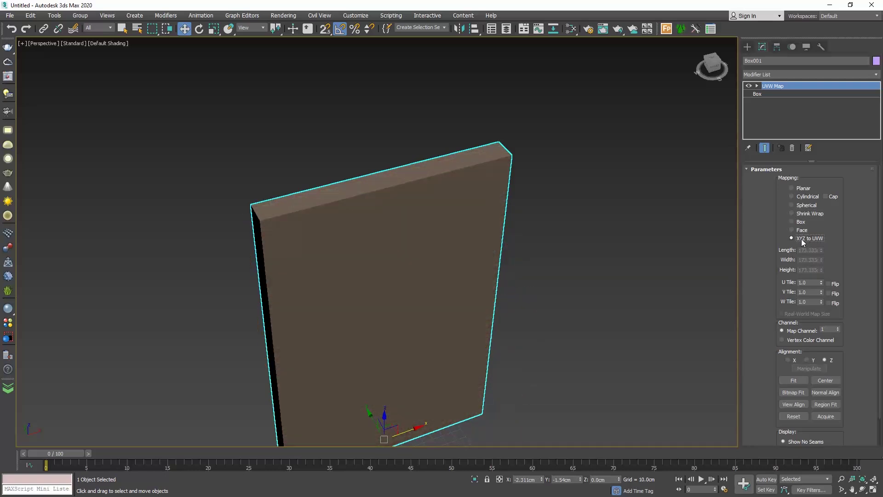
pyautogui.click(800, 189)
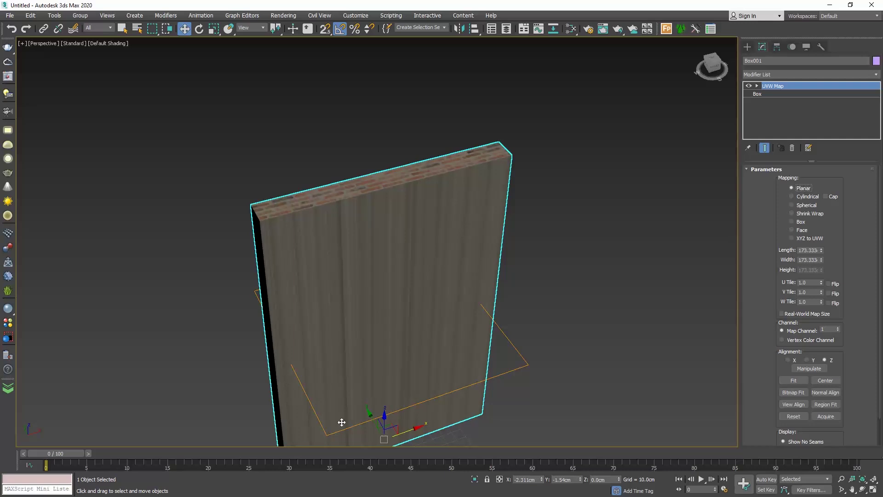
# - Enter the UVW Map modifier's Gizmo level and move the planar gizmo along X, partly beyond the wall's end
pyautogui.moveTo(378, 335); pyautogui.dragTo(429, 295, button='middle')
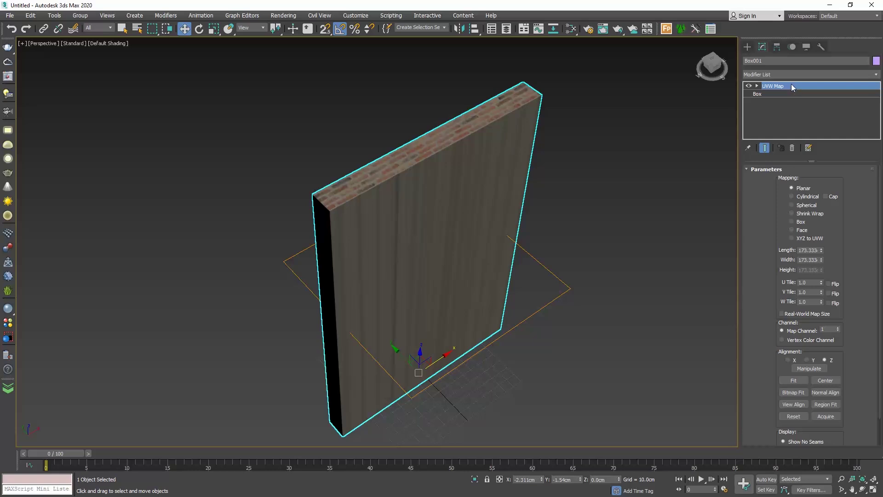
pyautogui.click(757, 86)
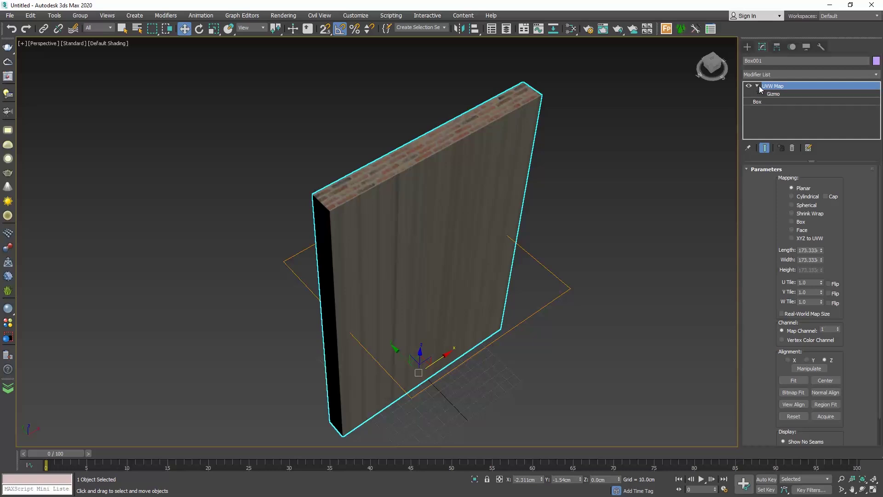
pyautogui.click(782, 94)
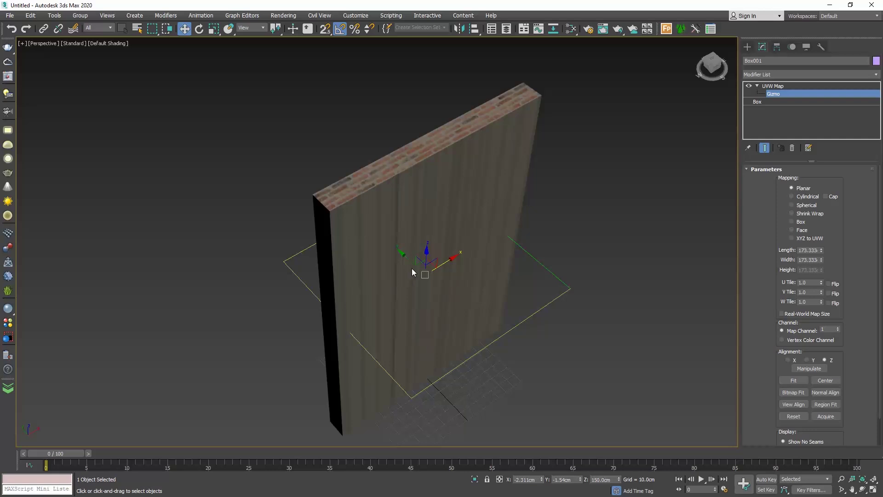
pyautogui.moveTo(451, 260); pyautogui.dragTo(487, 263)
pyautogui.moveTo(545, 259); pyautogui.dragTo(538, 258)
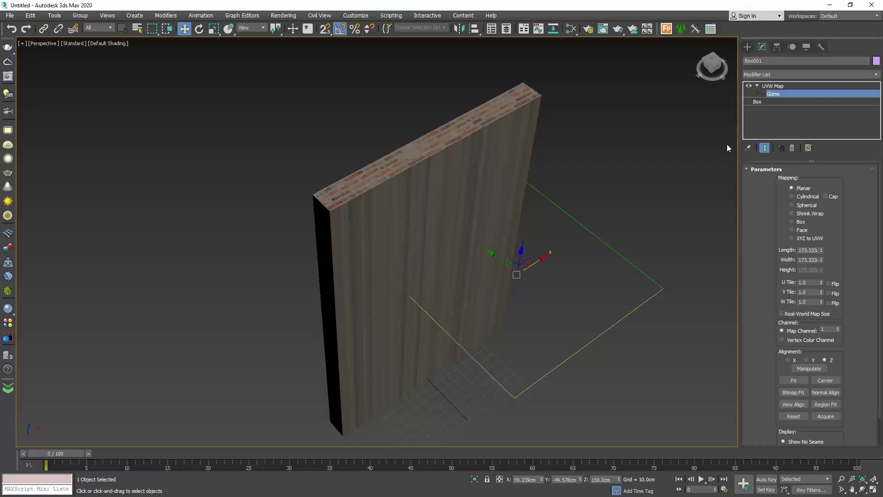
# - Leave the gizmo level, try moving the whole box along X and undo the move
pyautogui.click(791, 95)
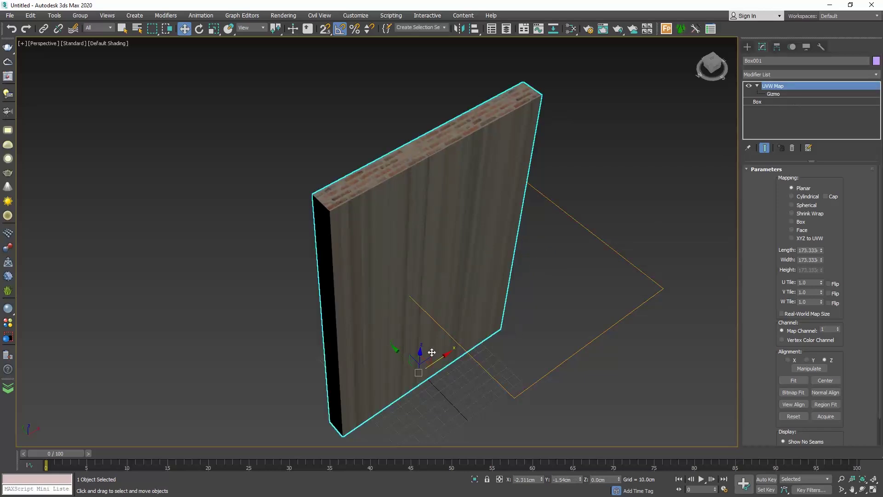
pyautogui.moveTo(432, 362); pyautogui.dragTo(339, 382)
pyautogui.hotkey('ctrl', 'z')
pyautogui.hotkey('ctrl', 'z')
# - Move the planar gizmo clear of the wall to about X 212.5 cm, Y -20.5 cm and leave the gizmo level
pyautogui.click(775, 95)
pyautogui.moveTo(538, 258); pyautogui.dragTo(504, 318)
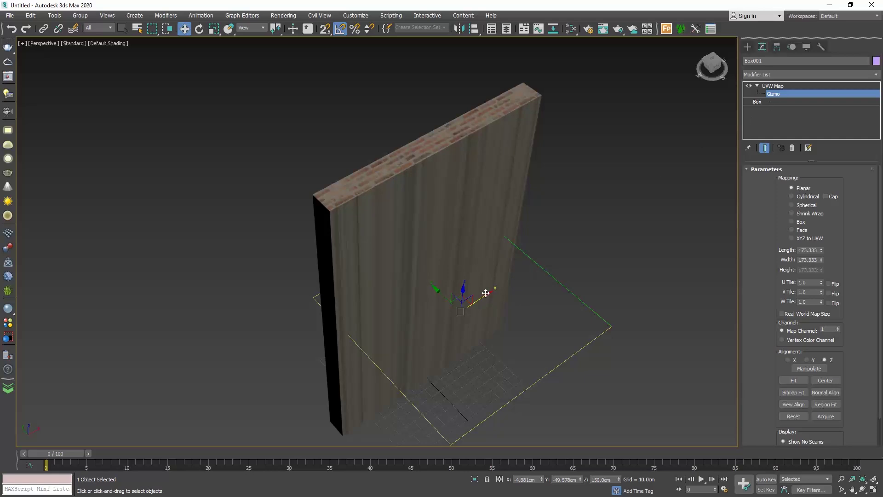
pyautogui.moveTo(486, 294); pyautogui.dragTo(623, 186)
pyautogui.keyDown('alt'); pyautogui.moveTo(624, 186); pyautogui.dragTo(528, 277, button='middle'); pyautogui.keyUp('alt')
pyautogui.moveTo(558, 256); pyautogui.dragTo(607, 248)
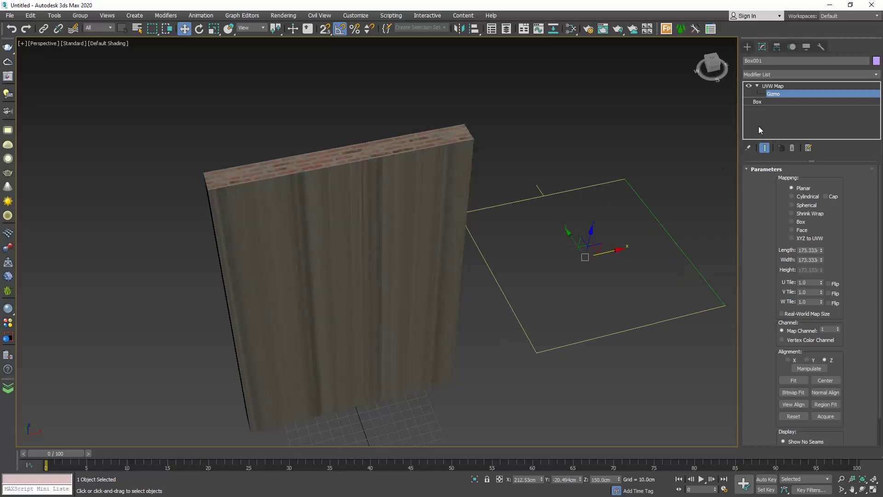
pyautogui.hotkey('ctrl', 'b')
pyautogui.moveTo(597, 391); pyautogui.dragTo(573, 376, button='middle')
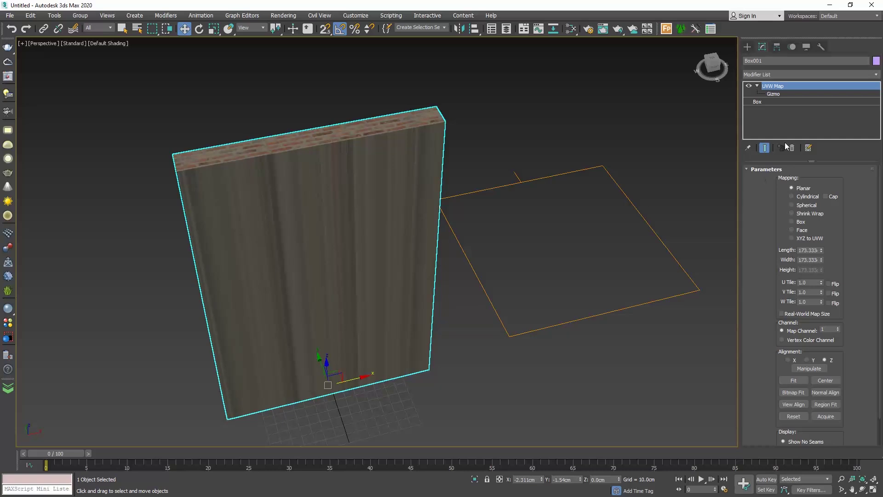
# - Rotate the planar gizmo about its X axis until it stands upright, parallel to the wall's front face
pyautogui.click(779, 94)
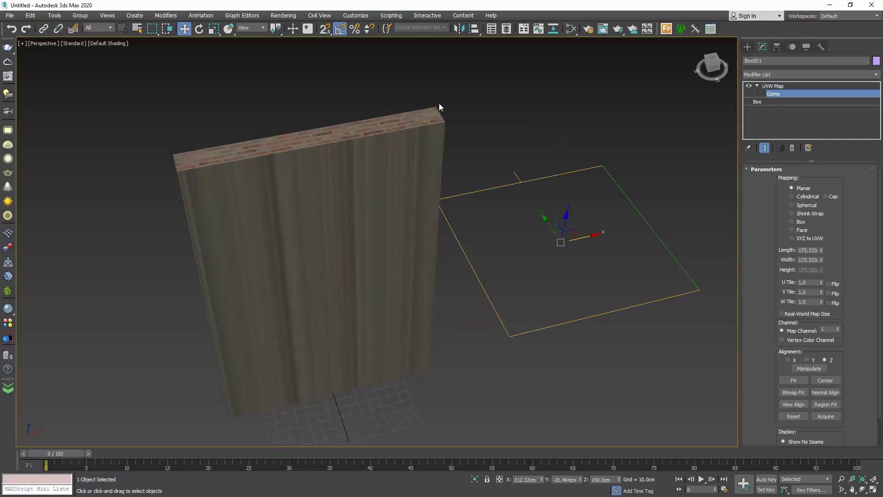
pyautogui.click(201, 30)
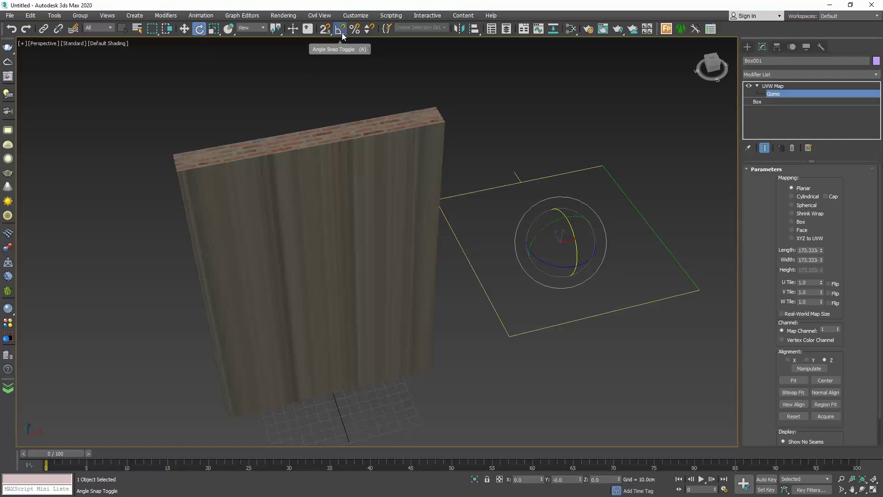
pyautogui.moveTo(567, 225); pyautogui.dragTo(587, 263)
pyautogui.keyDown('alt'); pyautogui.moveTo(532, 301); pyautogui.dragTo(528, 267, button='middle'); pyautogui.keyUp('alt')
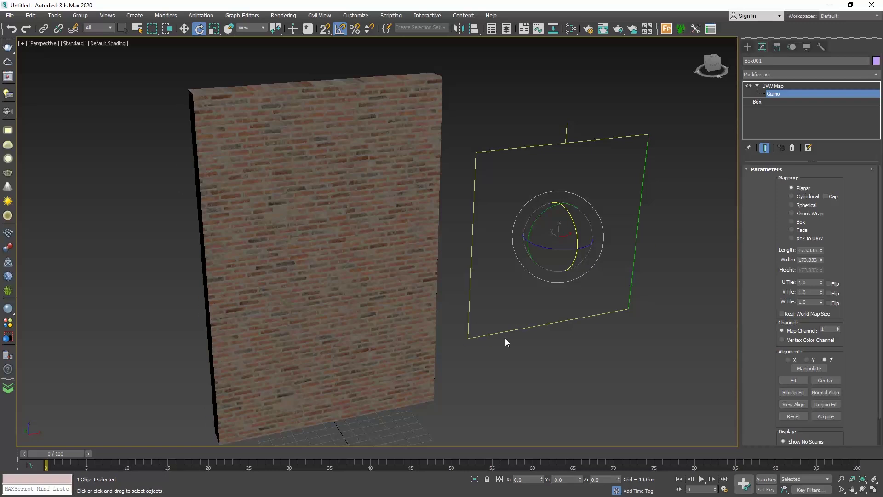
pyautogui.moveTo(320, 294)
pyautogui.keyDown('alt'); pyautogui.mouseDown(button='middle')
pyautogui.moveTo(423, 289)
pyautogui.moveTo(449, 276)
pyautogui.moveTo(443, 289)
pyautogui.moveTo(403, 296)
pyautogui.moveTo(379, 316)
pyautogui.moveTo(335, 298)
pyautogui.mouseUp(button='middle'); pyautogui.keyUp('alt')
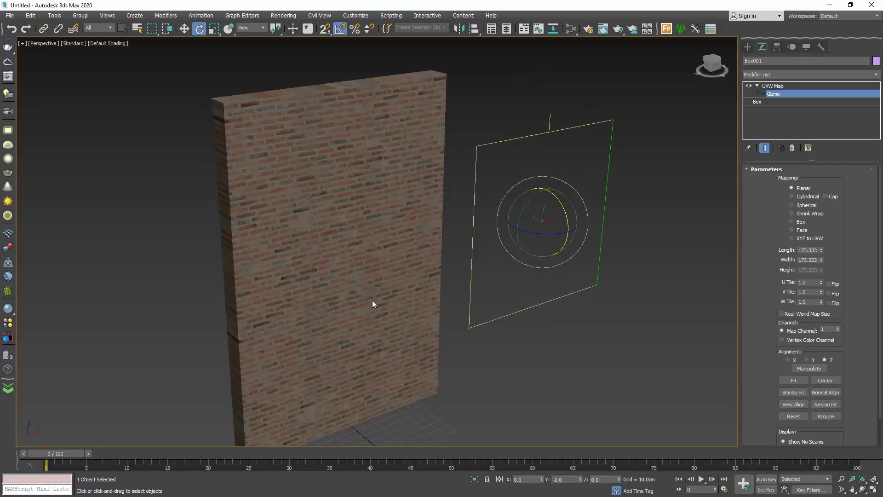
# - Leave the gizmo level and switch the UVW Map modifier's mapping type to Box
pyautogui.click(776, 93)
pyautogui.moveTo(625, 270); pyautogui.dragTo(613, 261, button='middle')
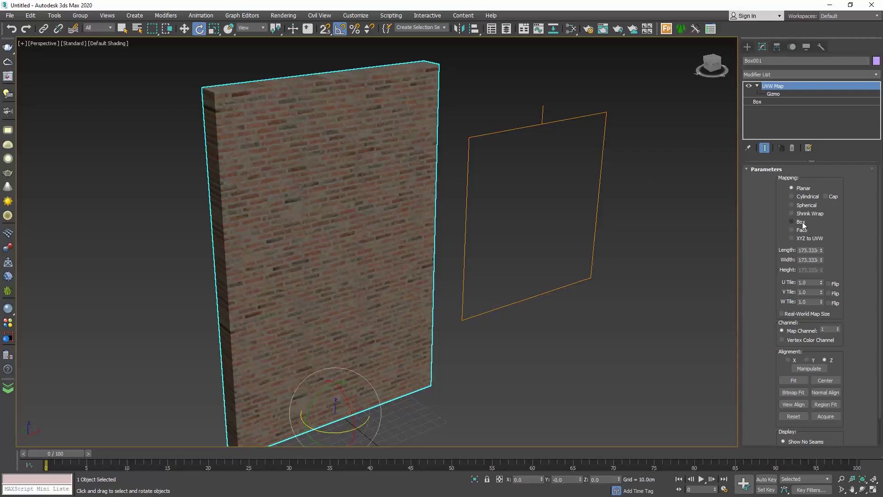
pyautogui.click(792, 221)
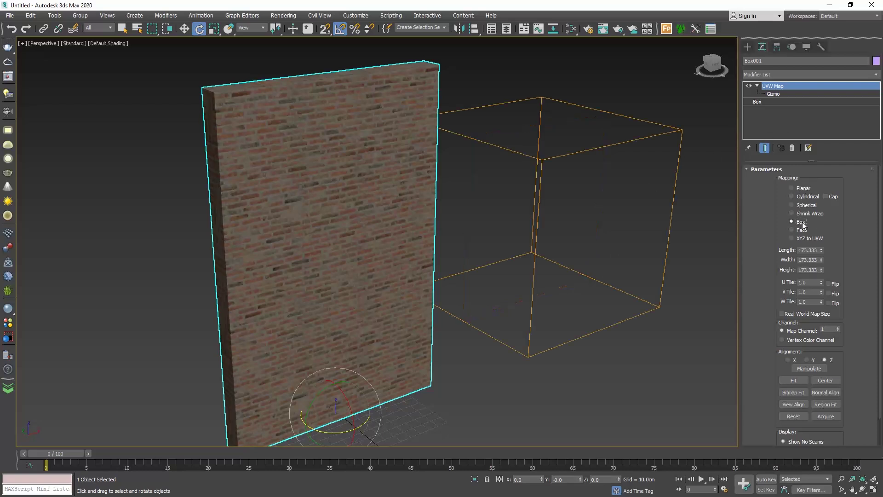
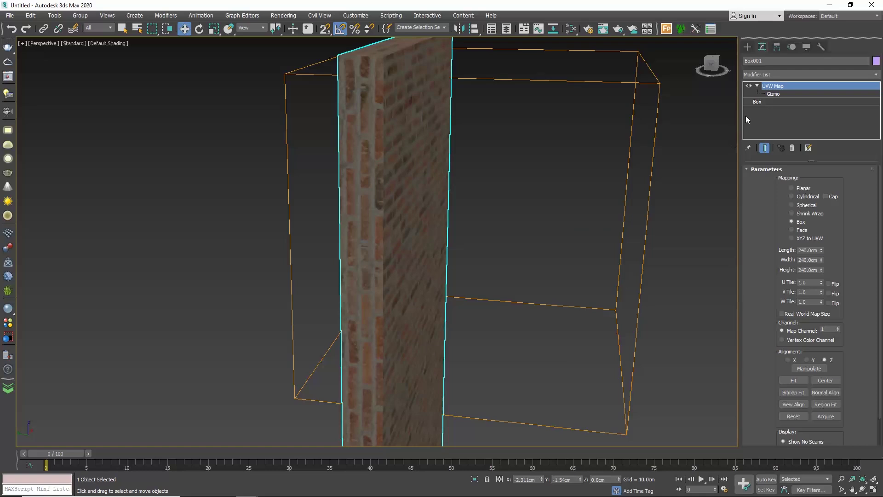
# - Check the angle snap settings and rotate the box-shaped mapping gizmo about X so the narrow end's bricks run horizontally
pyautogui.click(773, 94)
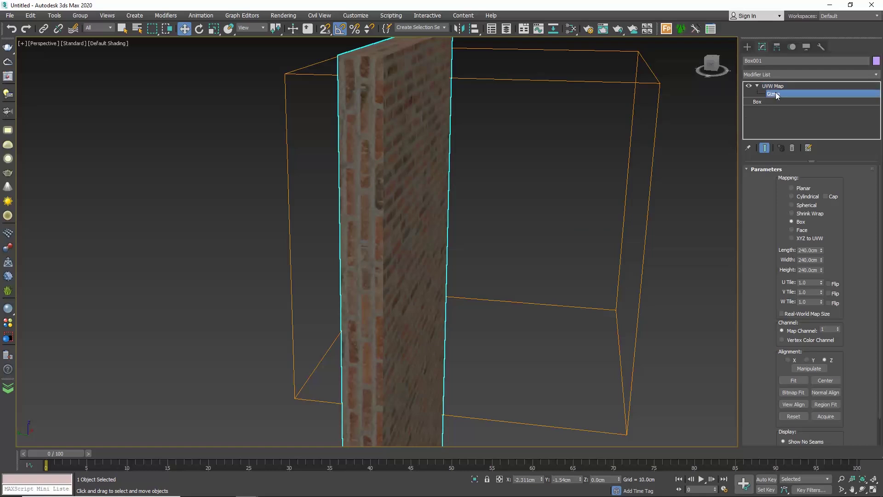
pyautogui.click(199, 28)
pyautogui.scroll(5, 439, 255)
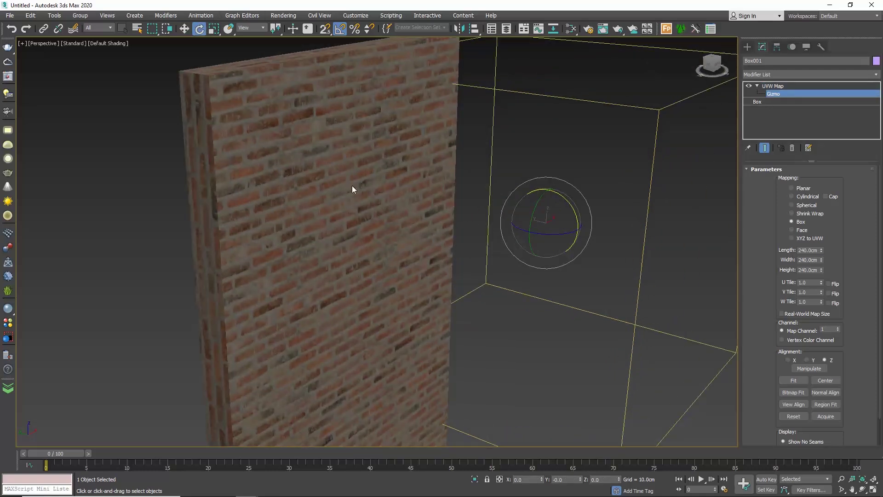
pyautogui.click(339, 30)
pyautogui.rightClick(340, 33)
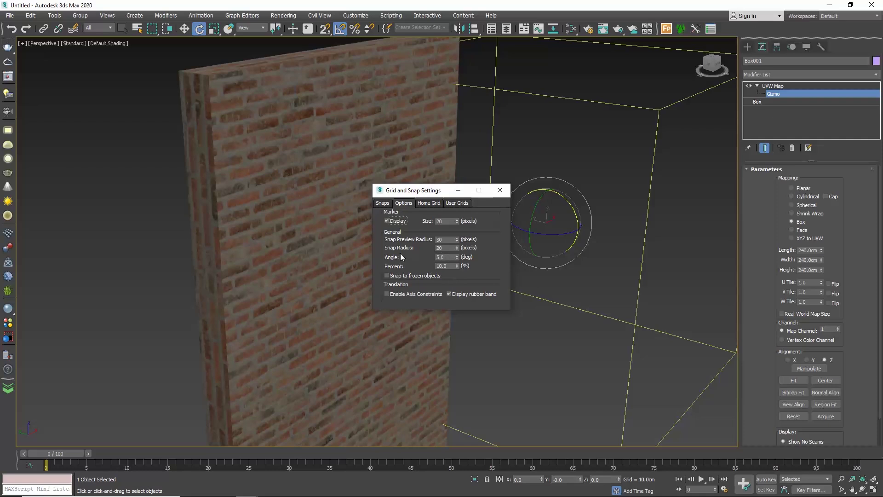
pyautogui.click(500, 189)
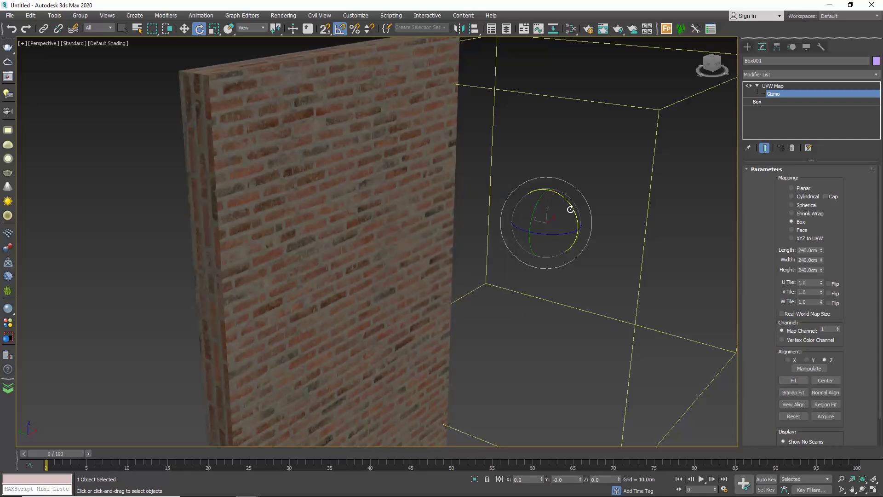
pyautogui.moveTo(564, 196); pyautogui.dragTo(585, 232)
pyautogui.keyDown('alt'); pyautogui.moveTo(403, 233); pyautogui.dragTo(366, 249, button='middle'); pyautogui.keyUp('alt')
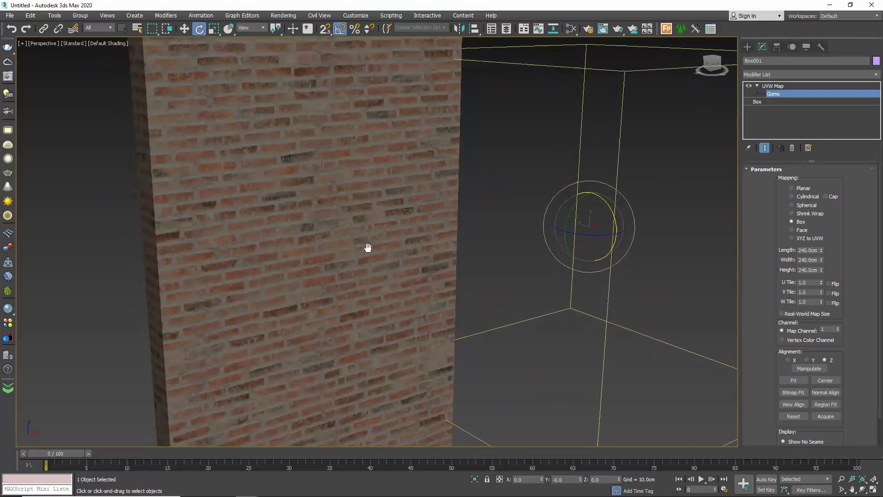
pyautogui.scroll(-4, 368, 247)
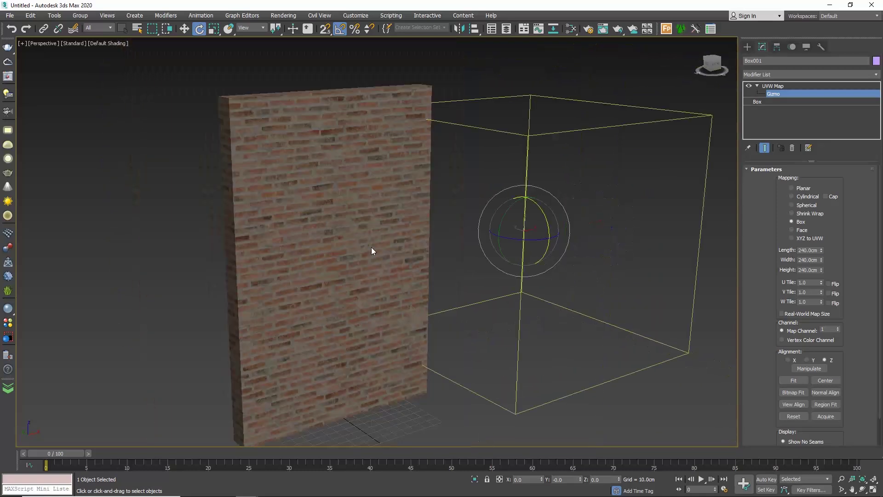
# - Set both U Tile and V Tile of the UVW Map modifier to 2
pyautogui.click(789, 283)
pyautogui.press('Return')
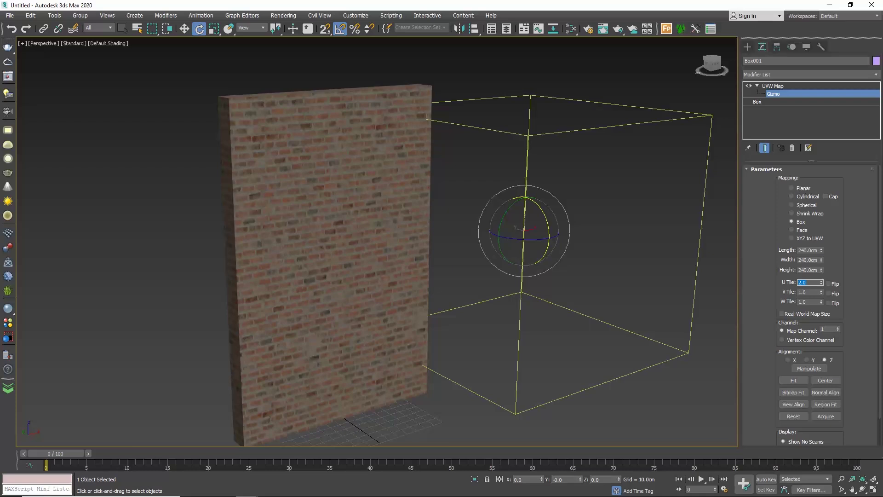
pyautogui.press('Tab')
pyautogui.write('2')
pyautogui.press('Return')
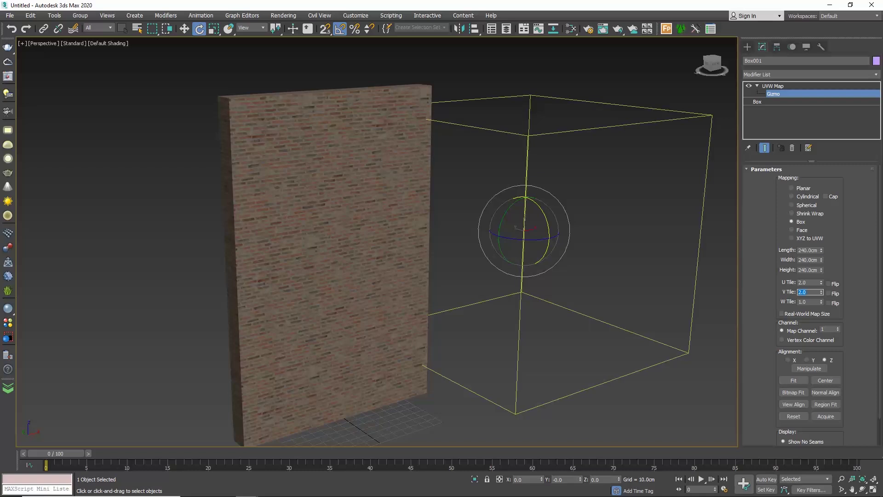
# - Set both U Tile and V Tile of the UVW Map modifier back to 1
pyautogui.keyDown('alt'); pyautogui.moveTo(452, 261); pyautogui.dragTo(481, 266, button='middle'); pyautogui.keyUp('alt')
pyautogui.doubleClick(813, 281)
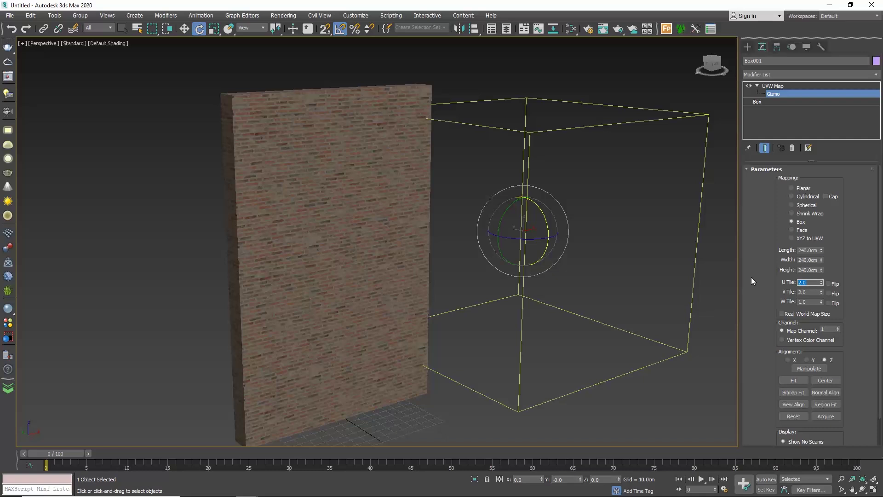
pyautogui.write('1')
pyautogui.press('Tab')
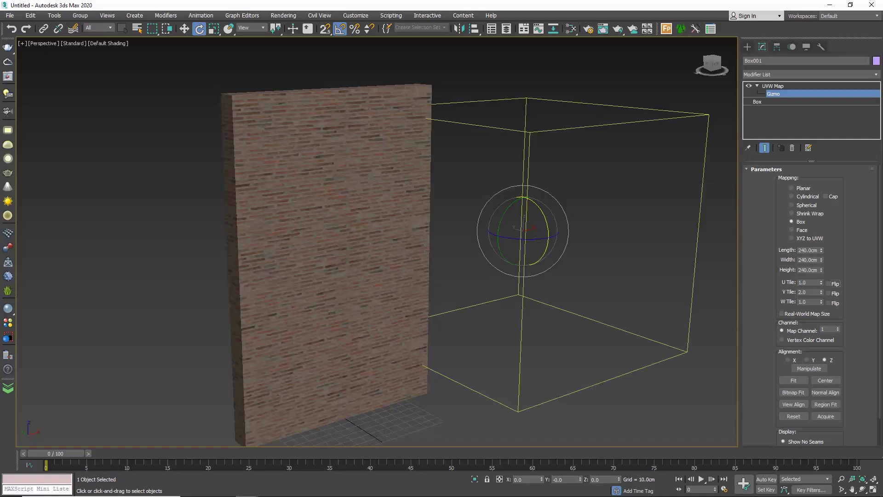
pyautogui.doubleClick(809, 291)
pyautogui.write('1')
pyautogui.press('Return')
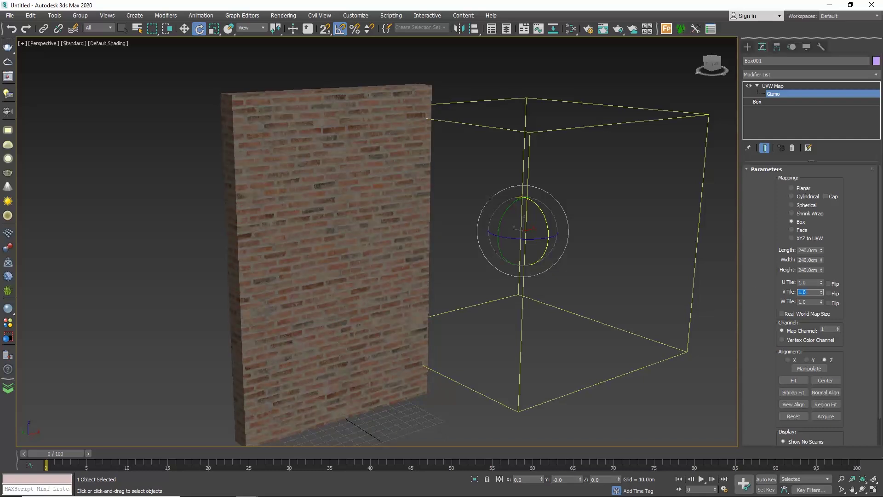
# - Raise the box mapping gizmo about 3.3 cm along Z to shift the brick courses at the wall's base
pyautogui.click(184, 29)
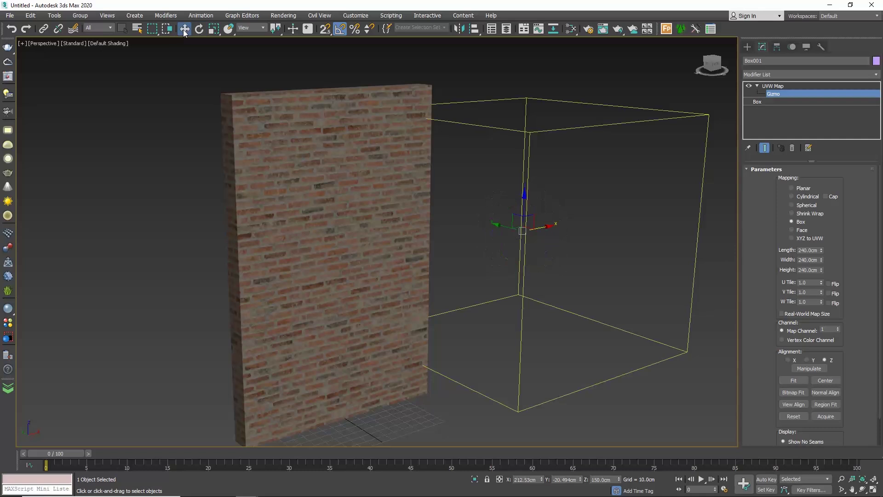
pyautogui.scroll(5, 408, 216)
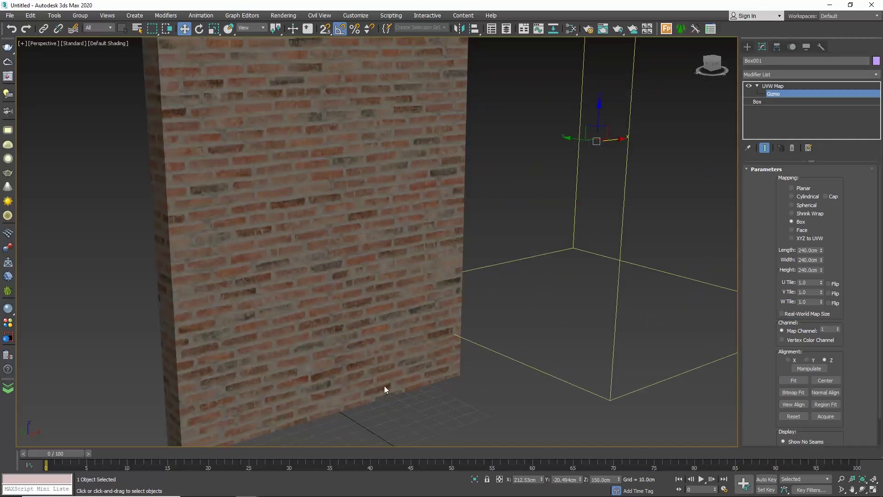
pyautogui.moveTo(598, 112); pyautogui.dragTo(601, 106)
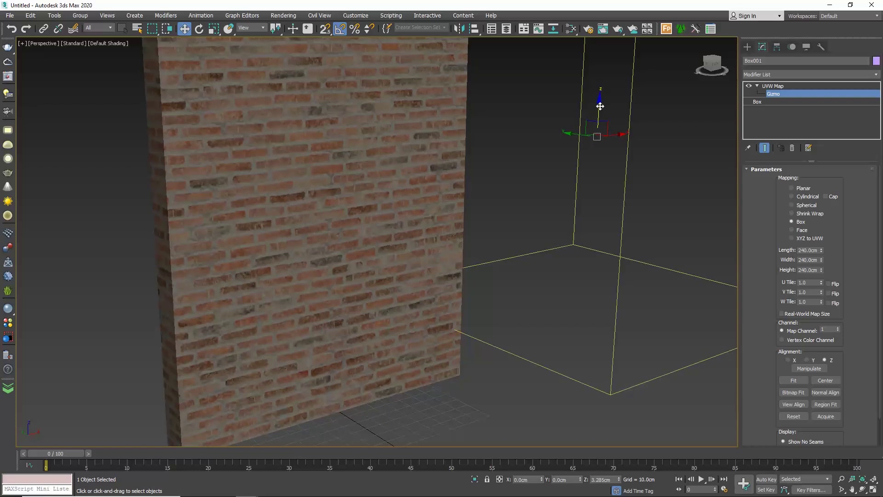
pyautogui.moveTo(530, 43); pyautogui.dragTo(531, 96, button='middle')
pyautogui.scroll(-3, 479, 154)
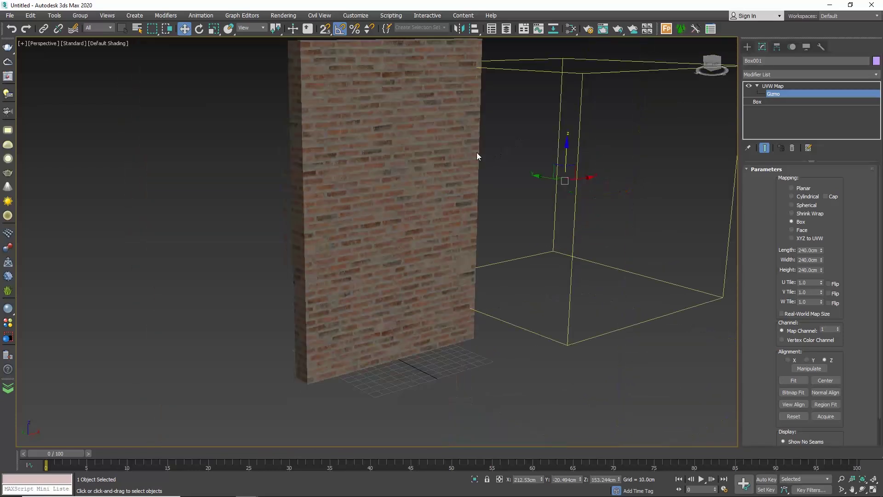
# - Try scaling the mapping gizmo down, first uniformly and again along Z only, and undo both scalings
pyautogui.click(213, 29)
pyautogui.moveTo(425, 183); pyautogui.dragTo(404, 214, button='middle')
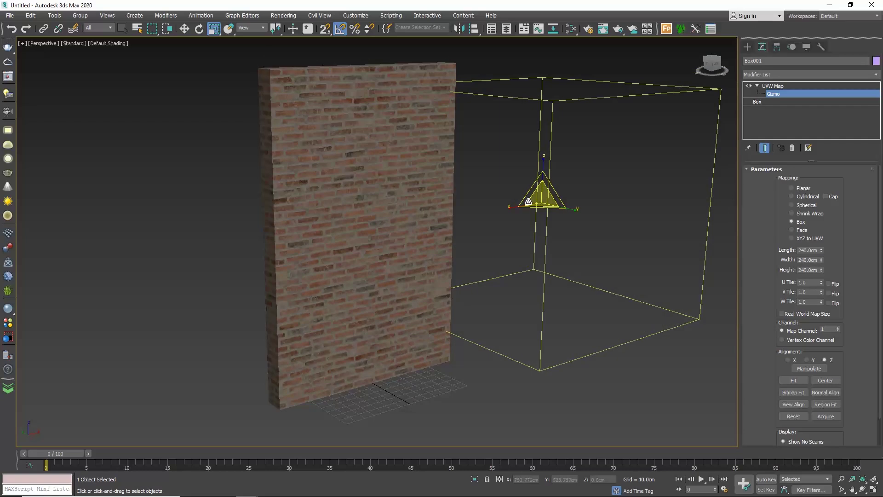
pyautogui.moveTo(530, 203); pyautogui.dragTo(549, 249)
pyautogui.scroll(-4, 537, 359)
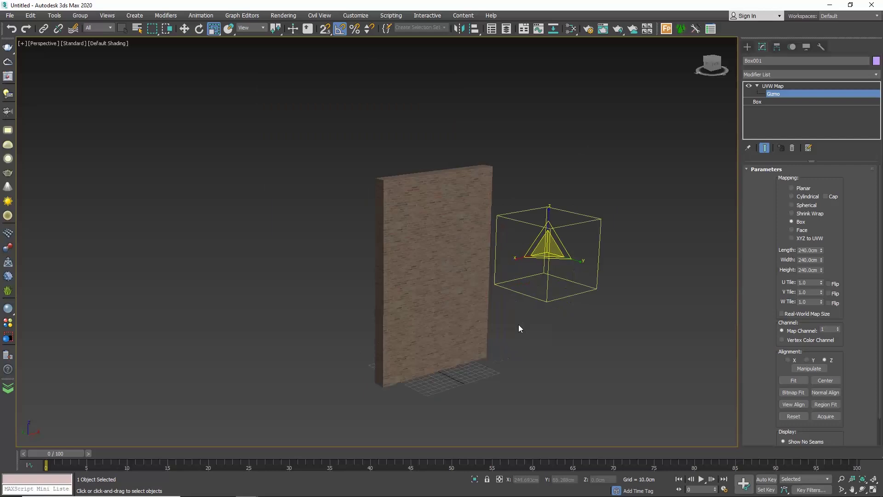
pyautogui.scroll(2, 518, 325)
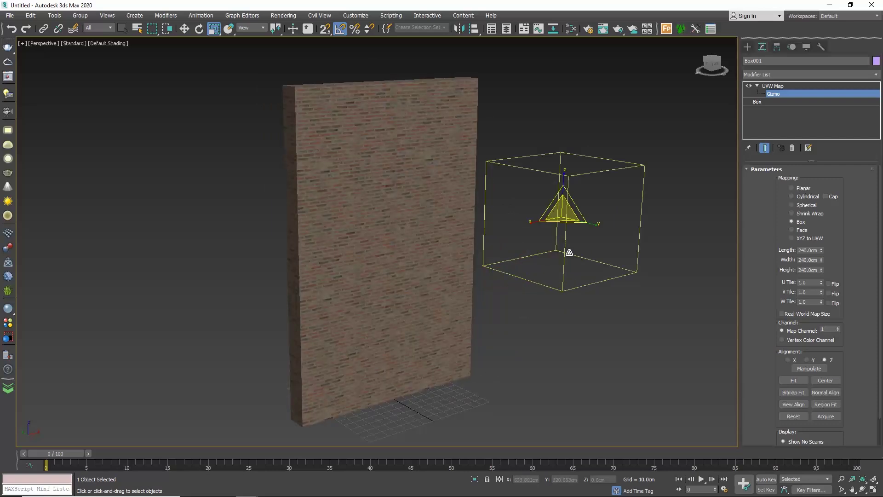
pyautogui.moveTo(564, 189); pyautogui.dragTo(575, 356)
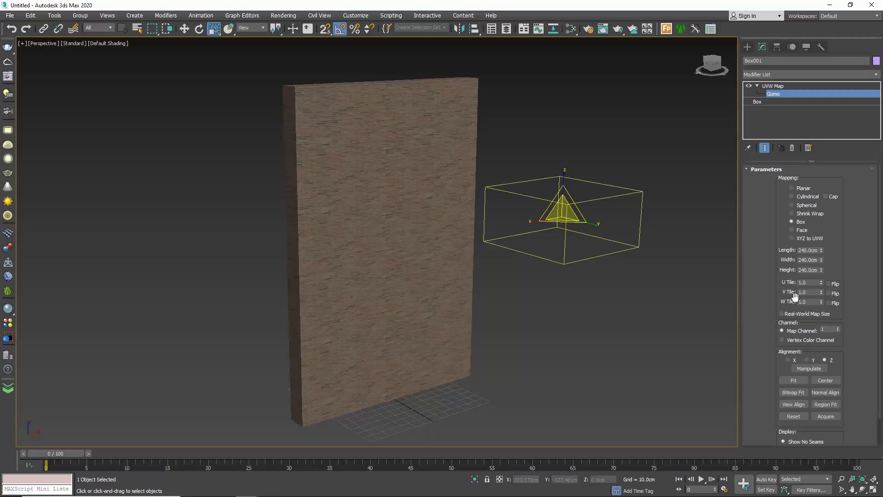
pyautogui.click(17, 31)
pyautogui.click(16, 30)
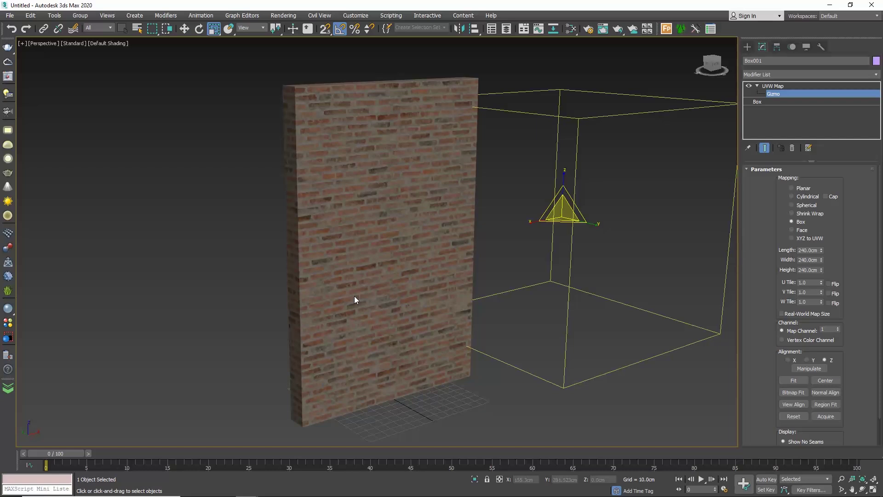
# - Center the mapping gizmo on the wall, centering it again after a trial move of 3.6 cm along Z
pyautogui.click(184, 28)
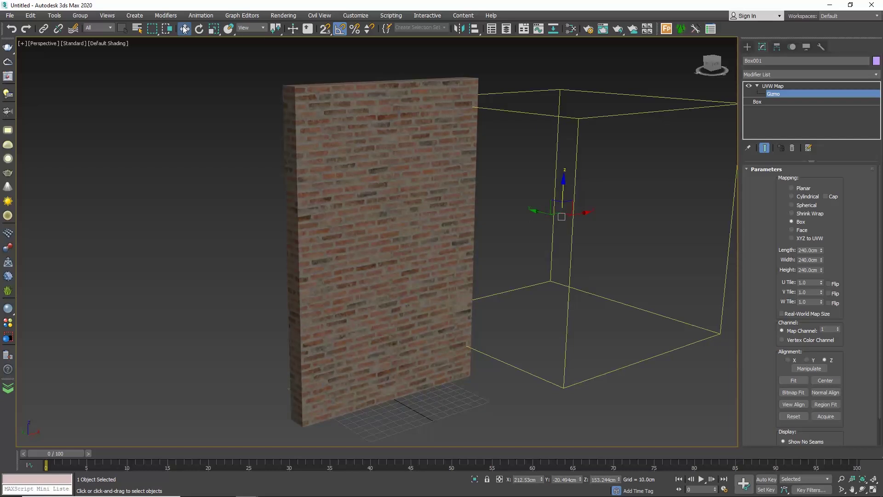
pyautogui.click(826, 380)
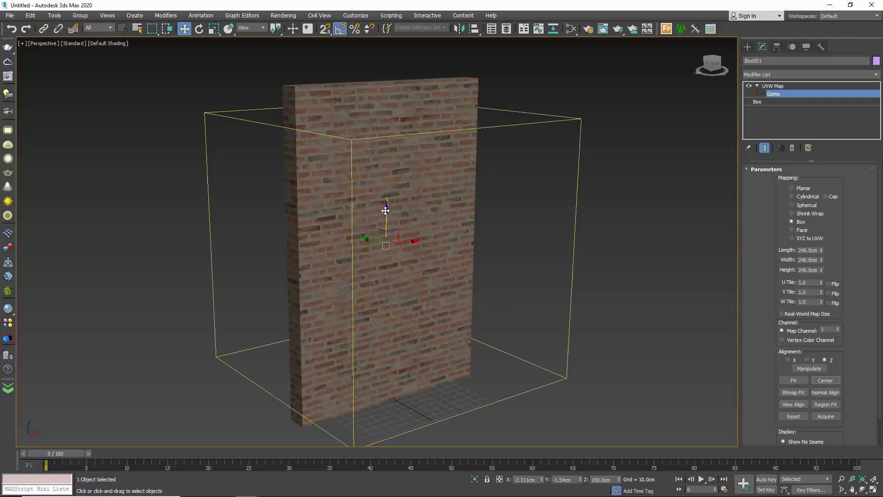
pyautogui.moveTo(386, 211); pyautogui.dragTo(386, 208)
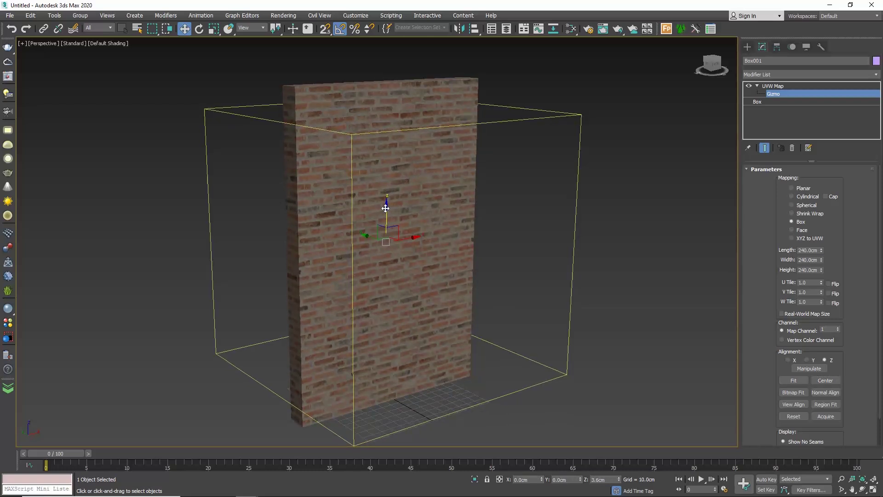
pyautogui.click(828, 381)
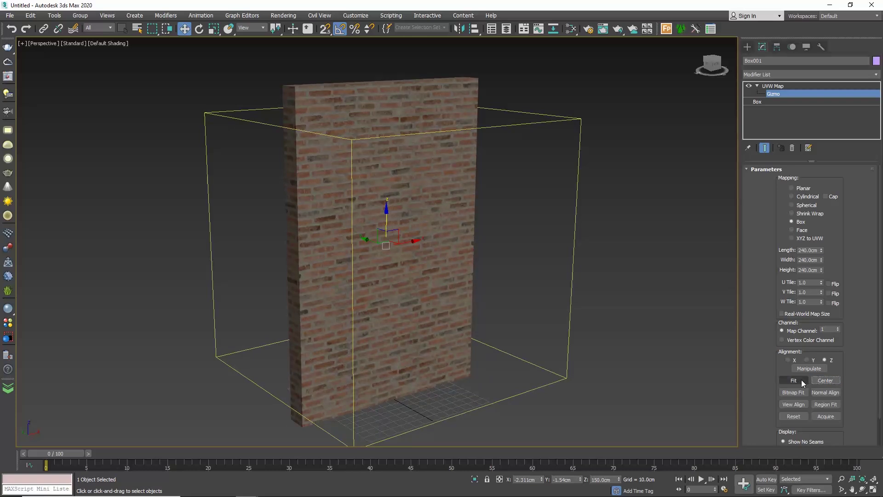
# - Fit the mapping gizmo to the wall's extents and apply Bitmap Fit using the TexturesCom brick image from Downloads
pyautogui.click(801, 381)
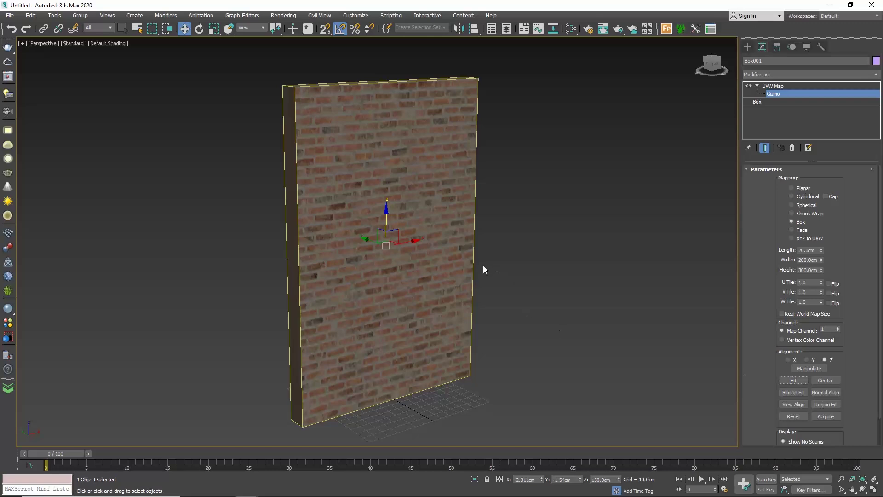
pyautogui.keyDown('alt'); pyautogui.moveTo(479, 264); pyautogui.dragTo(496, 270, button='middle'); pyautogui.keyUp('alt')
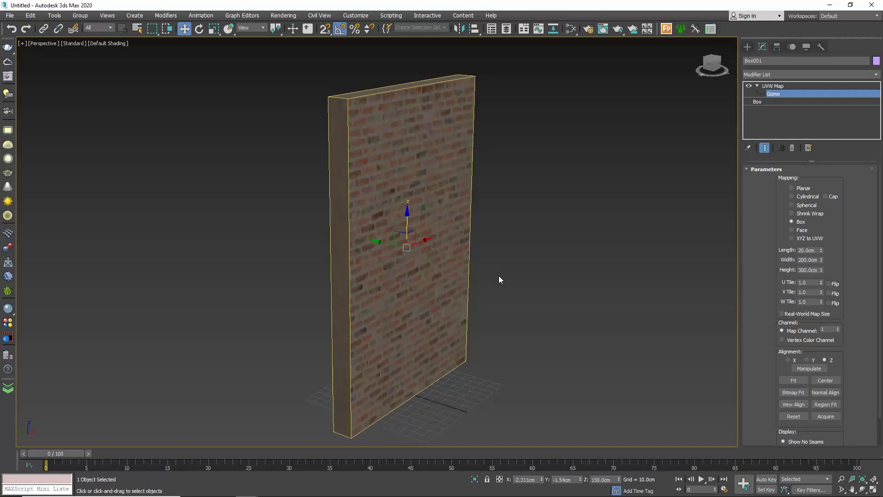
pyautogui.click(788, 392)
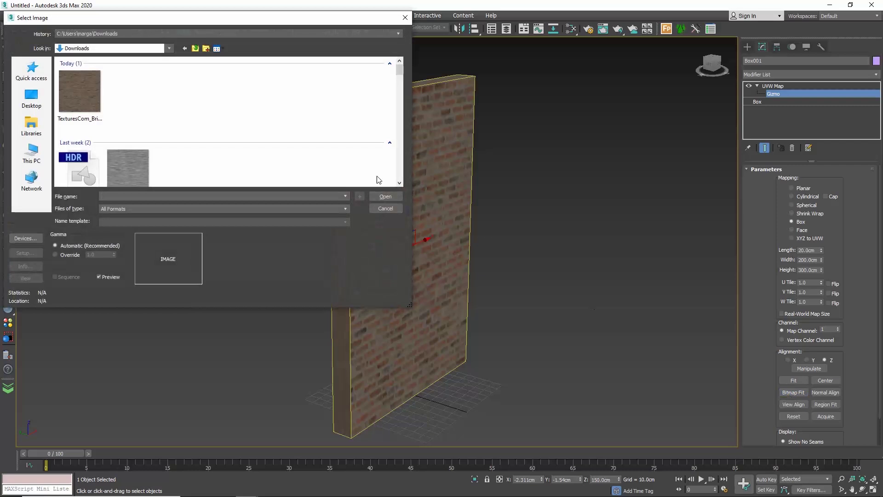
pyautogui.click(82, 84)
pyautogui.click(386, 197)
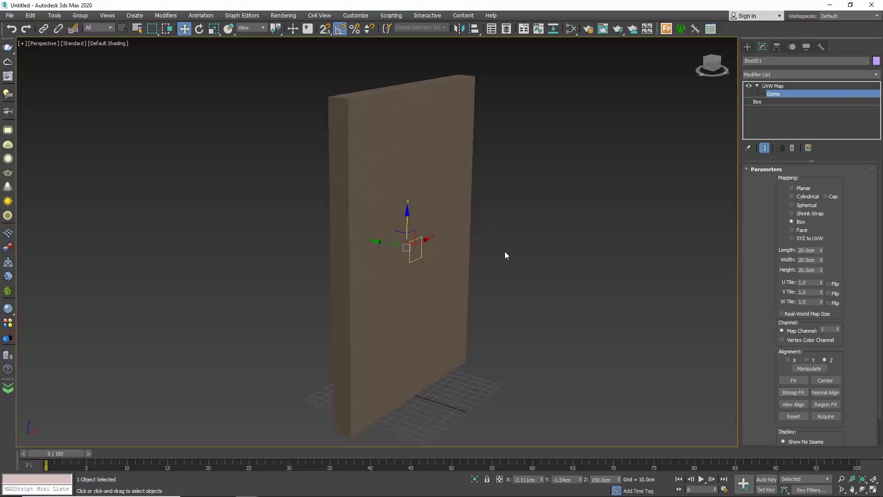
pyautogui.keyDown('alt'); pyautogui.moveTo(504, 251); pyautogui.dragTo(473, 247, button='middle'); pyautogui.keyUp('alt')
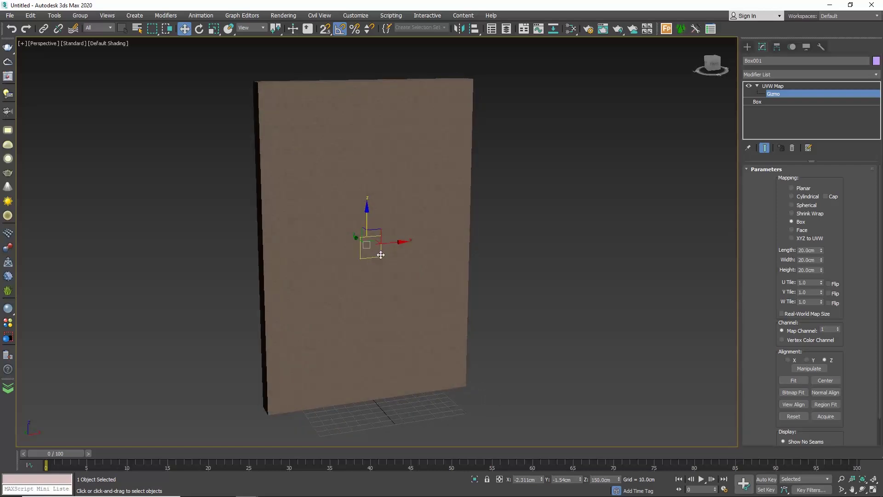
pyautogui.scroll(2, 363, 249)
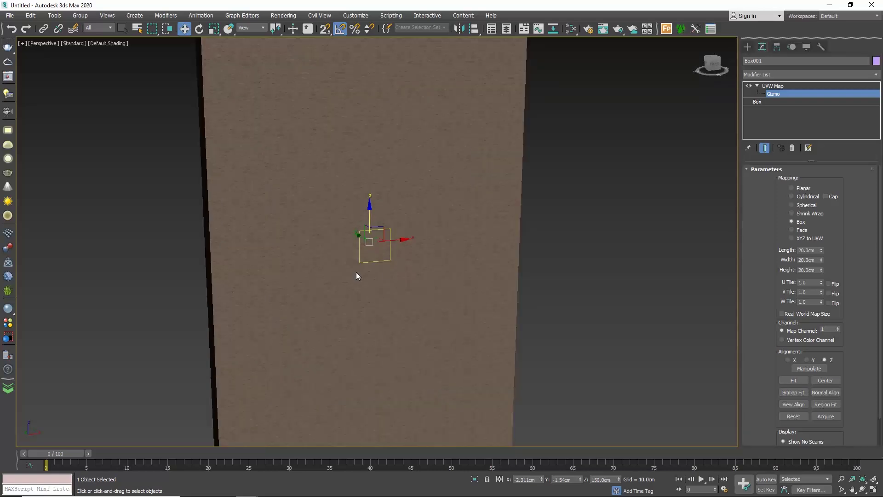
pyautogui.keyDown('alt'); pyautogui.moveTo(354, 241); pyautogui.dragTo(373, 252, button='middle'); pyautogui.keyUp('alt')
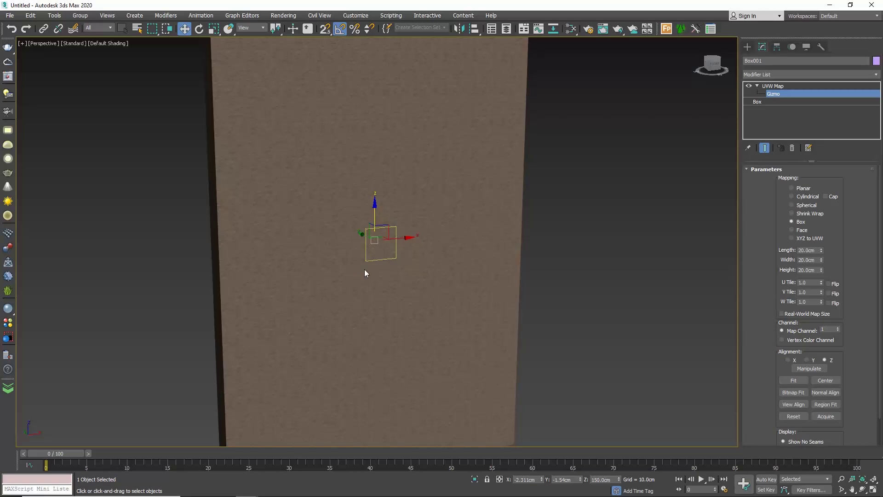
# - Set the mapping gizmo's Length, Width and Height to 240 cm each
pyautogui.doubleClick(801, 250)
pyautogui.write('240')
pyautogui.press('Tab')
pyautogui.write('240')
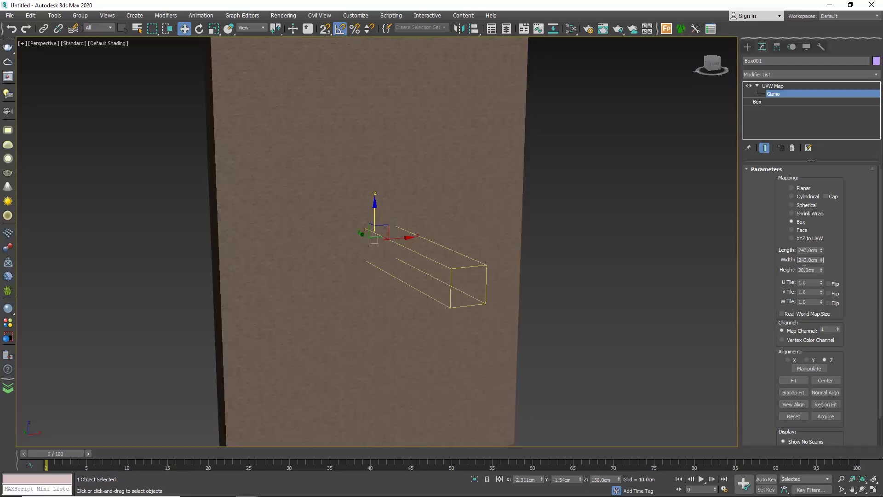
pyautogui.press('Tab')
pyautogui.write('240')
pyautogui.press('Return')
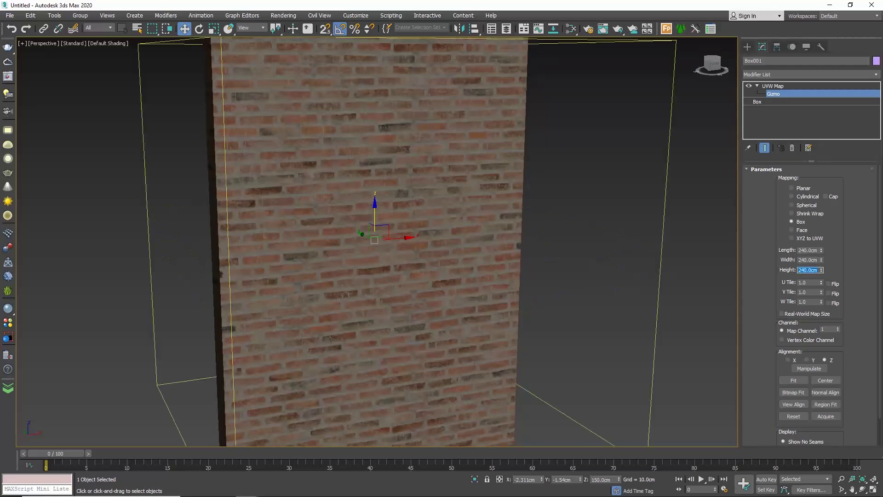
# - Replace the brick bitmap in the wall material's diffuse map with U_MN_wood.jpg and minimise the material editor
pyautogui.scroll(-4, 451, 349)
pyautogui.press('m')
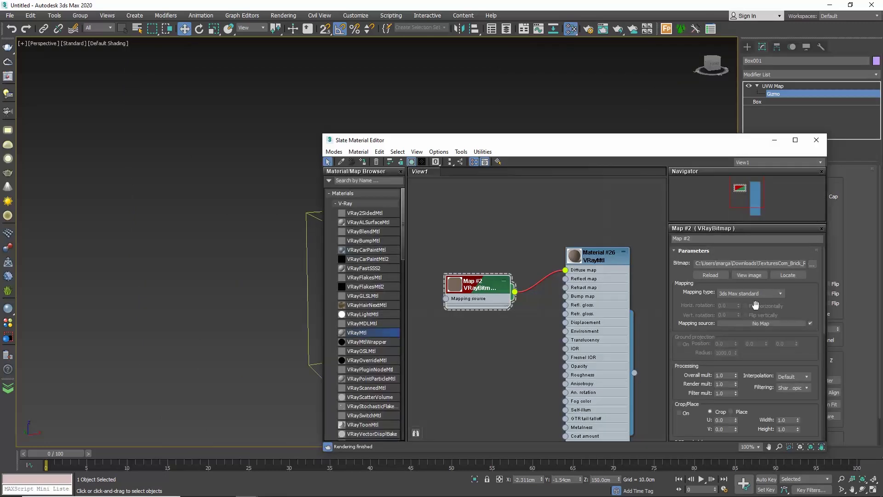
pyautogui.click(812, 264)
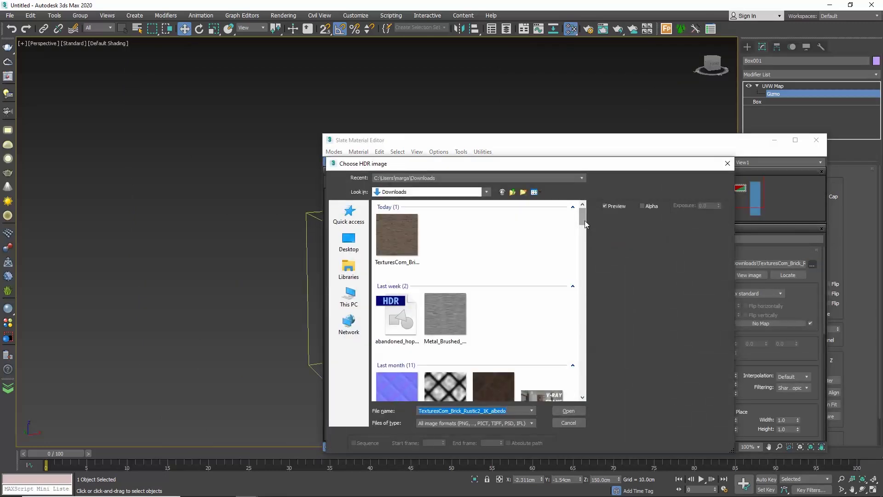
pyautogui.moveTo(583, 220); pyautogui.dragTo(602, 399)
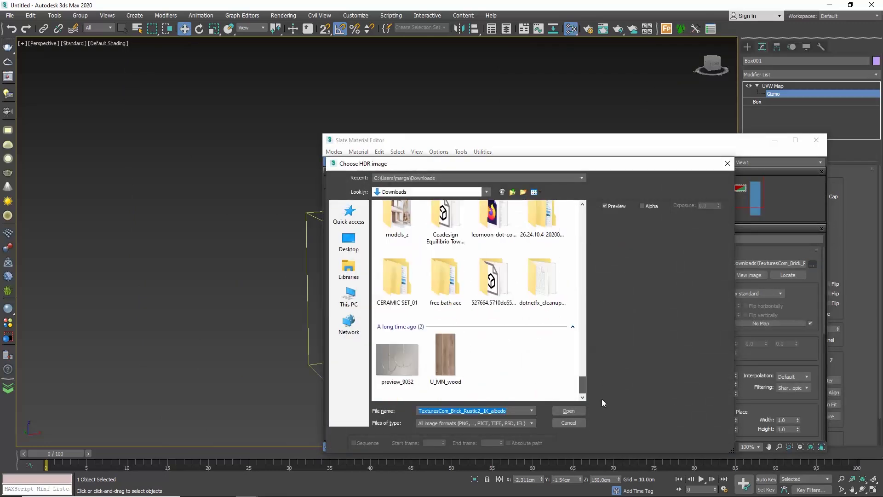
pyautogui.click(451, 351)
pyautogui.click(559, 410)
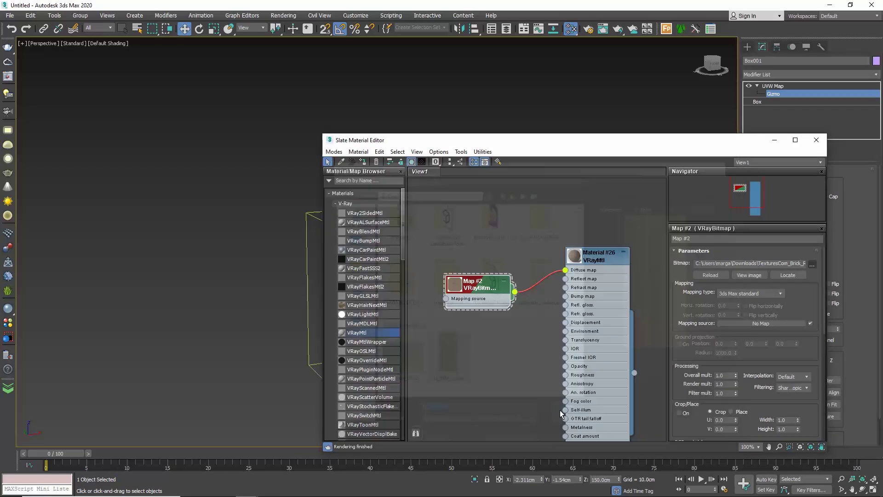
pyautogui.moveTo(476, 142); pyautogui.dragTo(657, 136)
pyautogui.moveTo(421, 192); pyautogui.dragTo(304, 174, button='middle')
pyautogui.scroll(2, 291, 216)
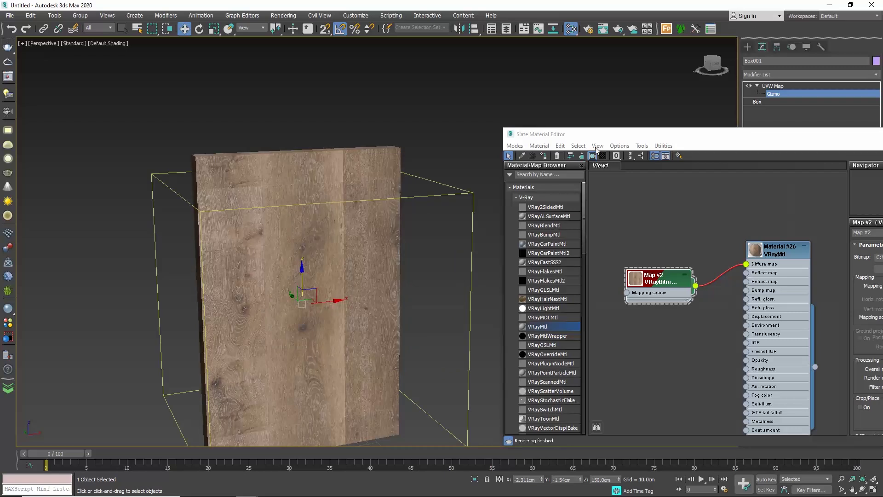
pyautogui.moveTo(629, 139); pyautogui.dragTo(555, 102)
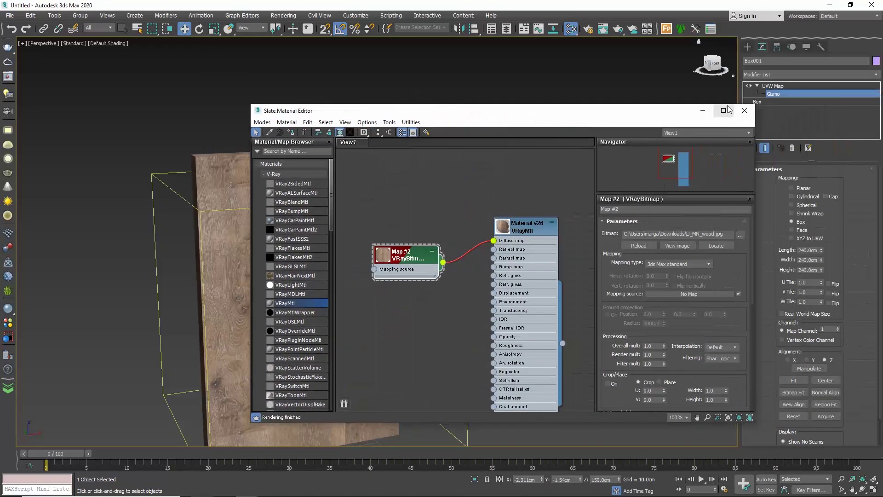
pyautogui.click(702, 111)
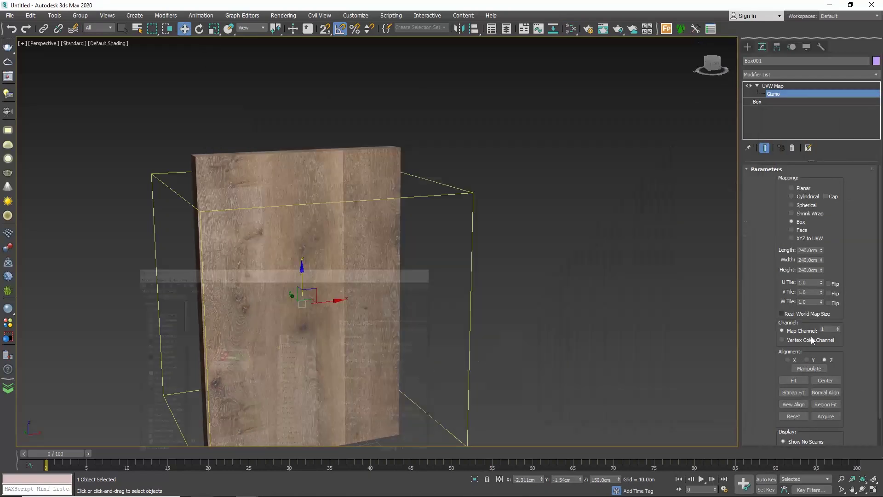
# - Match the mapping gizmo's proportions to the U_MN_wood image using Bitmap Fit
pyautogui.click(802, 394)
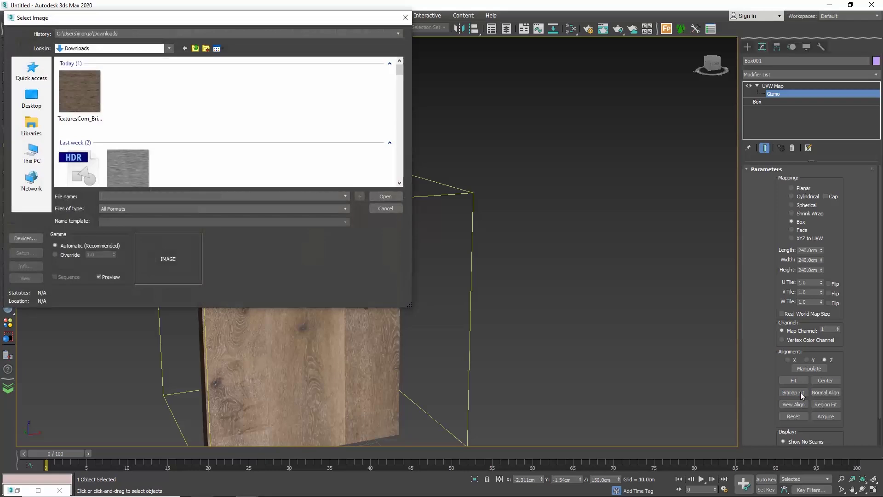
pyautogui.scroll(-5, 402, 104)
pyautogui.scroll(-10, 402, 104)
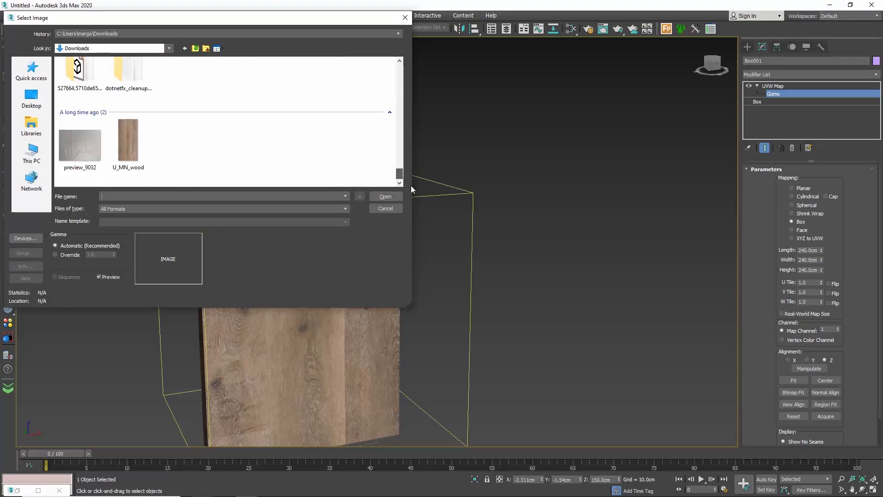
pyautogui.click(131, 140)
pyautogui.click(379, 197)
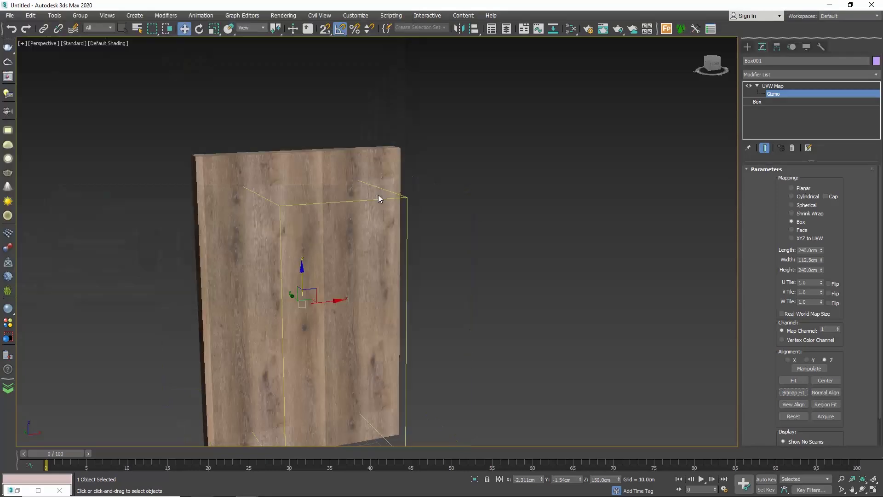
# - Set the Width of the wall's mapping gizmo to 200 cm
pyautogui.moveTo(426, 154); pyautogui.dragTo(454, 106, button='middle')
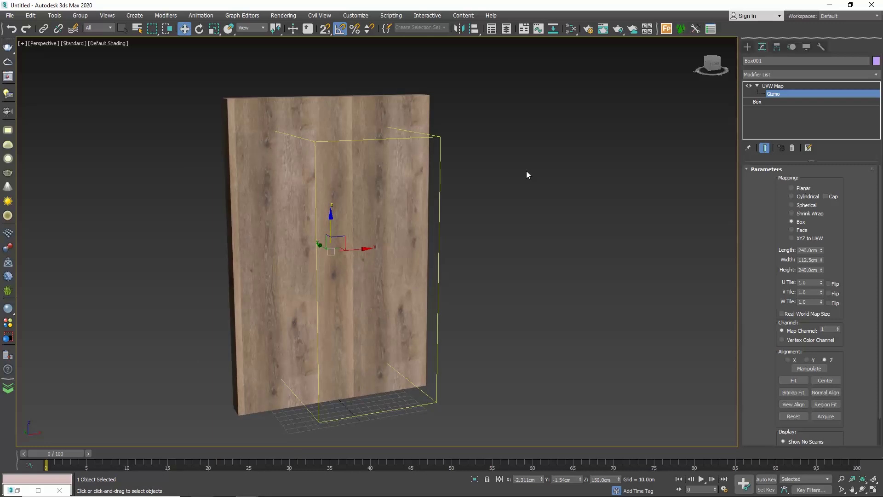
pyautogui.click(809, 260)
pyautogui.write('200')
pyautogui.press('Return')
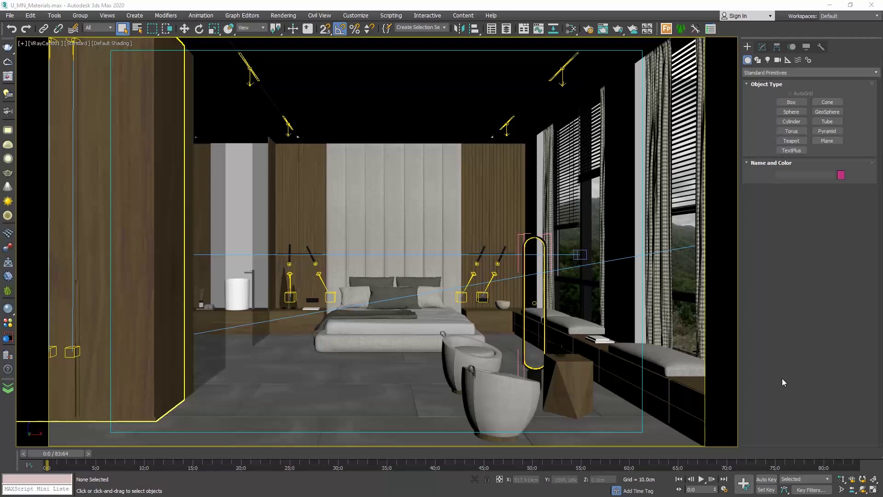
# - In the U_MN_Materials.max bedroom scene, create a new VRayMtl in the Slate Material Editor
pyautogui.click(571, 28)
pyautogui.rightClick(548, 177)
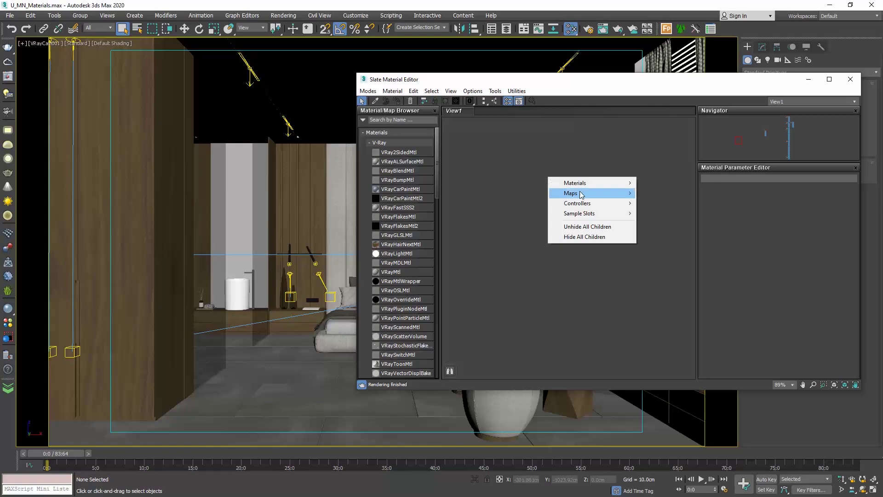
pyautogui.moveTo(581, 183)
pyautogui.moveTo(655, 183)
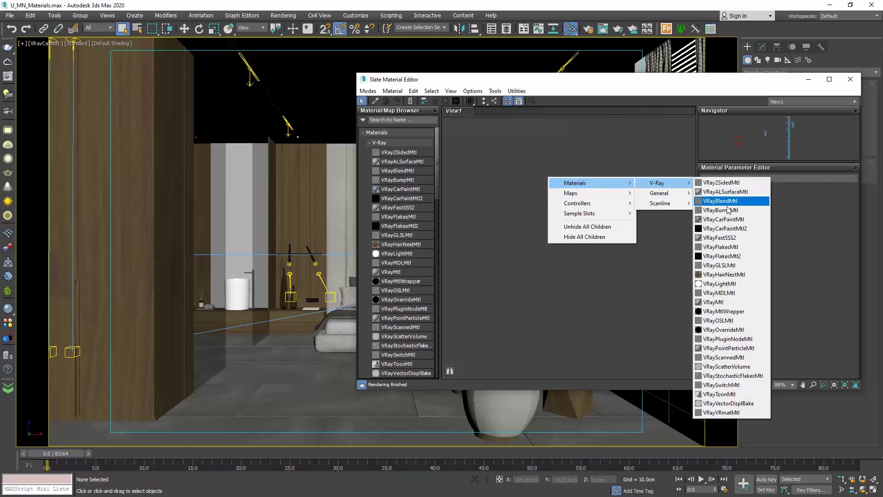
pyautogui.click(712, 302)
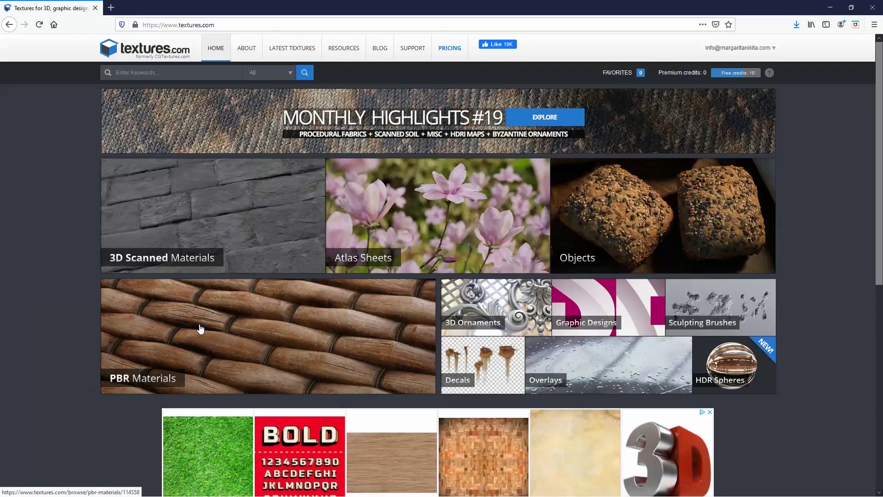
# - Switch to the browser at textures.com and open the Royal Fabric page from the Fabrics, Leather and Paper section of PBR Materials
pyautogui.click(200, 328)
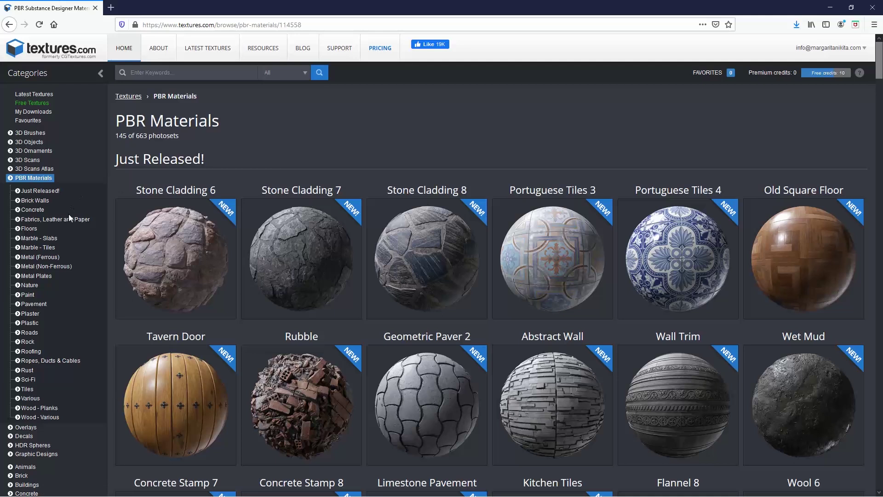
pyautogui.click(68, 220)
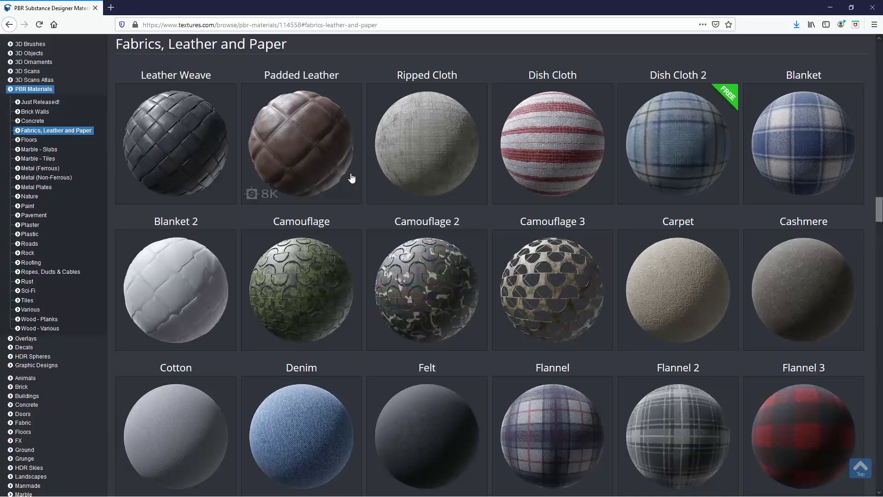
pyautogui.scroll(-4, 351, 176)
pyautogui.scroll(-8, 351, 175)
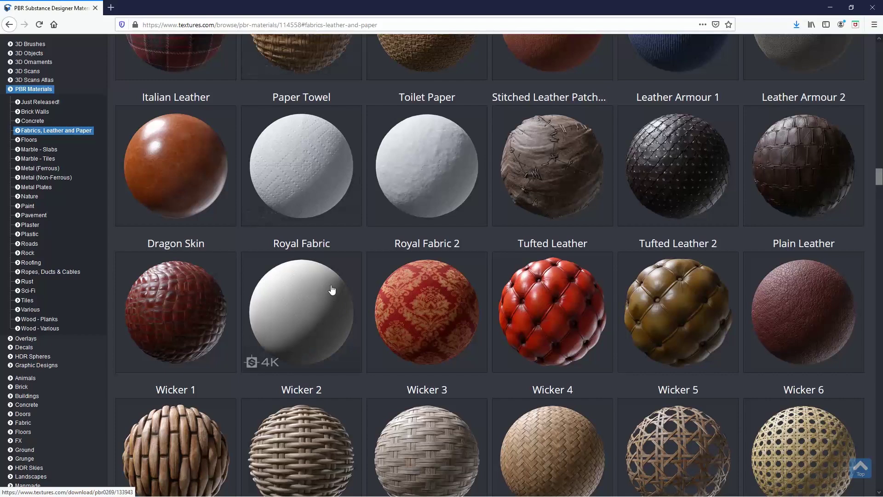
pyautogui.click(300, 301)
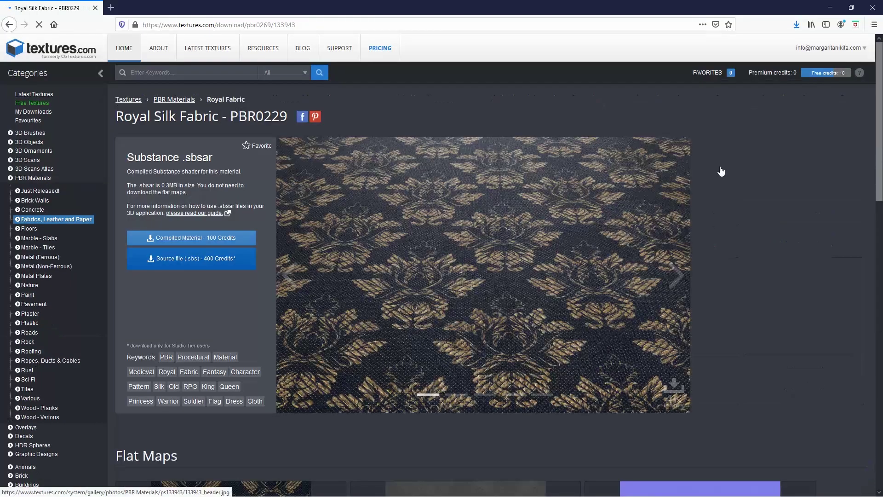
# - Download the Medium 1024x1024 albedo map of the Royal Silk Fabric and save the TIFF file
pyautogui.scroll(-6, 737, 164)
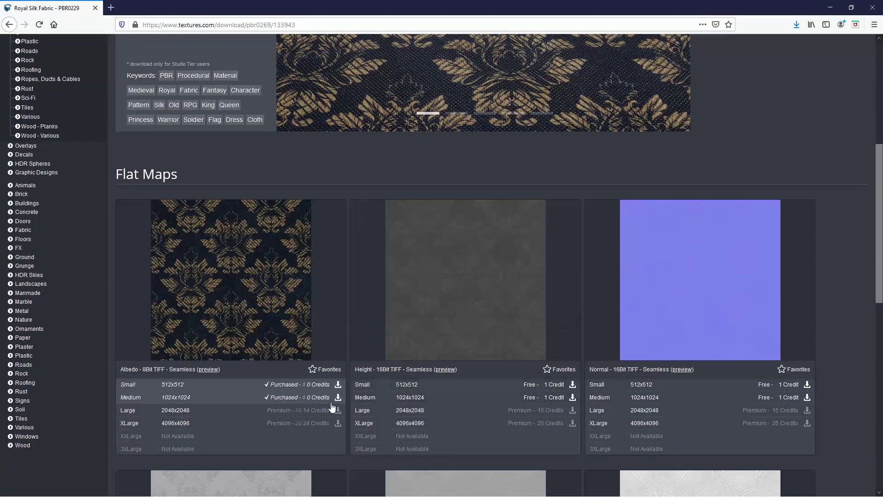
pyautogui.click(307, 398)
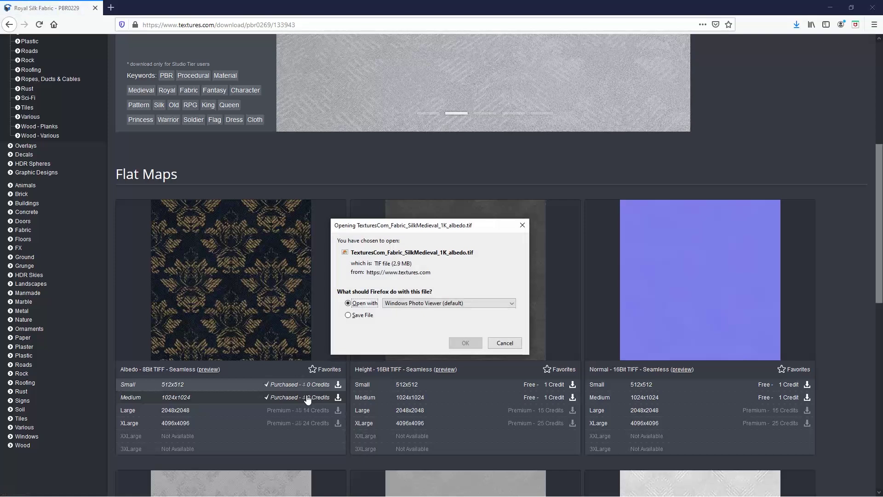
pyautogui.click(363, 315)
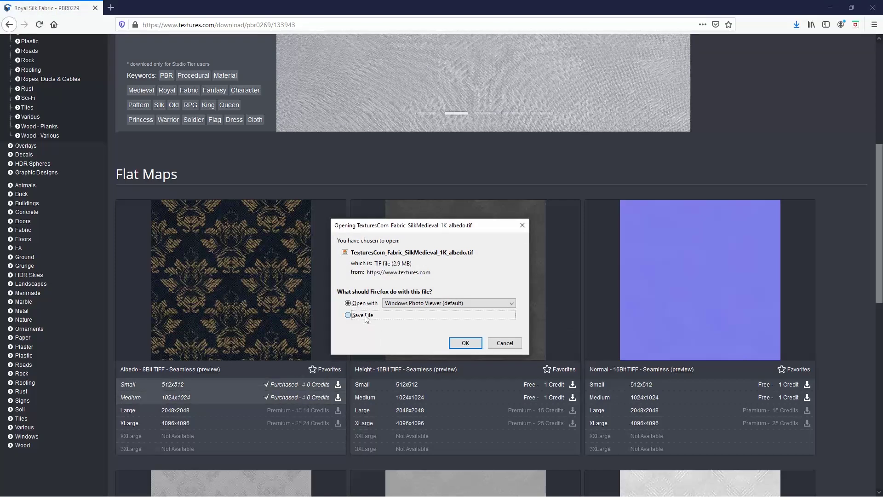
pyautogui.click(466, 343)
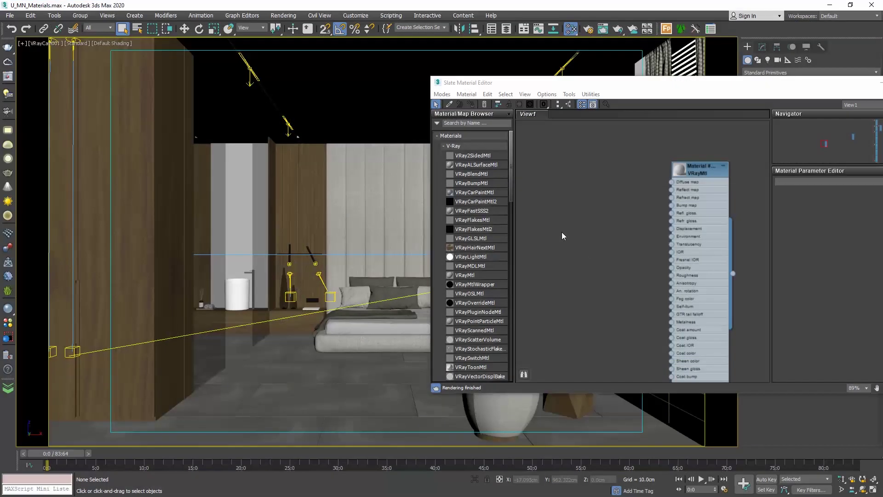
# - Back in 3ds Max, add a VRayBitmap with TexturesCom_Fabric_SilkMedieval_1K_albedo.tif from Downloads and connect it to the VRayMtl's diffuse map
pyautogui.rightClick(571, 239)
pyautogui.moveTo(600, 253)
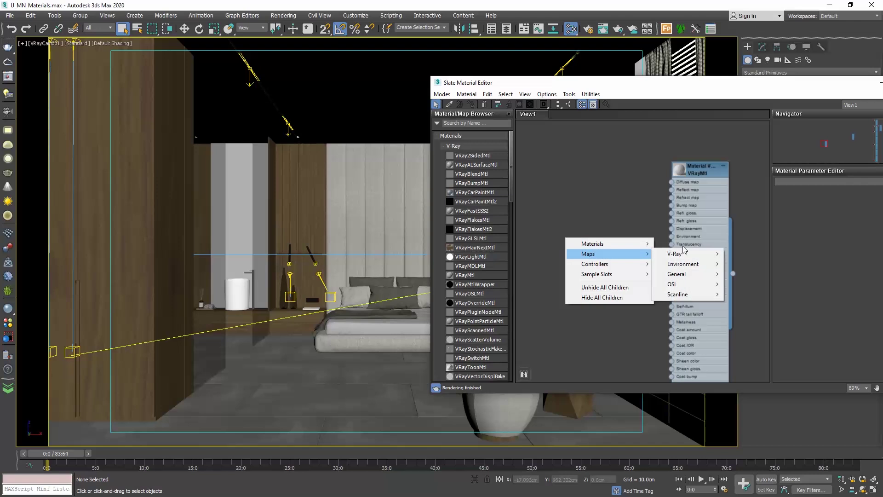
pyautogui.moveTo(689, 256)
pyautogui.click(746, 215)
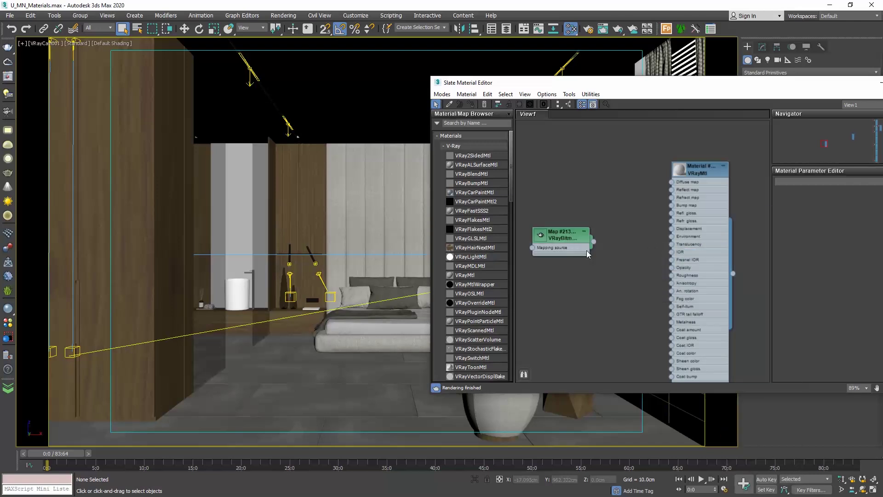
pyautogui.doubleClick(559, 238)
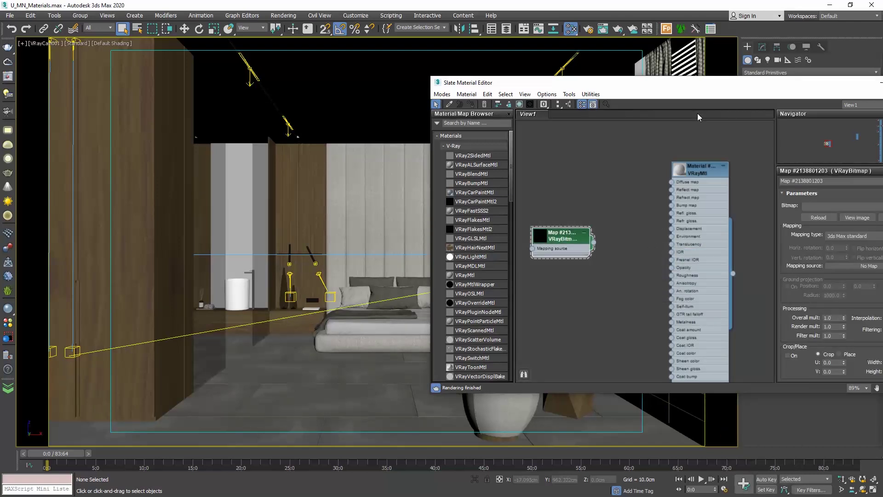
pyautogui.moveTo(717, 83); pyautogui.dragTo(581, 83)
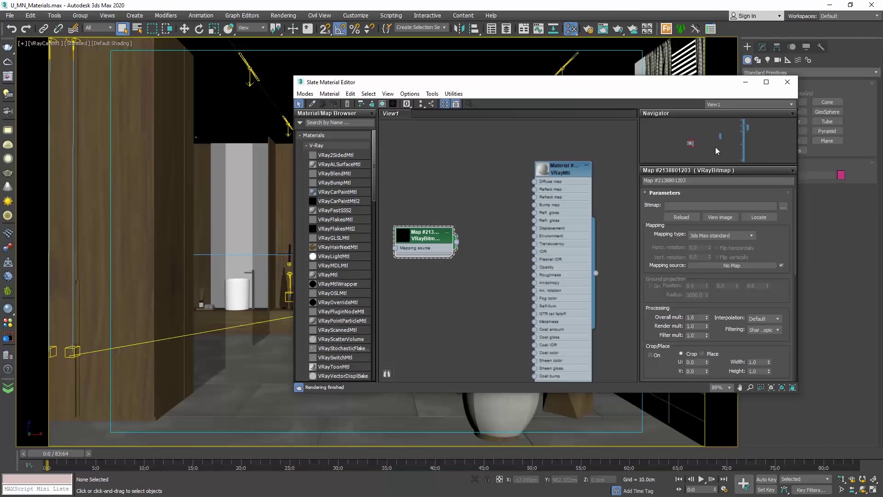
pyautogui.click(784, 206)
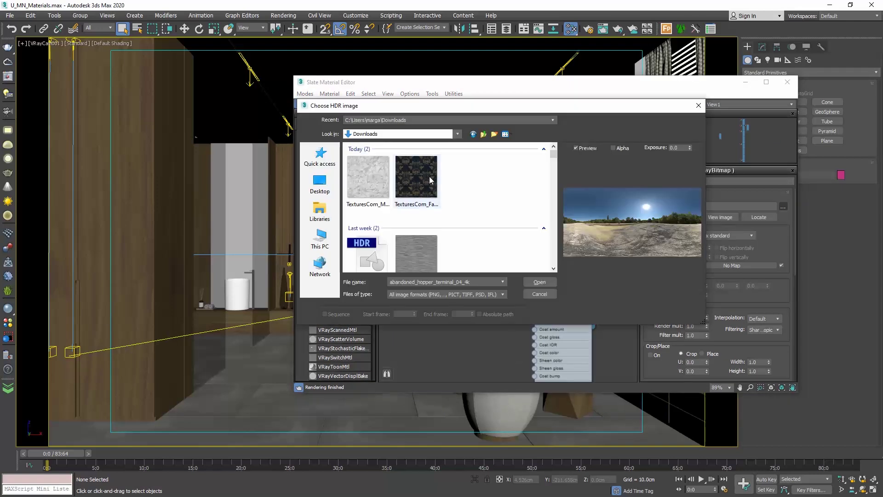
pyautogui.click(416, 177)
pyautogui.click(547, 281)
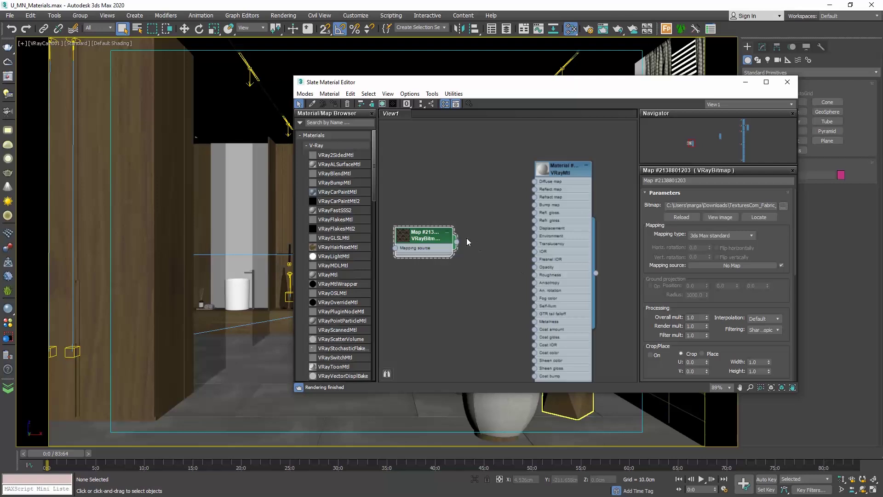
pyautogui.moveTo(456, 241); pyautogui.dragTo(534, 181)
pyautogui.moveTo(452, 240); pyautogui.dragTo(474, 189)
# - Assign the fabric material to the central pillow on the bed and show its texture in the viewport
pyautogui.moveTo(461, 87); pyautogui.dragTo(616, 101)
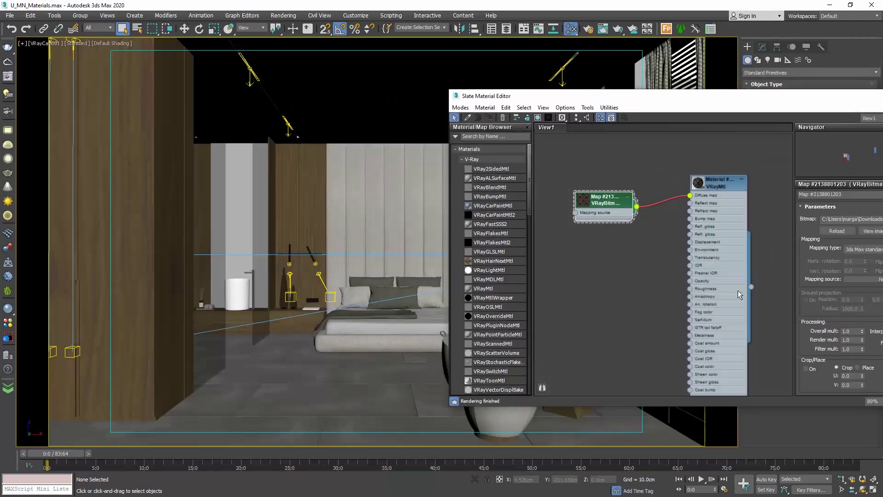
pyautogui.moveTo(751, 287); pyautogui.dragTo(391, 258)
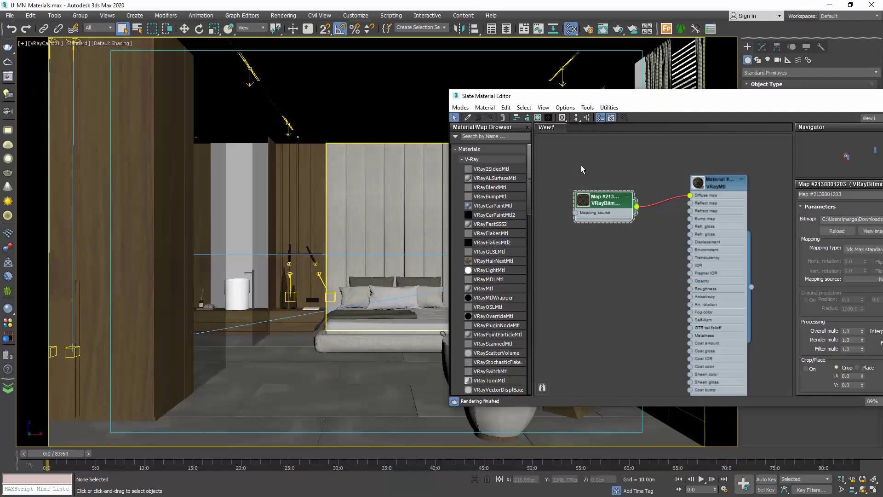
pyautogui.click(537, 118)
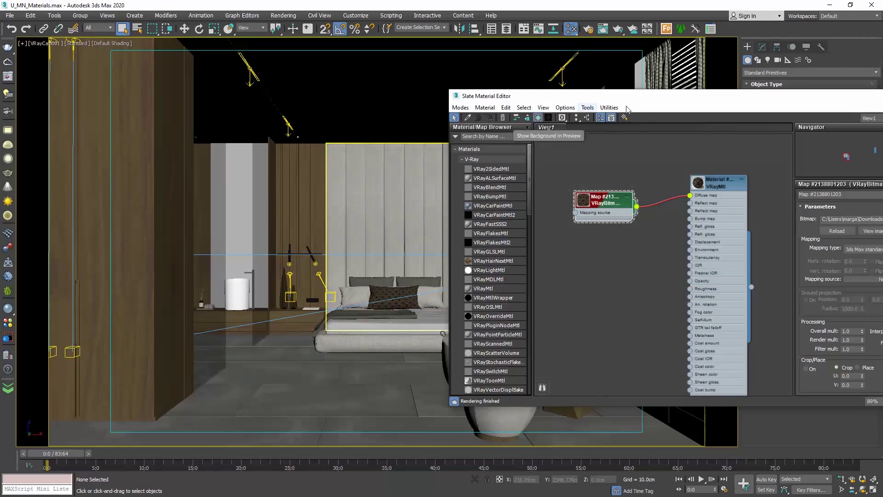
# - Assign the fabric material to the seat cushions on the window bench and close the material editor
pyautogui.moveTo(763, 101); pyautogui.dragTo(353, 91)
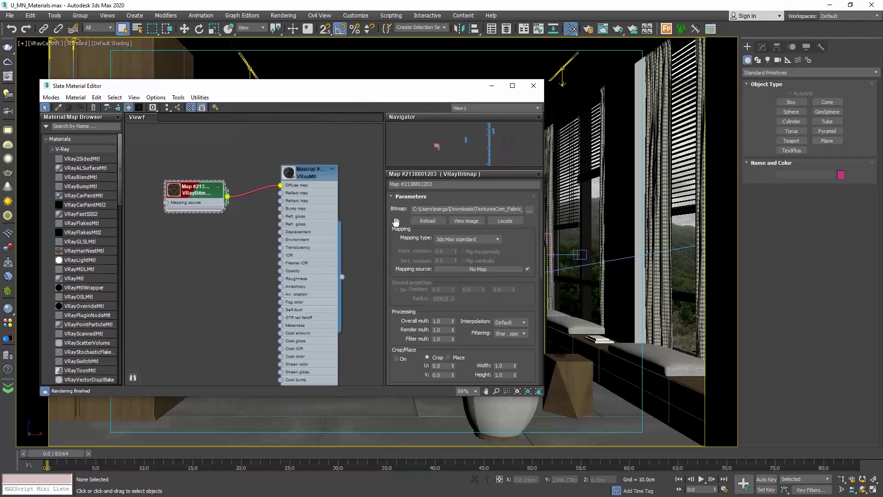
pyautogui.moveTo(342, 276); pyautogui.dragTo(662, 364)
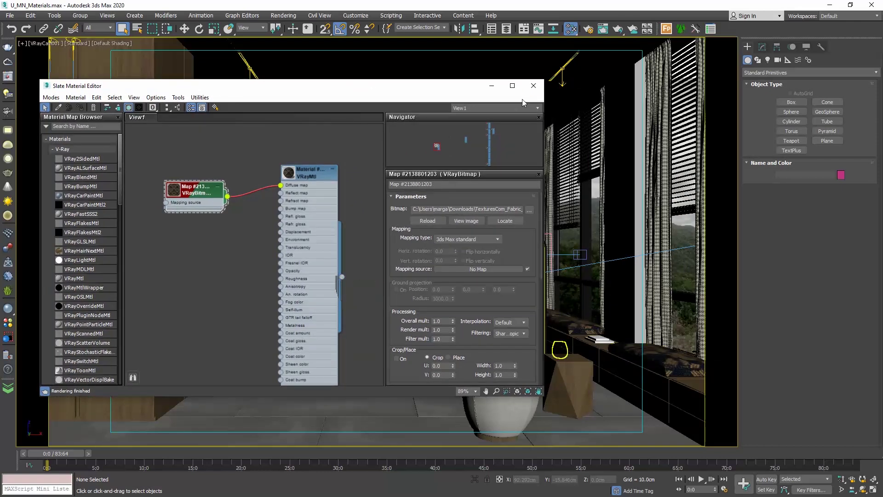
pyautogui.click(533, 87)
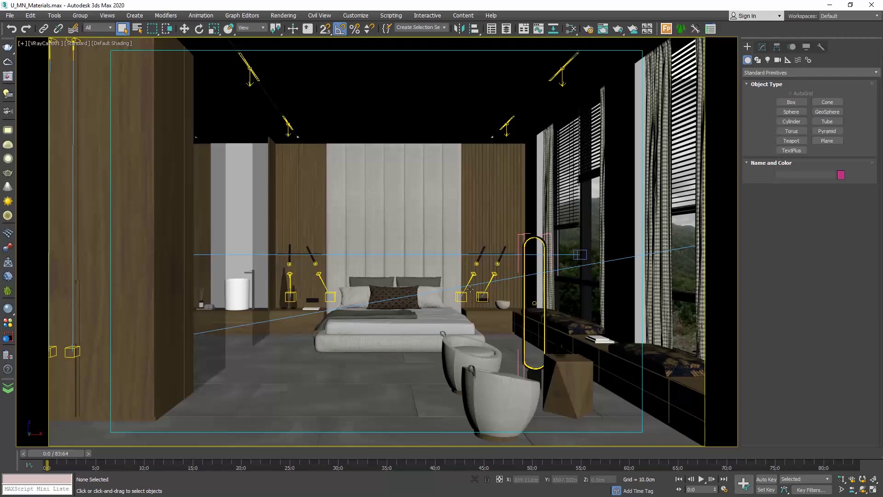
# - Add a UVW Map modifier to the central pillow on the bed
pyautogui.click(386, 291)
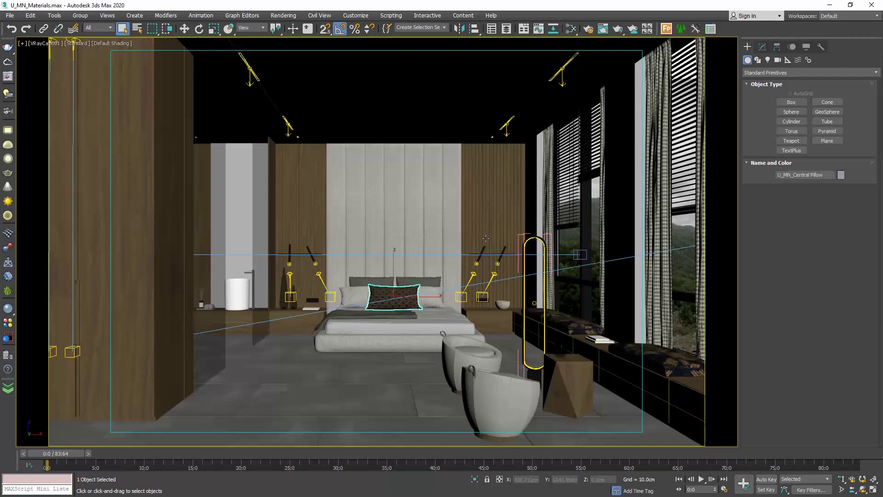
pyautogui.click(763, 46)
pyautogui.click(783, 73)
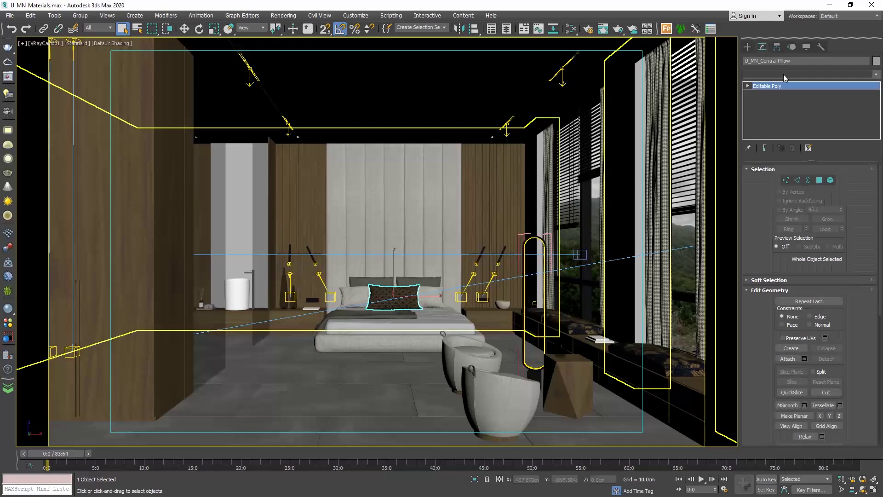
pyautogui.write('u')
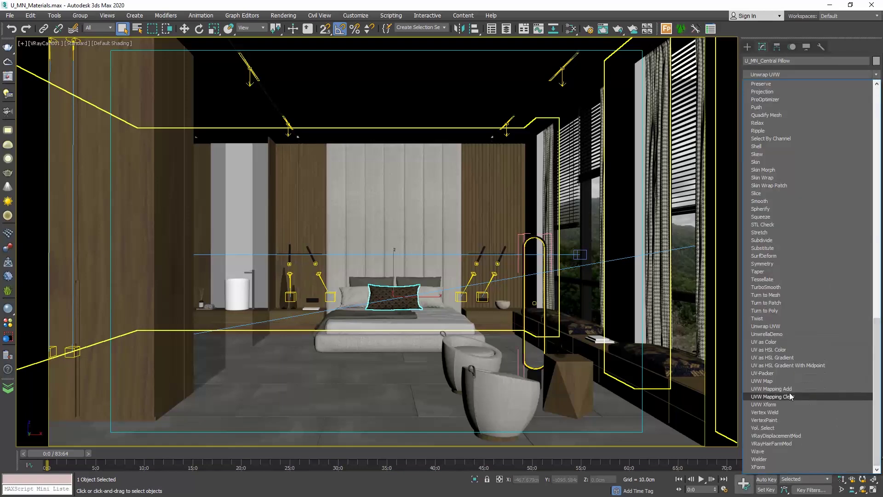
pyautogui.click(775, 380)
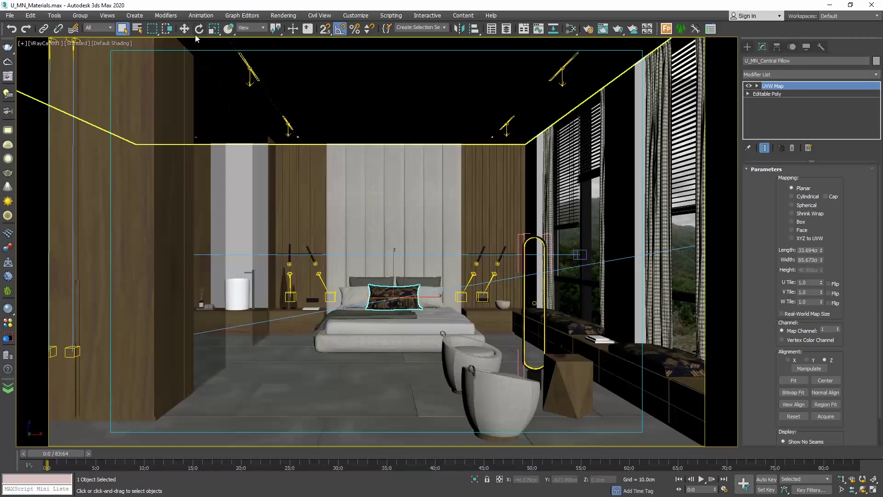
# - Isolate the central pillow and switch the camera viewport to Perspective view
pyautogui.press('w')
pyautogui.rightClick(369, 312)
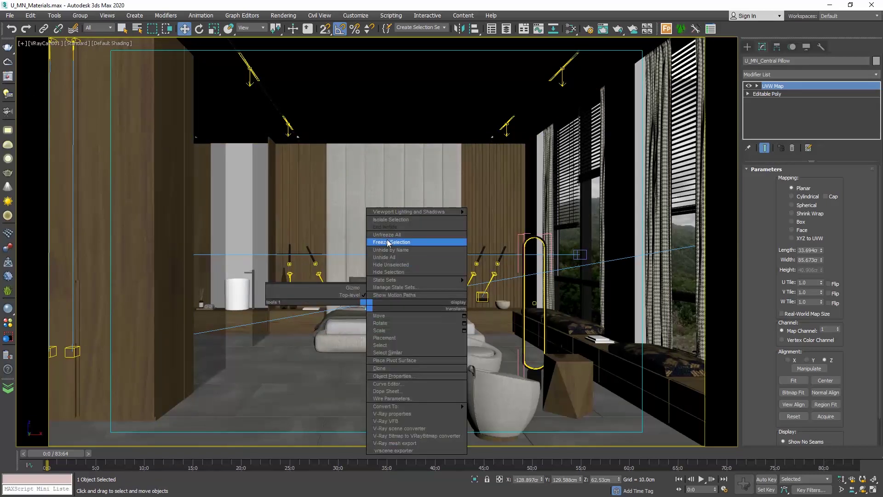
pyautogui.click(385, 219)
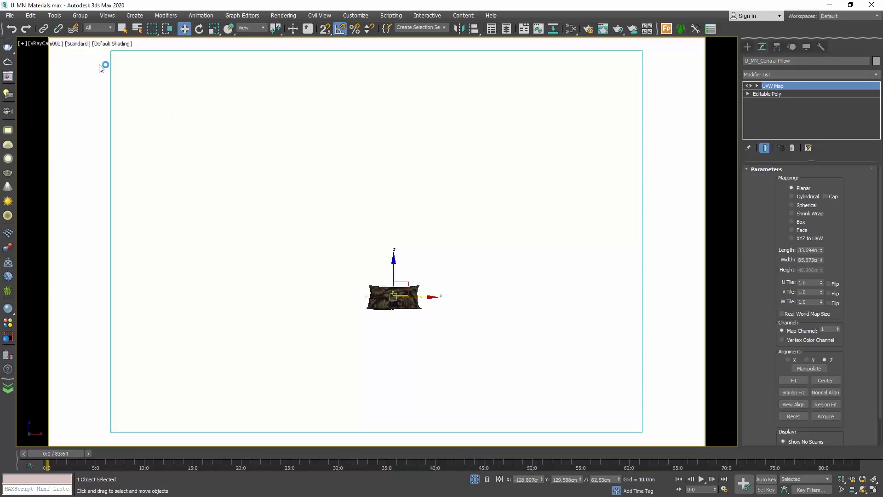
pyautogui.click(53, 44)
pyautogui.click(76, 76)
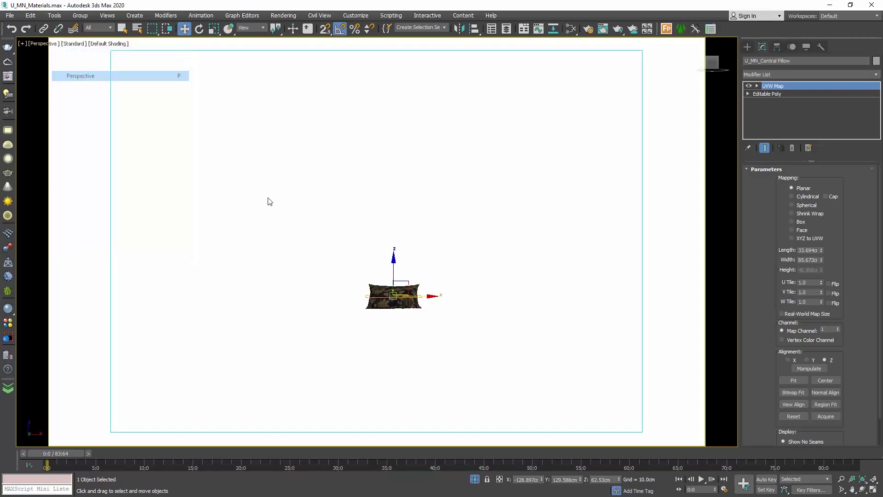
# - Set the central pillow's UVW Map mapping type to Box
pyautogui.moveTo(115, 51); pyautogui.dragTo(335, 222)
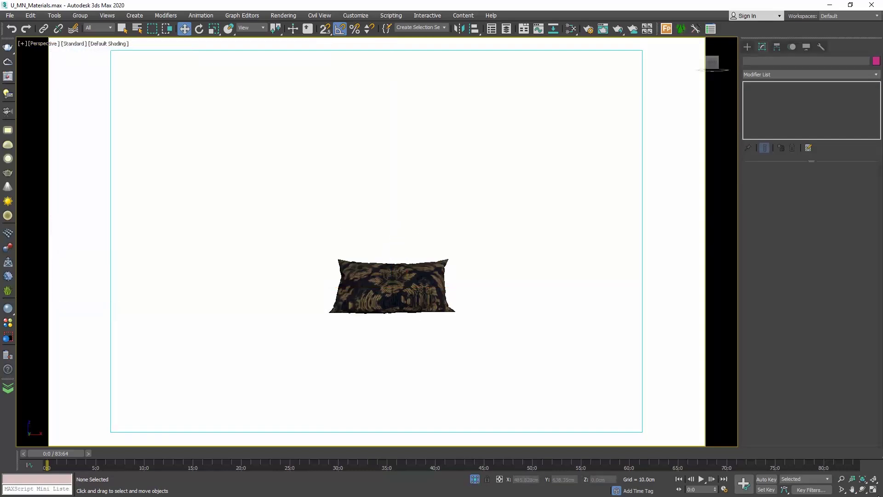
pyautogui.click(876, 480)
pyautogui.keyDown('alt'); pyautogui.moveTo(479, 280); pyautogui.dragTo(512, 297, button='middle'); pyautogui.keyUp('alt')
pyautogui.click(419, 256)
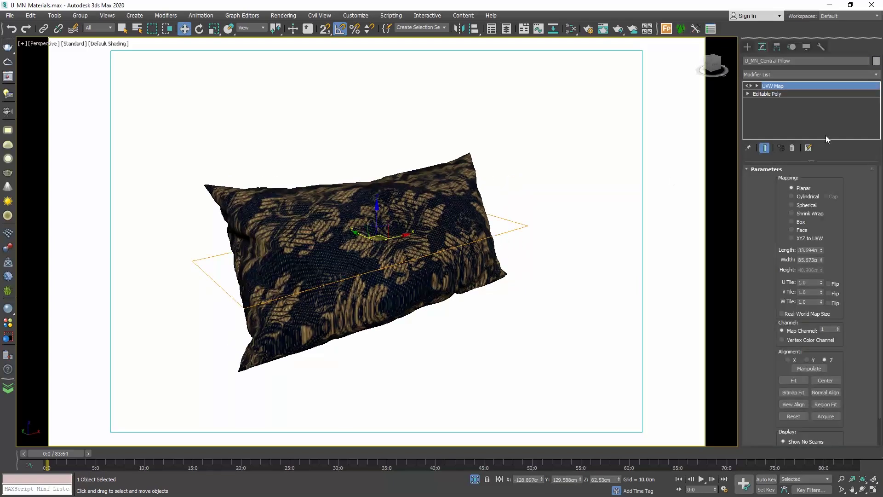
pyautogui.click(792, 222)
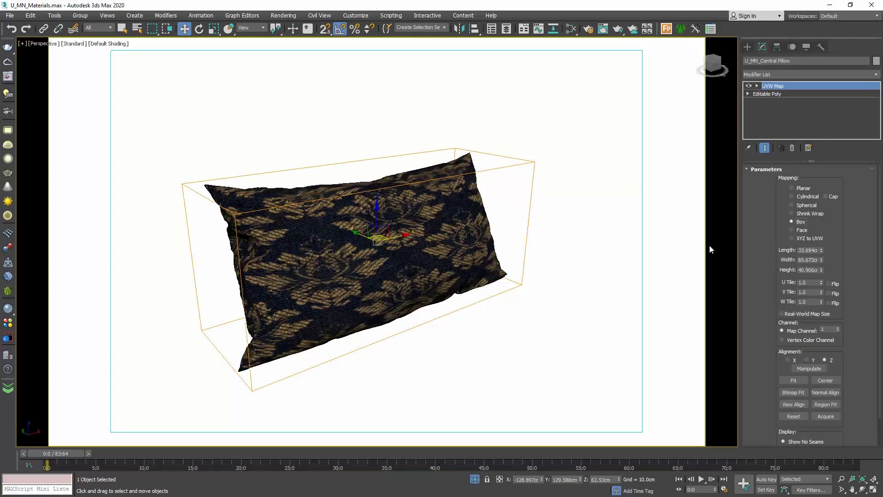
# - Set the central pillow's UVW Map length, width and height to 50 cm each and inspect the fabric pattern up close
pyautogui.keyDown('alt'); pyautogui.moveTo(575, 244); pyautogui.dragTo(790, 244, button='middle'); pyautogui.keyUp('alt')
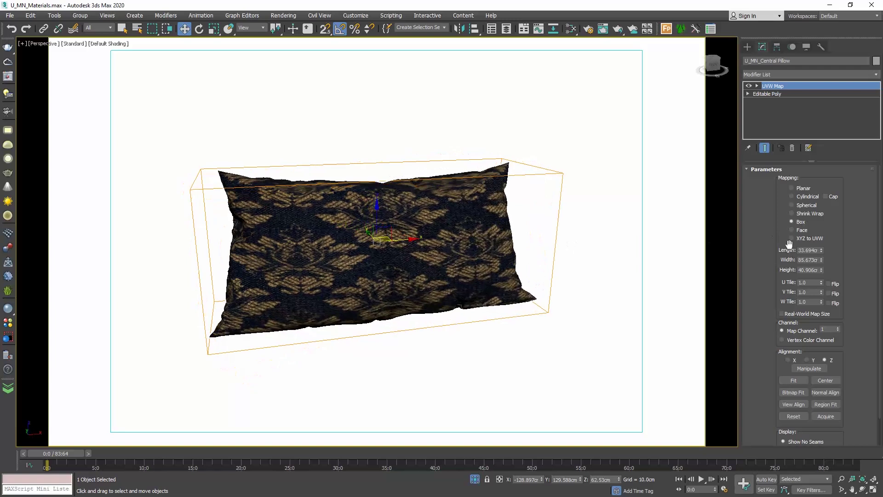
pyautogui.click(809, 251)
pyautogui.write('50')
pyautogui.press('Tab')
pyautogui.write('50')
pyautogui.press('Tab')
pyautogui.write('50')
pyautogui.press('Return')
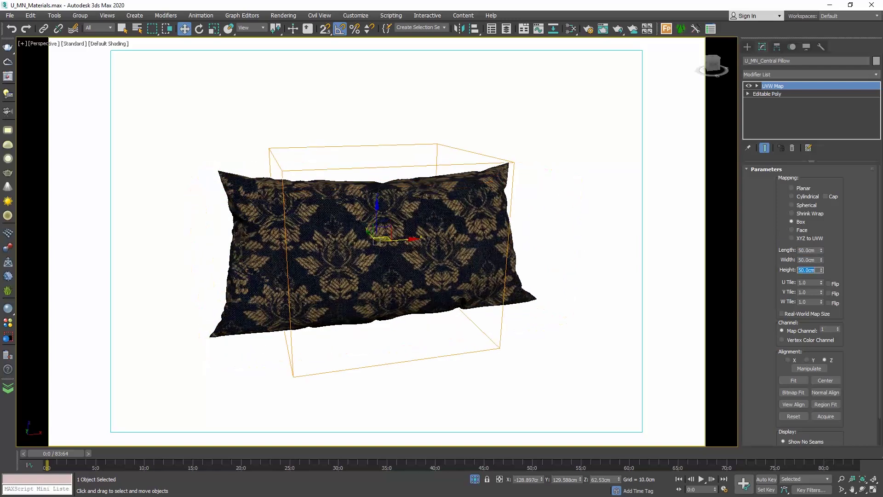
pyautogui.click(621, 283)
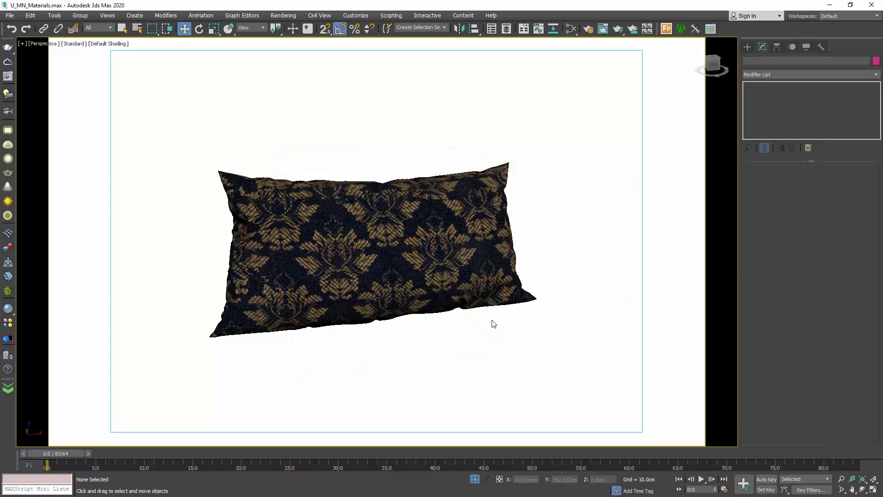
pyautogui.scroll(3, 489, 327)
pyautogui.moveTo(470, 293); pyautogui.dragTo(572, 318, button='middle')
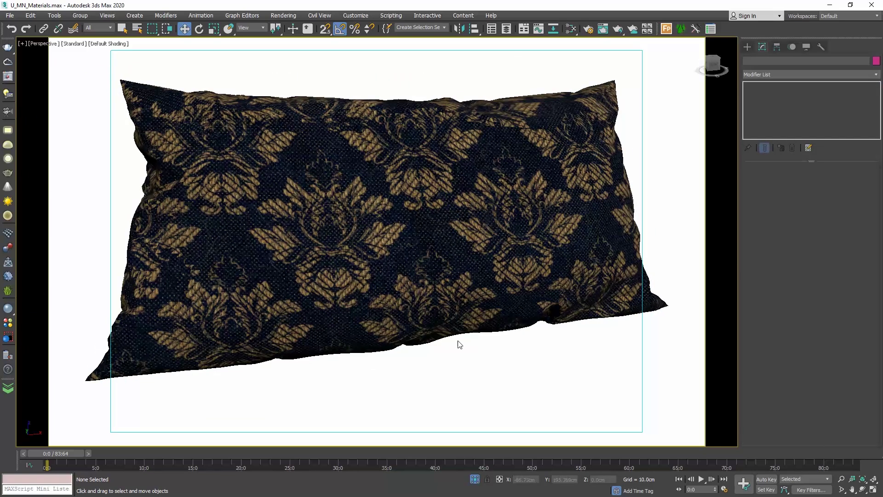
# - Return the viewport to the VRayCam001 camera view and end the pillow's isolation to show the whole bedroom
pyautogui.click(42, 45)
pyautogui.moveTo(60, 53)
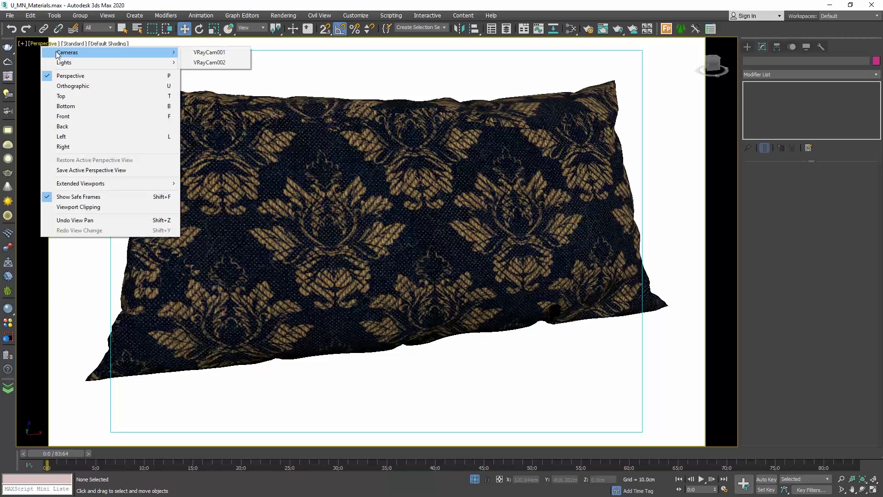
pyautogui.click(221, 54)
pyautogui.rightClick(397, 192)
pyautogui.click(408, 118)
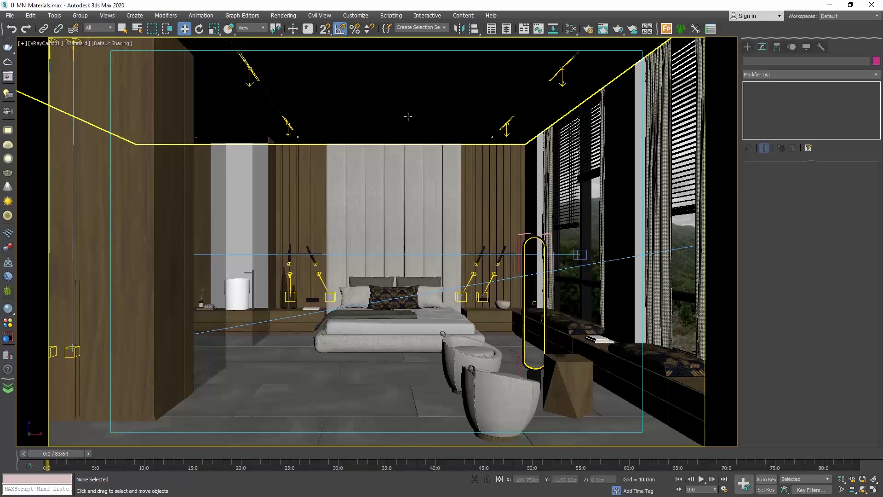
# - Copy the central pillow's UVW Map modifier and paste it as an instance onto the window bench cushions
pyautogui.click(644, 351)
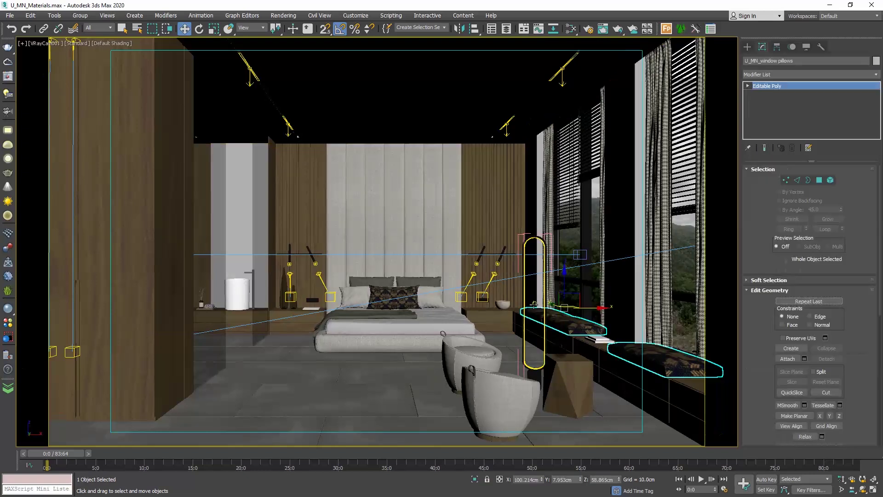
pyautogui.click(394, 297)
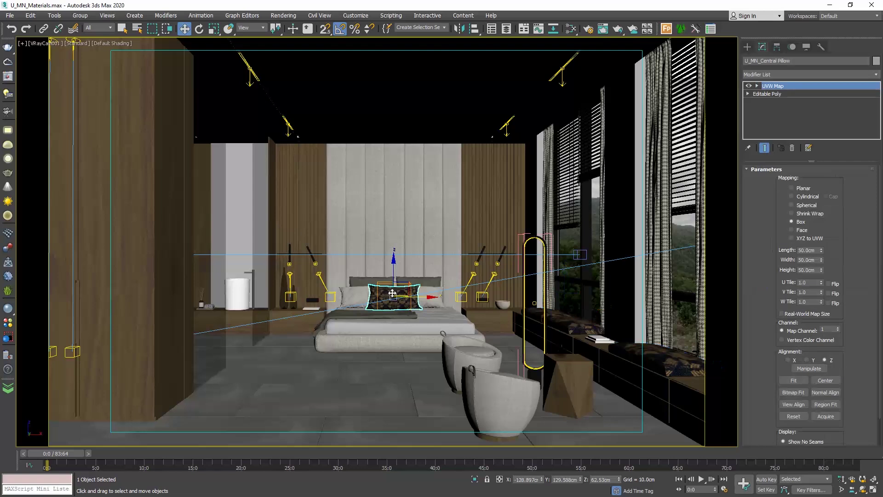
pyautogui.rightClick(785, 87)
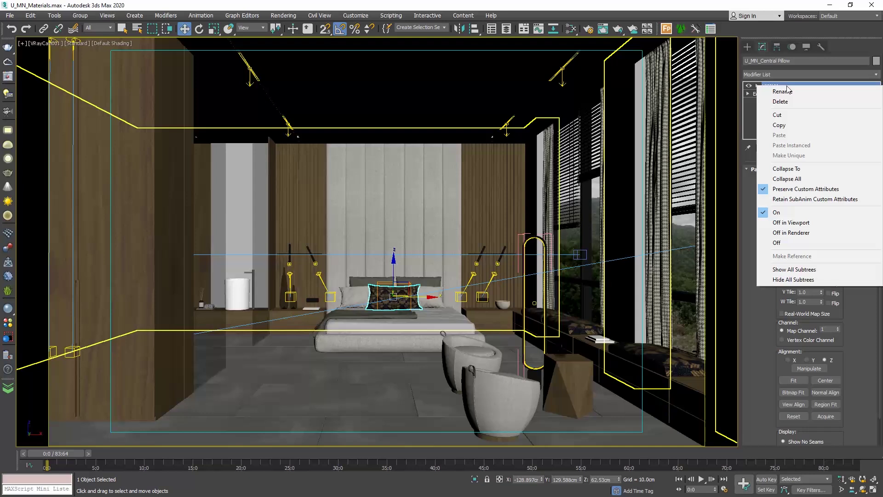
pyautogui.click(788, 125)
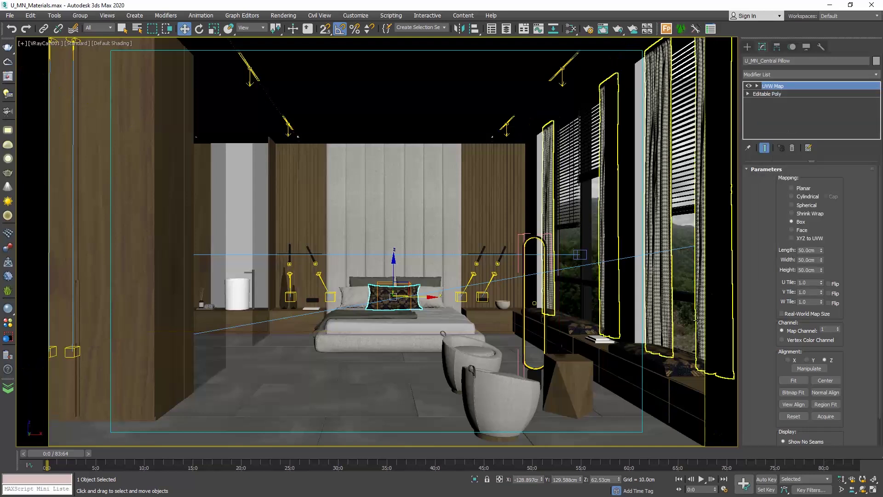
pyautogui.click(659, 358)
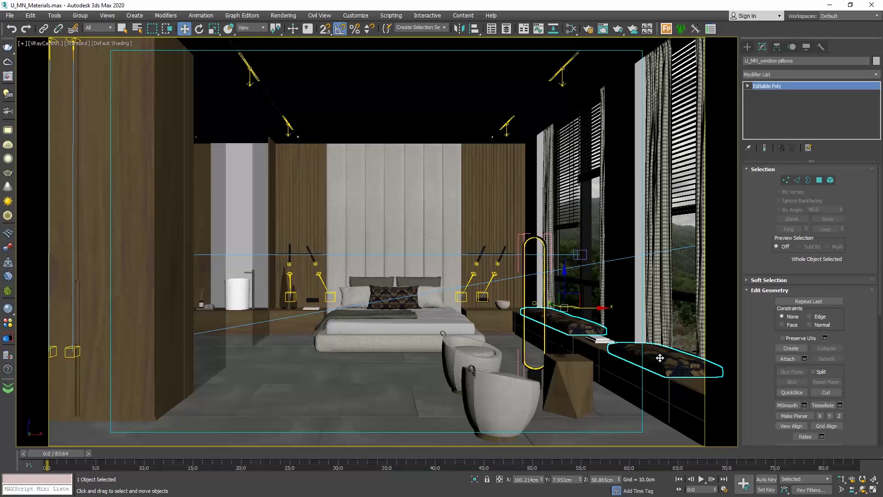
pyautogui.rightClick(792, 85)
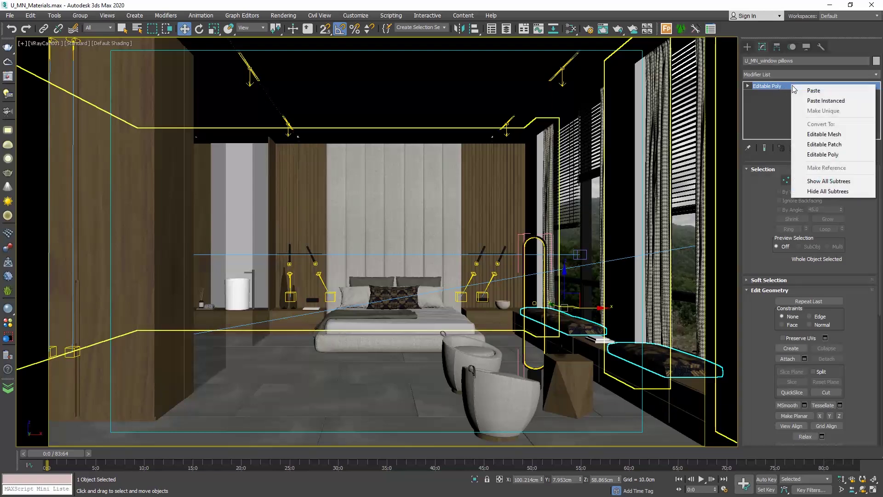
pyautogui.click(843, 102)
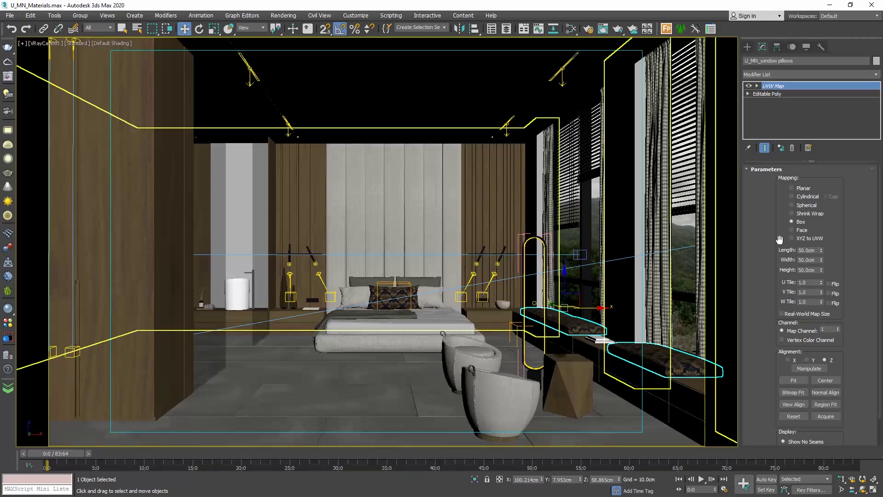
# - Set the instanced UVW Map's length, width and height to 100 cm each
pyautogui.click(820, 248)
pyautogui.moveTo(820, 248); pyautogui.dragTo(809, 223)
pyautogui.doubleClick(805, 248)
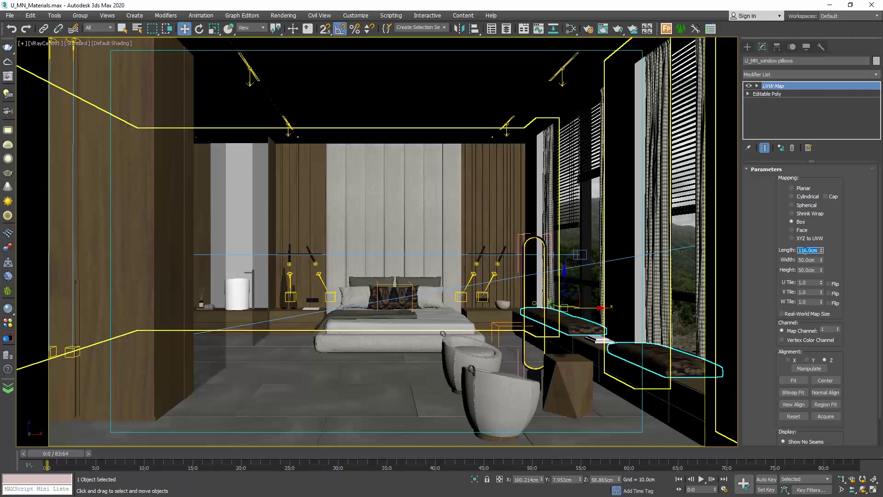
pyautogui.write('100')
pyautogui.press('Tab')
pyautogui.write('0')
pyautogui.press('Tab')
pyautogui.write('1')
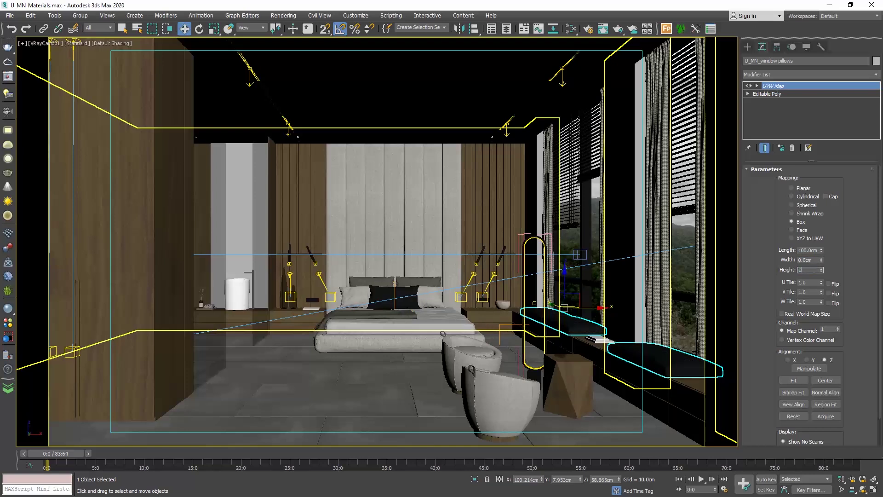
pyautogui.write('00')
pyautogui.doubleClick(809, 259)
pyautogui.write('100')
pyautogui.press('Return')
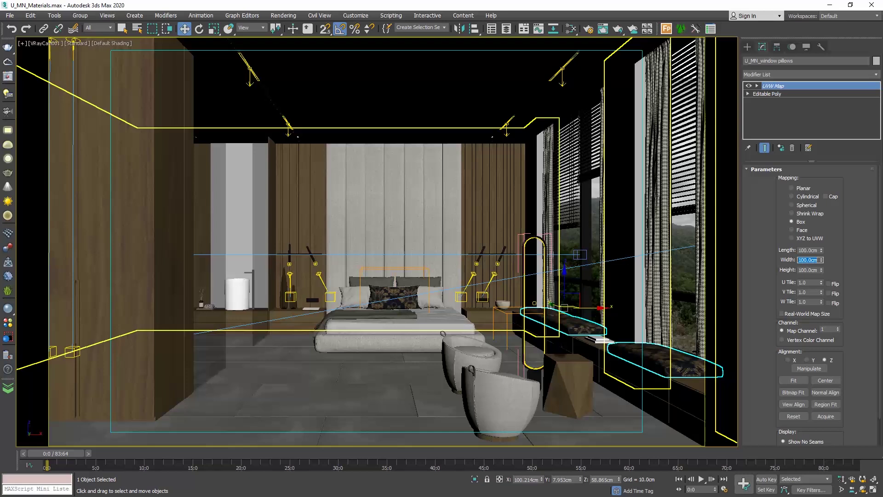
# - Assign the fabric material to the bed blanket and paste the copied UVW Map modifier onto it as an instance
pyautogui.click(414, 317)
pyautogui.click(570, 29)
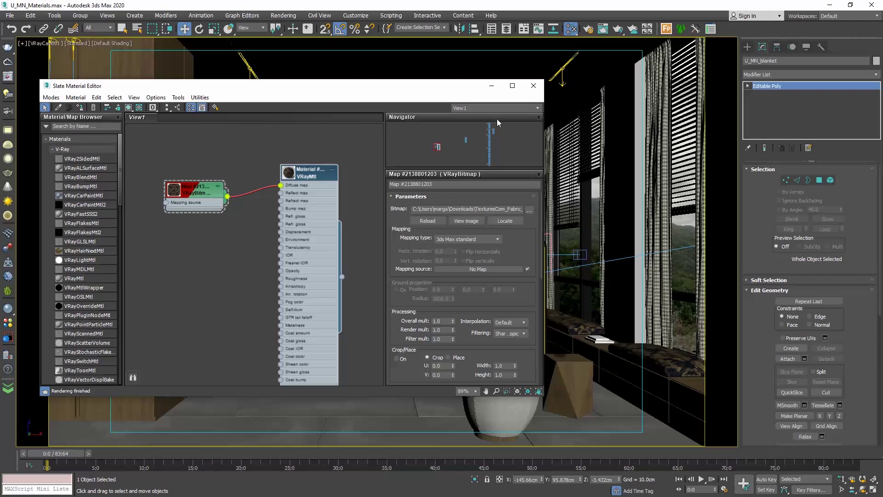
pyautogui.click(533, 86)
pyautogui.rightClick(770, 86)
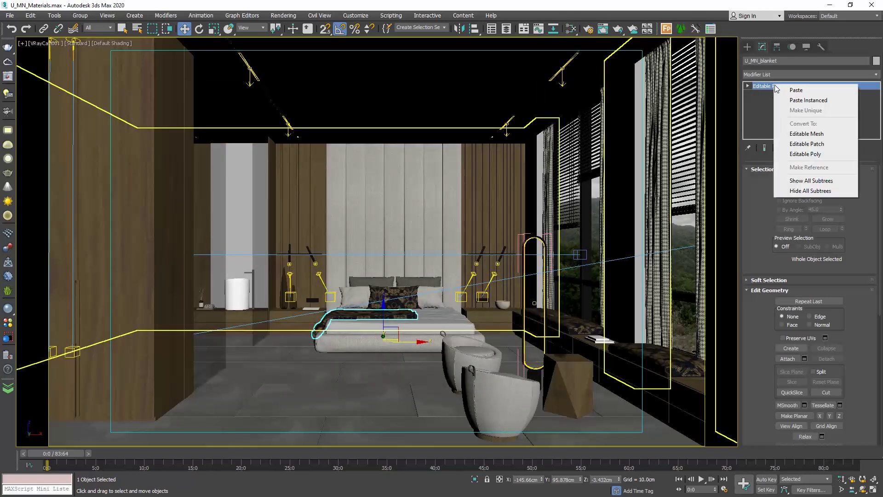
pyautogui.click(793, 100)
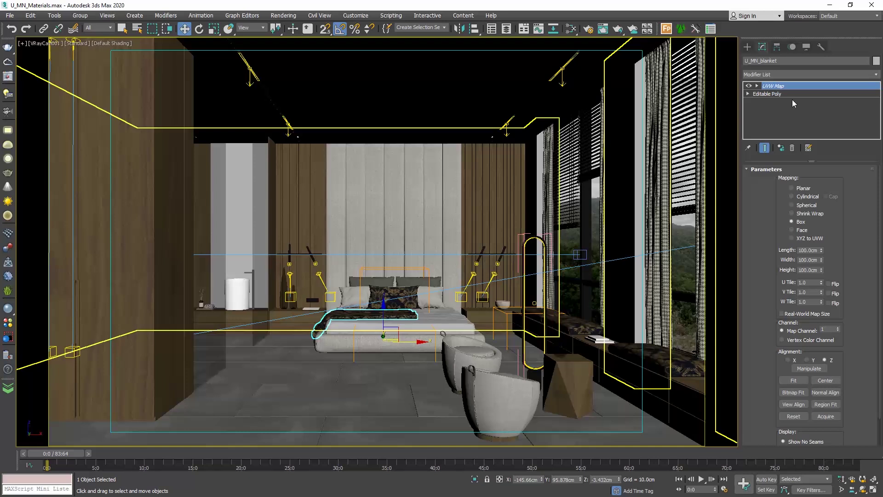
# - Switch to the browser and download the 1024x1024 albedo map of White Marble Slab from the Marble - Slabs PBR materials on textures.com
pyautogui.click(711, 148)
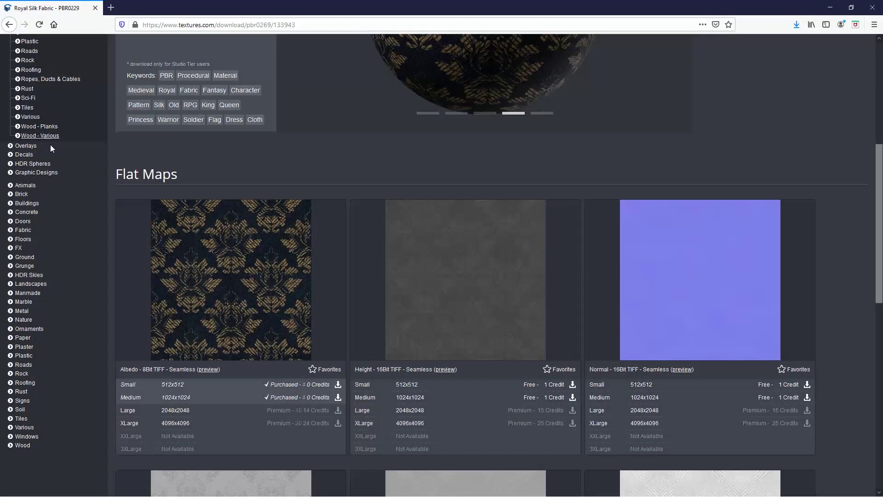
pyautogui.scroll(5, 51, 146)
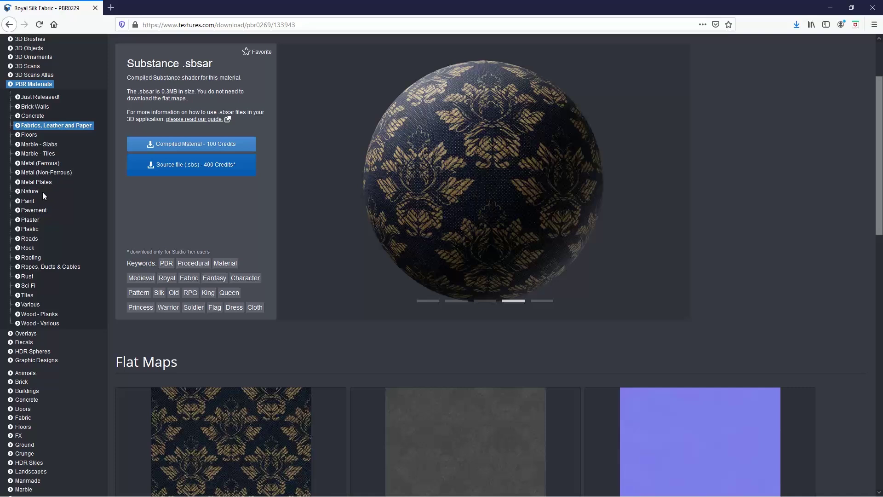
pyautogui.click(41, 145)
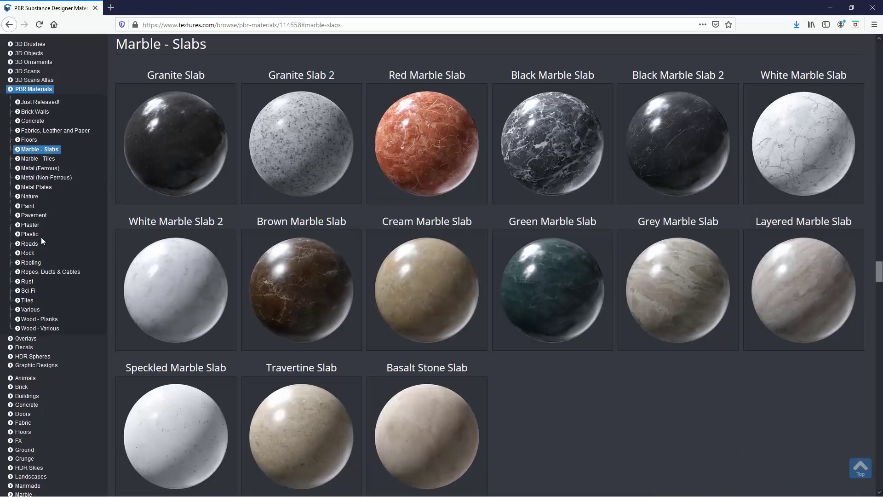
pyautogui.click(812, 143)
pyautogui.scroll(-7, 735, 162)
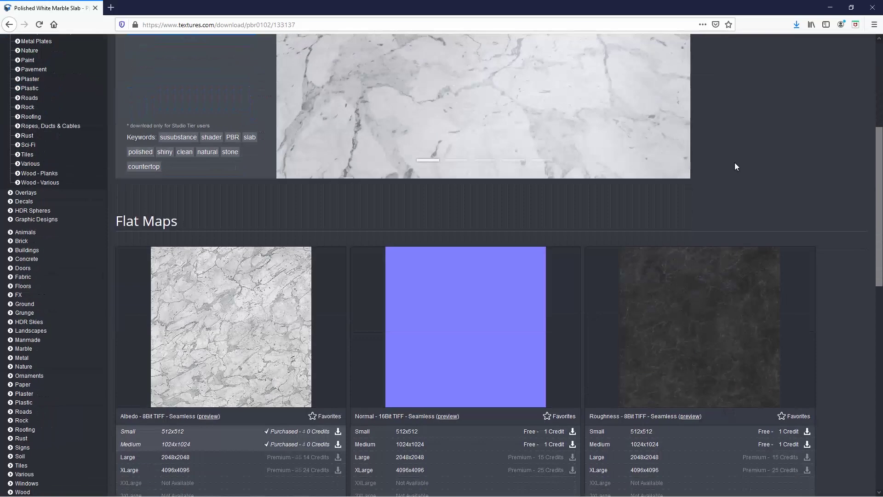
pyautogui.click(276, 398)
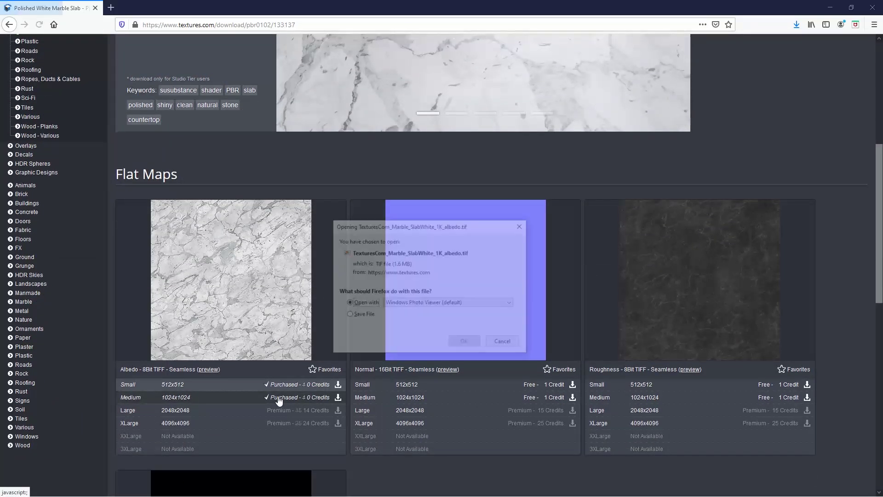
pyautogui.click(463, 342)
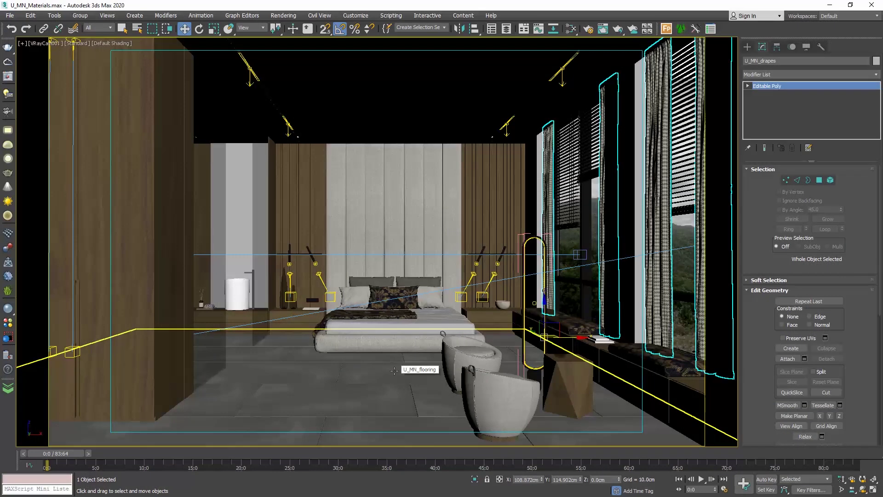
# - Switch back to 3ds Max and add a new VRayMtl in an empty area of the Slate Material Editor, showing its parameters
pyautogui.click(571, 29)
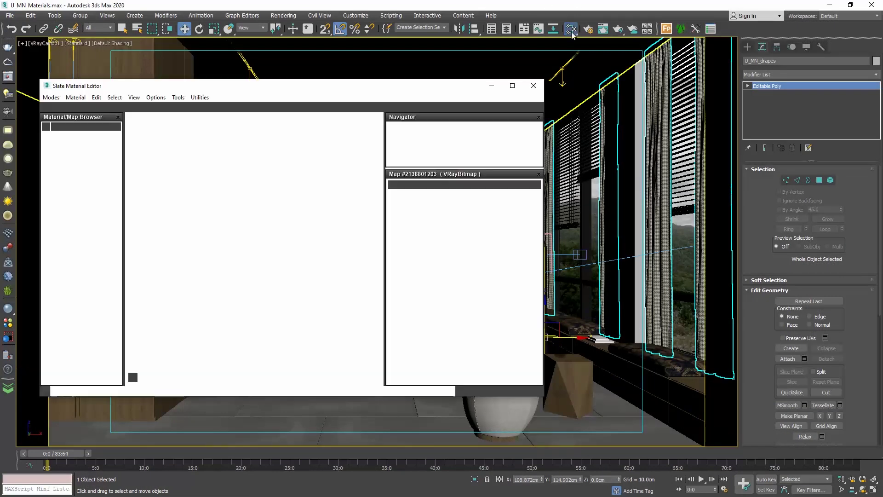
pyautogui.moveTo(200, 203); pyautogui.dragTo(400, 144, button='middle')
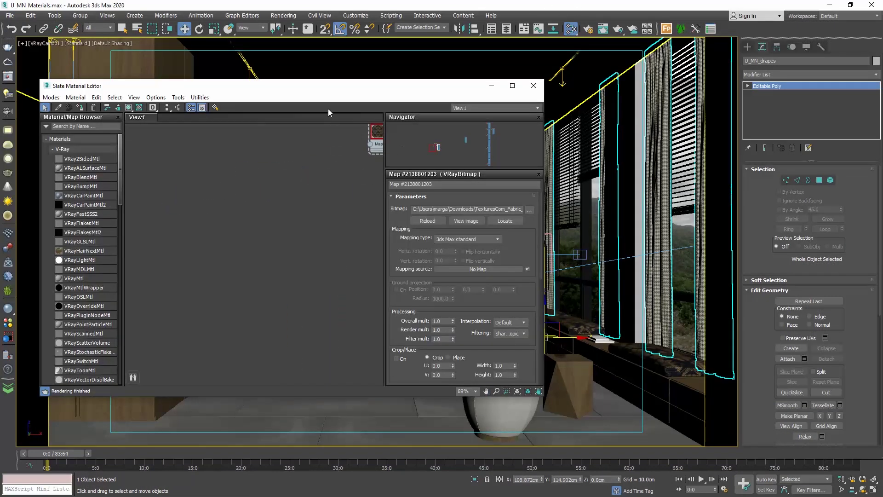
pyautogui.moveTo(347, 90); pyautogui.dragTo(563, 89)
pyautogui.moveTo(301, 274); pyautogui.dragTo(466, 184)
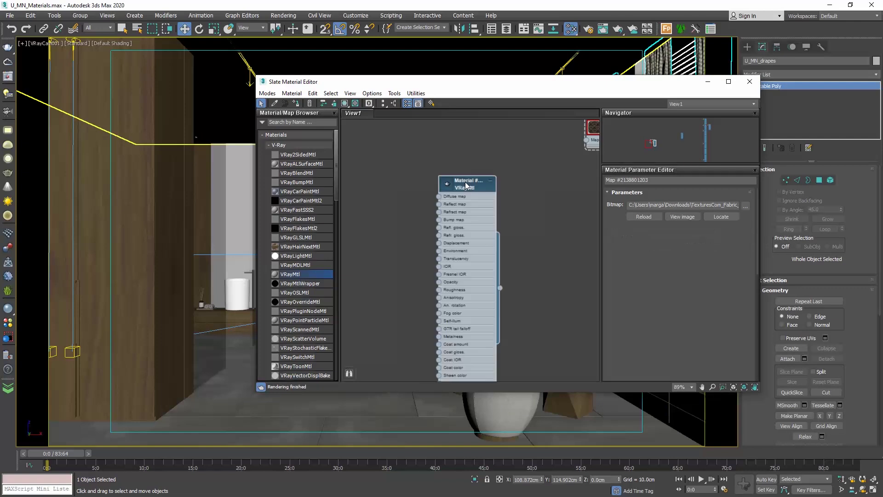
pyautogui.doubleClick(466, 185)
# - Add a VRayBitmap map and connect it to the new VRayMtl's Diffuse map input
pyautogui.rightClick(375, 233)
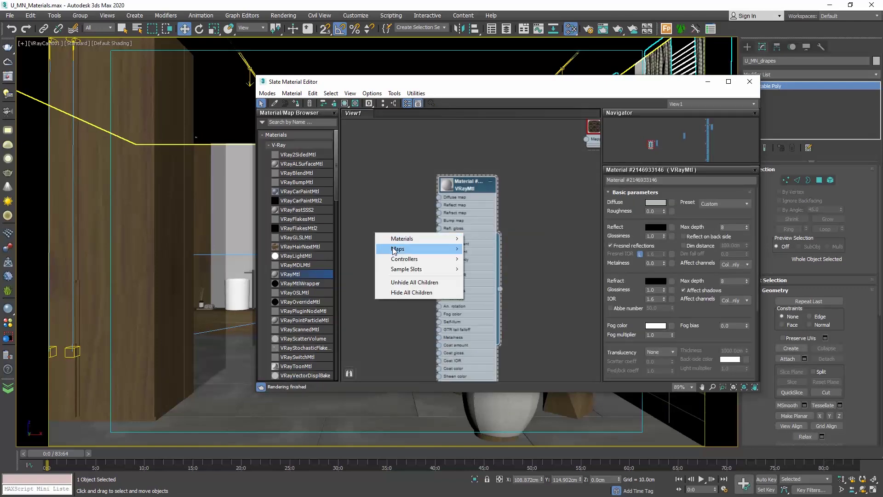
pyautogui.moveTo(405, 248)
pyautogui.moveTo(493, 250)
pyautogui.click(556, 215)
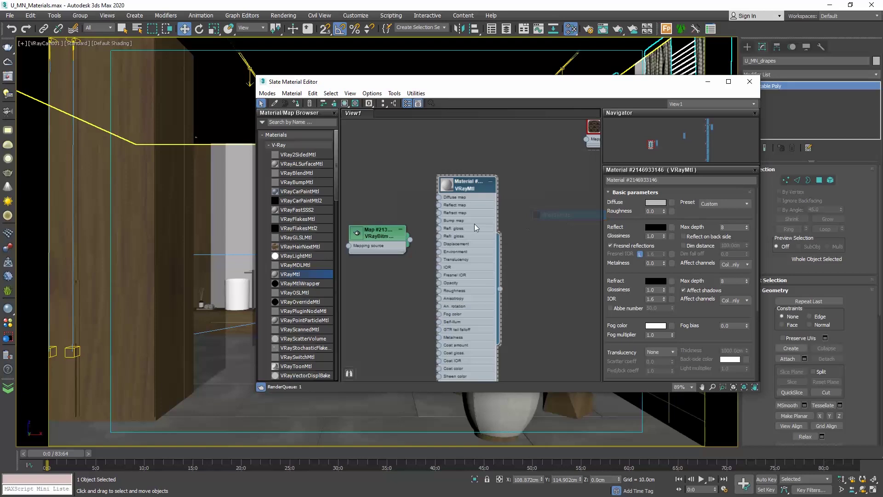
pyautogui.moveTo(409, 239); pyautogui.dragTo(438, 196)
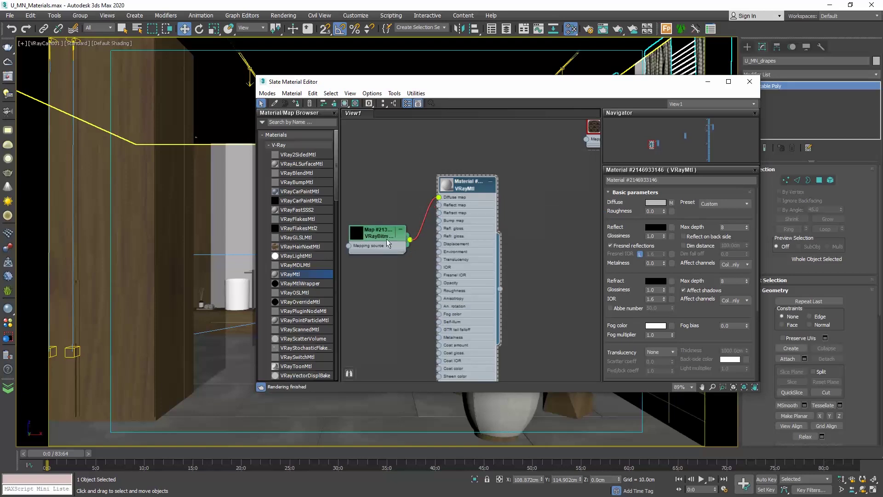
# - Load TexturesCom_Marble_SlabWhite_512_albedo from Downloads into the VRayBitmap and place its node beside the material's Diffuse map input
pyautogui.click(746, 206)
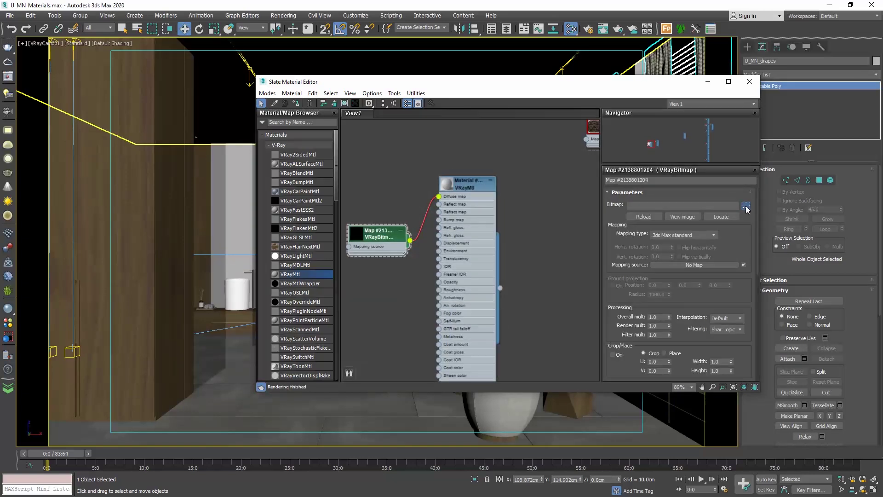
pyautogui.click(348, 174)
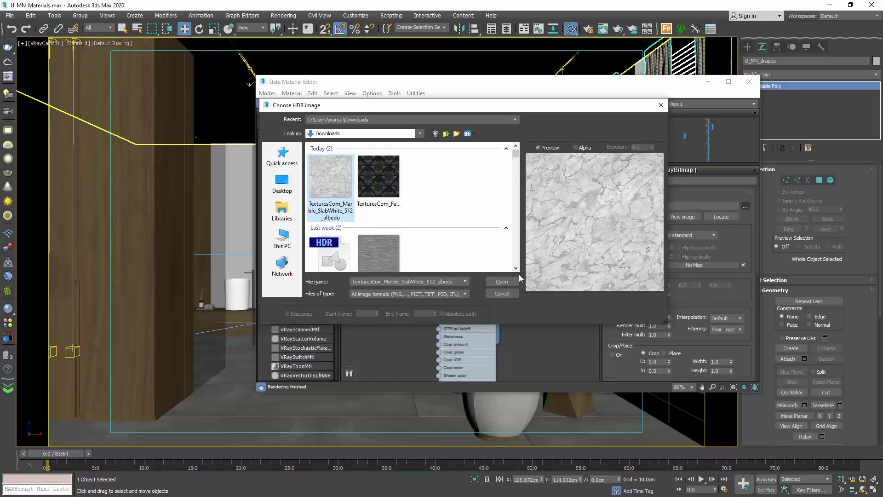
pyautogui.click(502, 281)
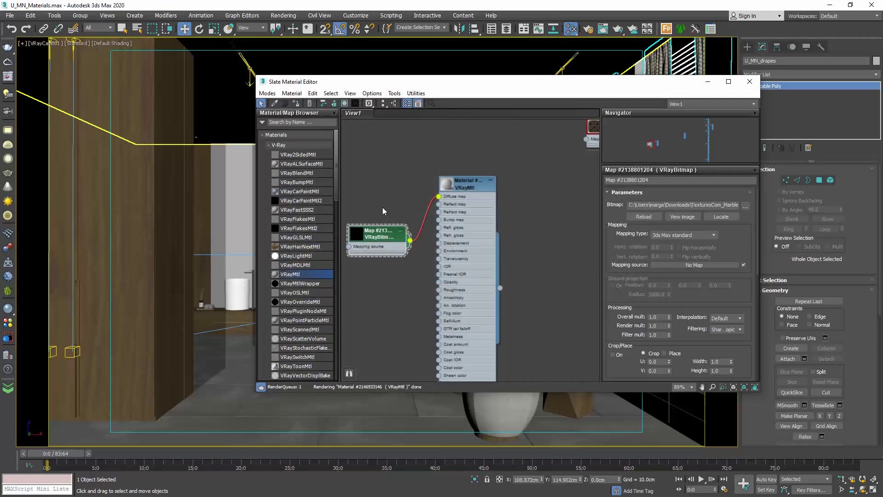
pyautogui.moveTo(381, 238); pyautogui.dragTo(374, 197)
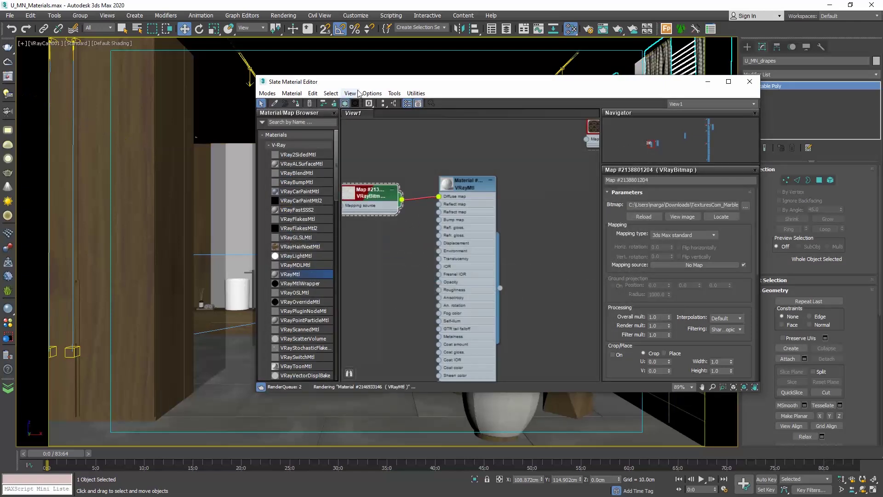
# - Assign the new white marble VRayMtl to the cylindrical sink in the scene and close the Slate Material Editor
pyautogui.moveTo(357, 82); pyautogui.dragTo(443, 83)
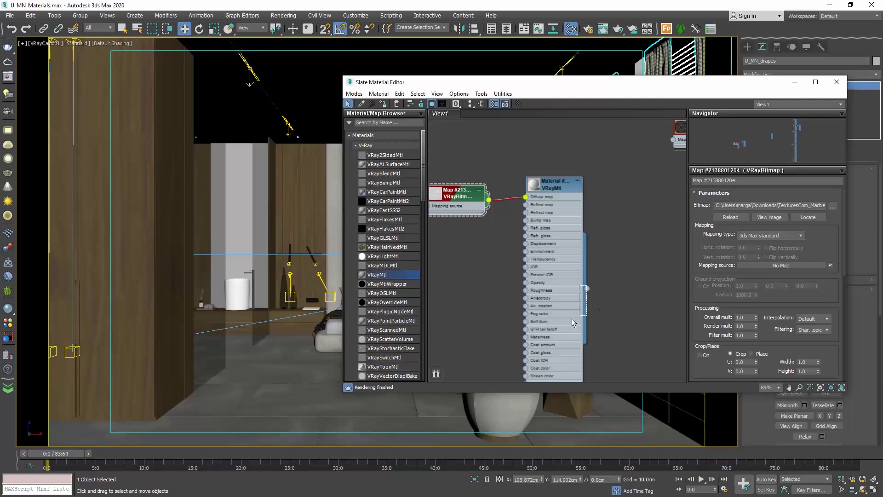
pyautogui.moveTo(588, 289); pyautogui.dragTo(244, 298)
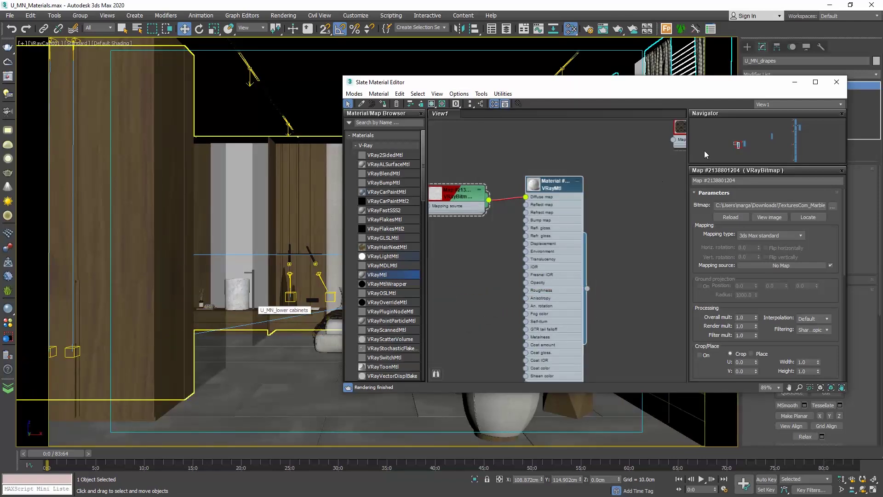
pyautogui.click(837, 81)
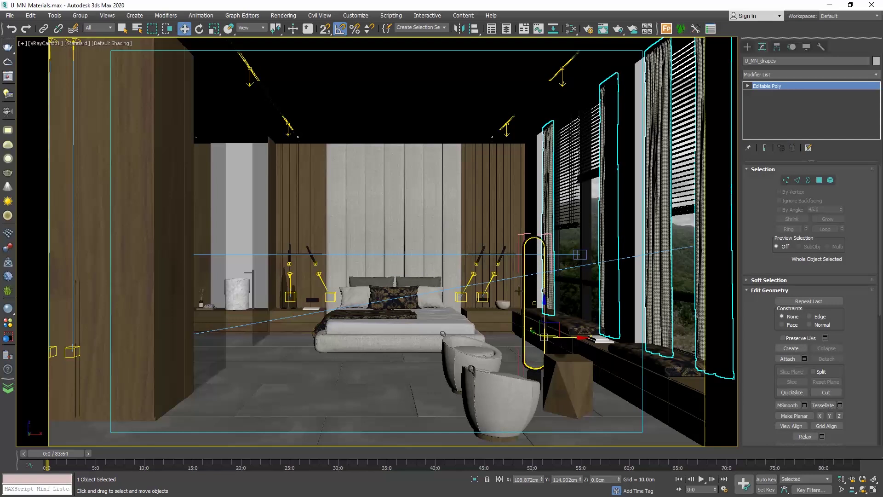
# - Isolate the cylindrical sink, switch the viewport to Perspective and frame the sink in it
pyautogui.click(240, 294)
pyautogui.rightClick(240, 295)
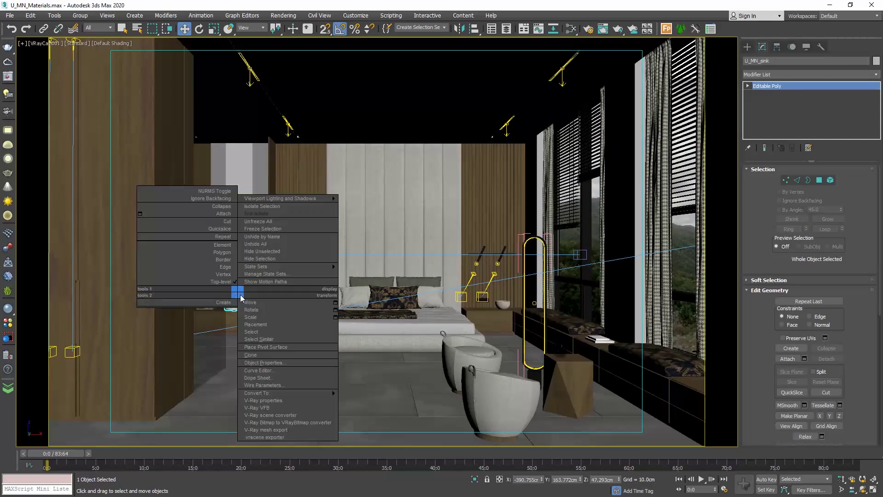
pyautogui.click(259, 208)
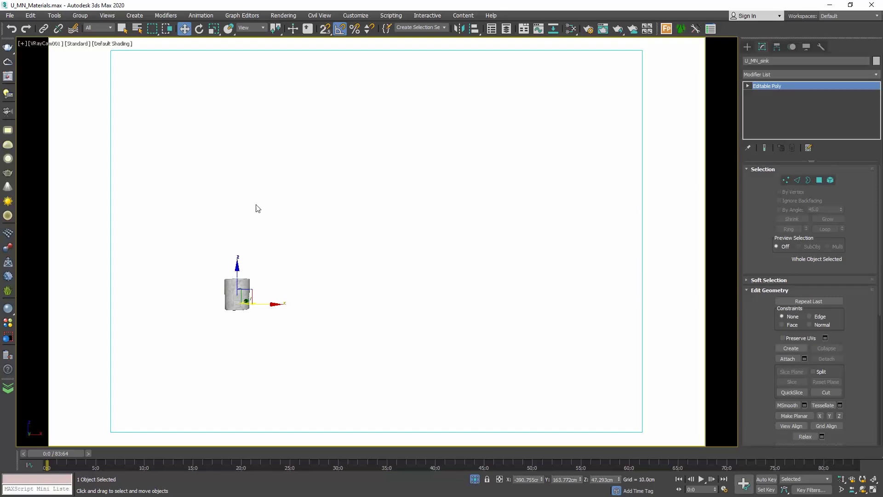
pyautogui.click(51, 45)
pyautogui.click(87, 75)
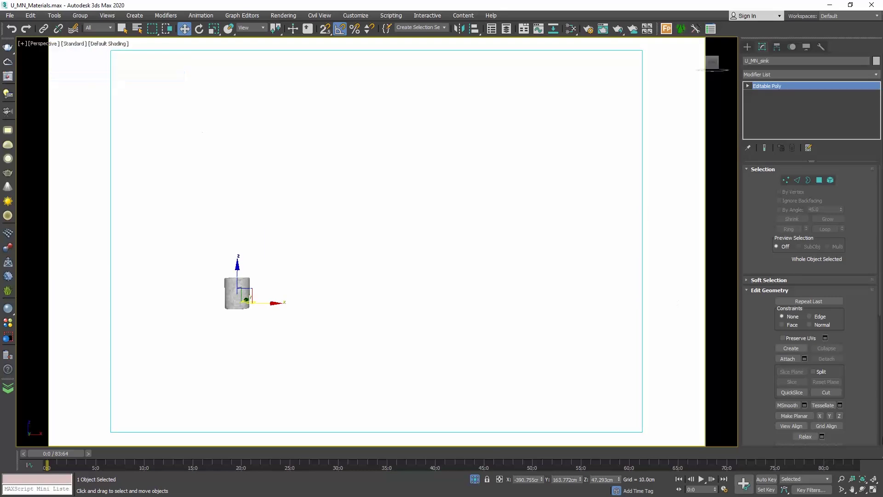
pyautogui.click(874, 478)
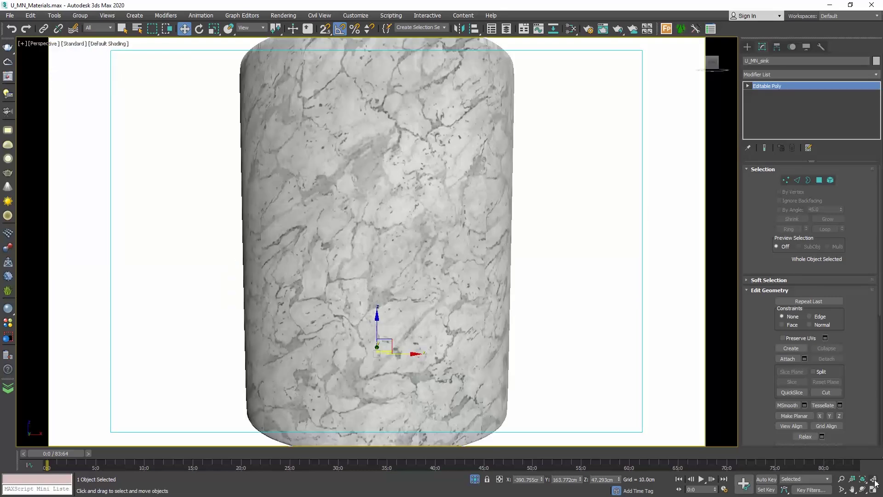
# - Inspect the marble seam on the sink's side and add a UVW Map modifier to the sink
pyautogui.click(549, 318)
pyautogui.scroll(-5, 499, 319)
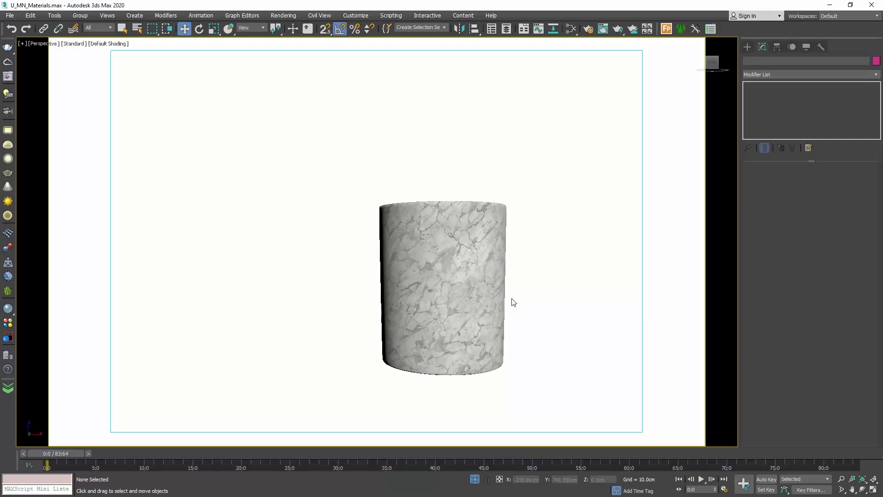
pyautogui.keyDown('alt'); pyautogui.moveTo(497, 293); pyautogui.dragTo(451, 298, button='middle'); pyautogui.keyUp('alt')
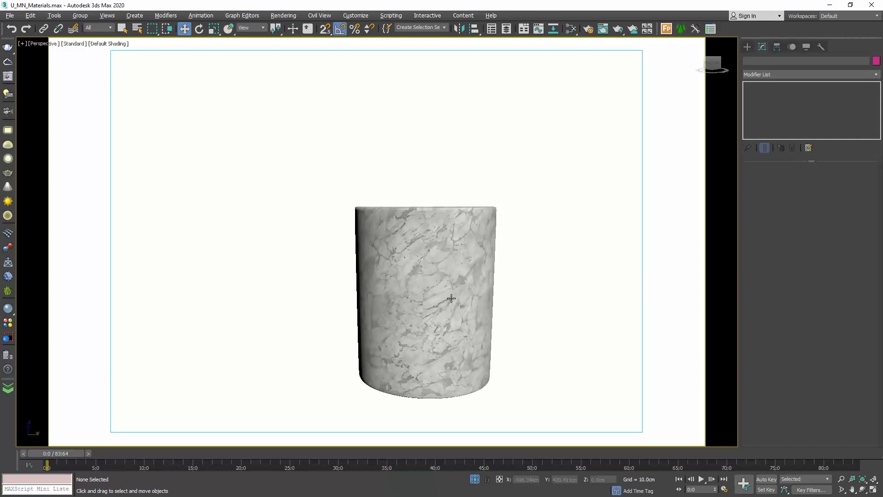
pyautogui.scroll(5, 440, 291)
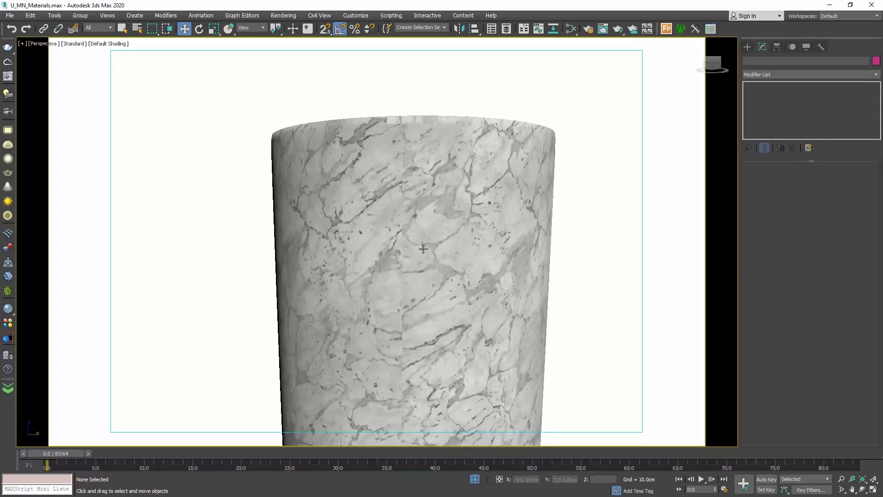
pyautogui.scroll(2, 423, 249)
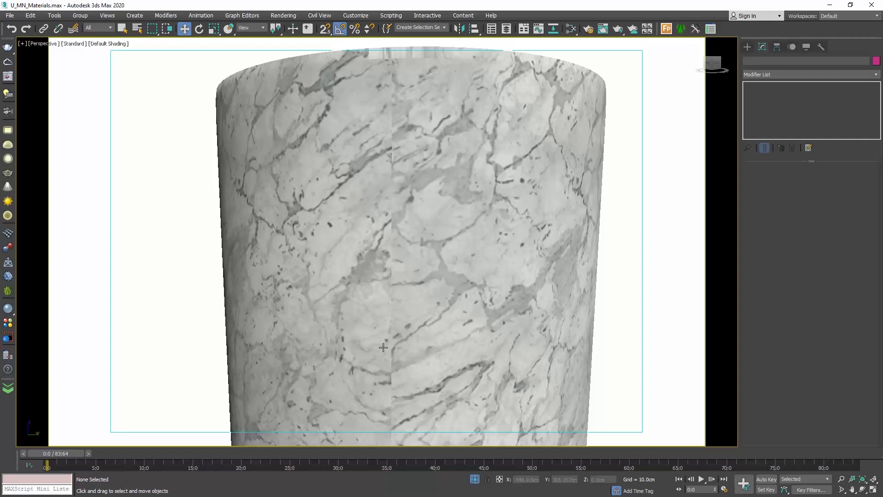
pyautogui.click(401, 256)
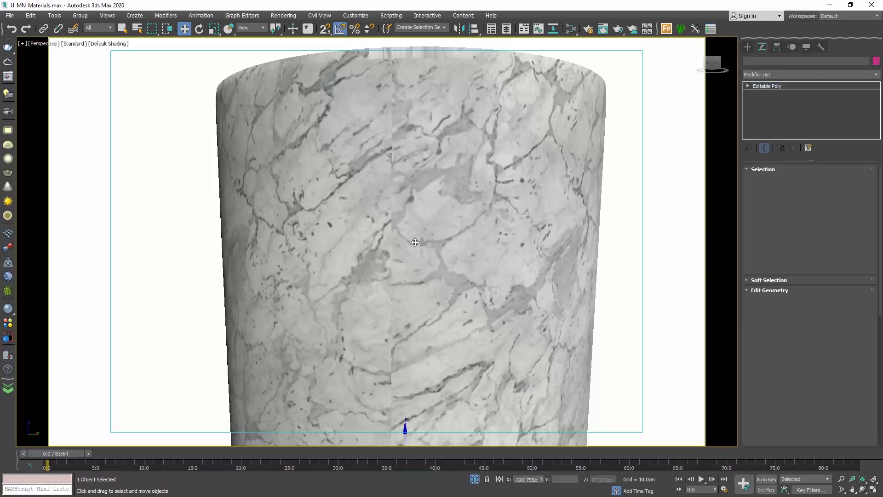
pyautogui.scroll(-6, 401, 256)
pyautogui.click(810, 72)
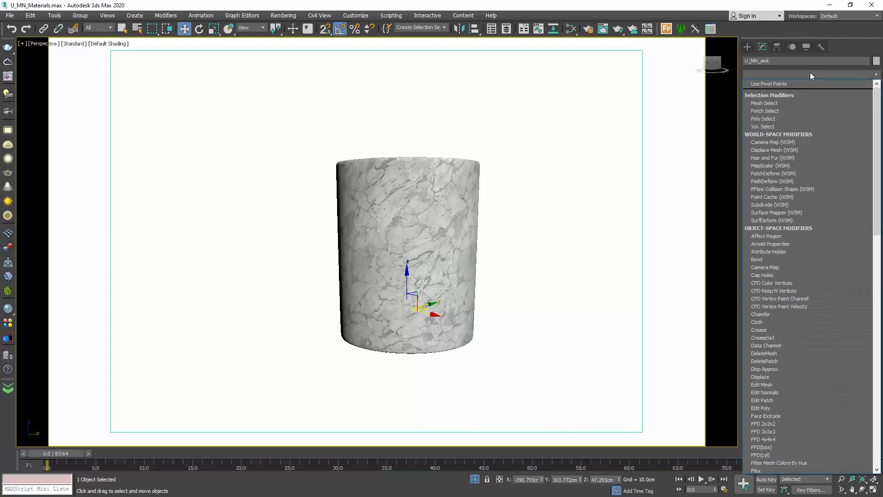
pyautogui.write('u')
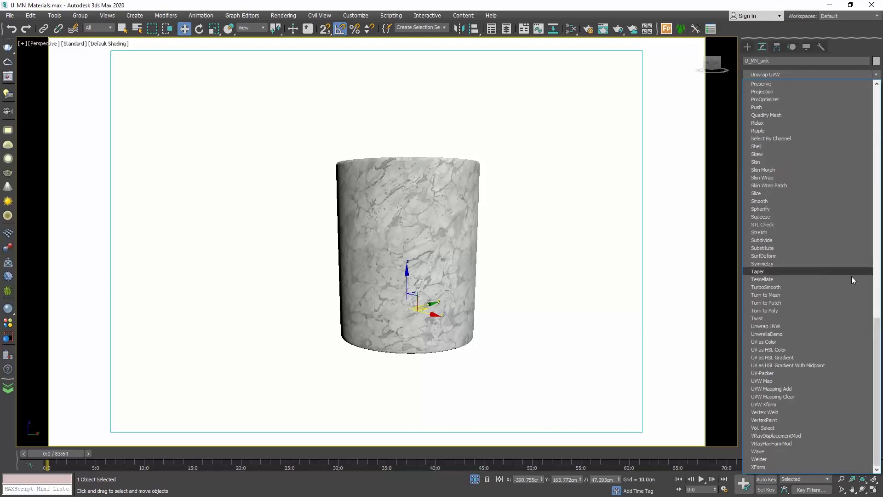
pyautogui.click(771, 381)
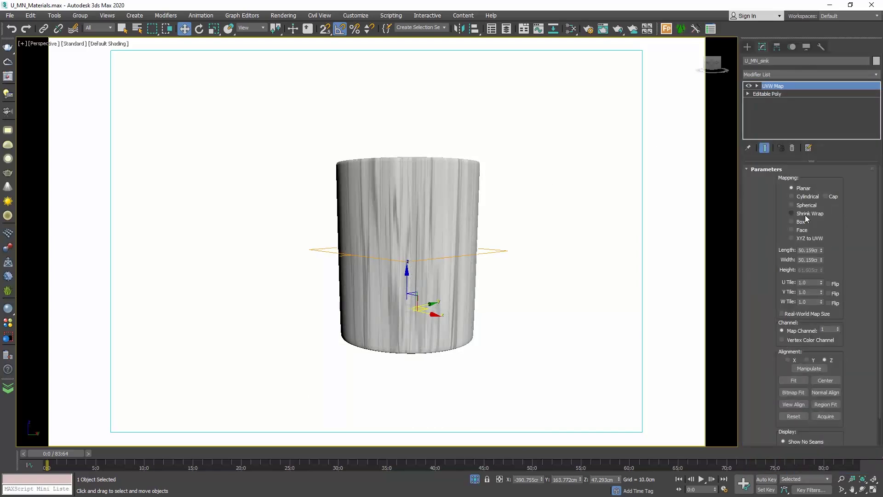
# - Try Box mapping on the sink's UVW Map and examine the marble for seams around the sides and rim
pyautogui.click(792, 222)
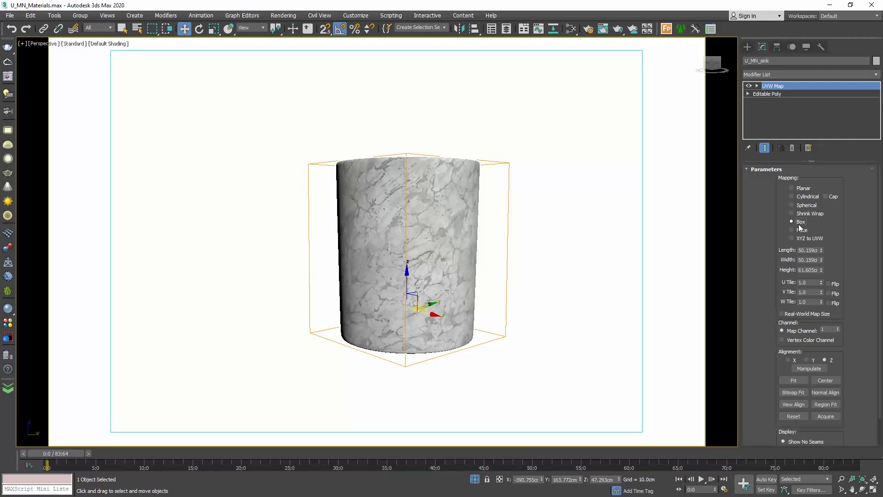
pyautogui.keyDown('alt'); pyautogui.moveTo(463, 272); pyautogui.dragTo(437, 273, button='middle'); pyautogui.keyUp('alt')
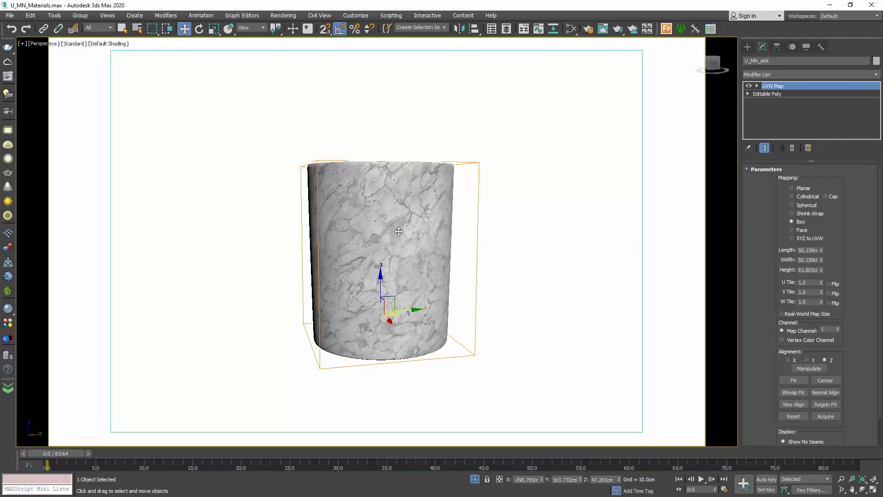
pyautogui.keyDown('alt'); pyautogui.moveTo(390, 222); pyautogui.dragTo(354, 223, button='middle'); pyautogui.keyUp('alt')
pyautogui.scroll(5, 366, 194)
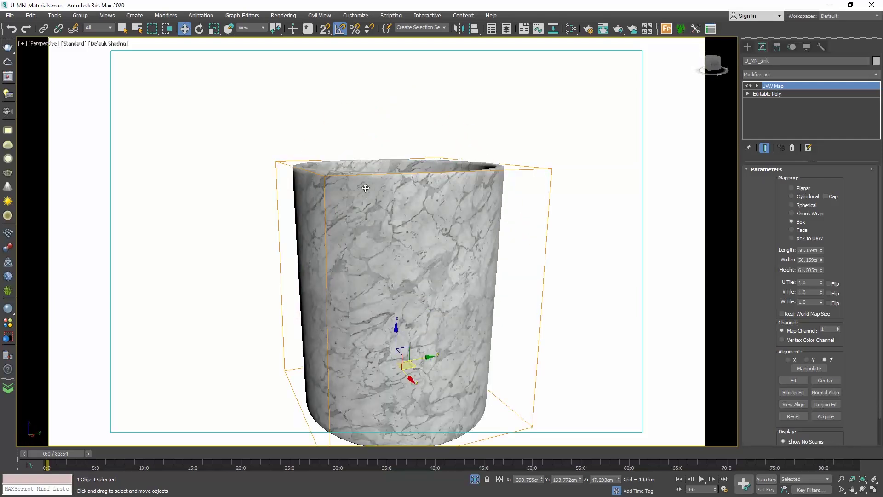
pyautogui.scroll(2, 355, 189)
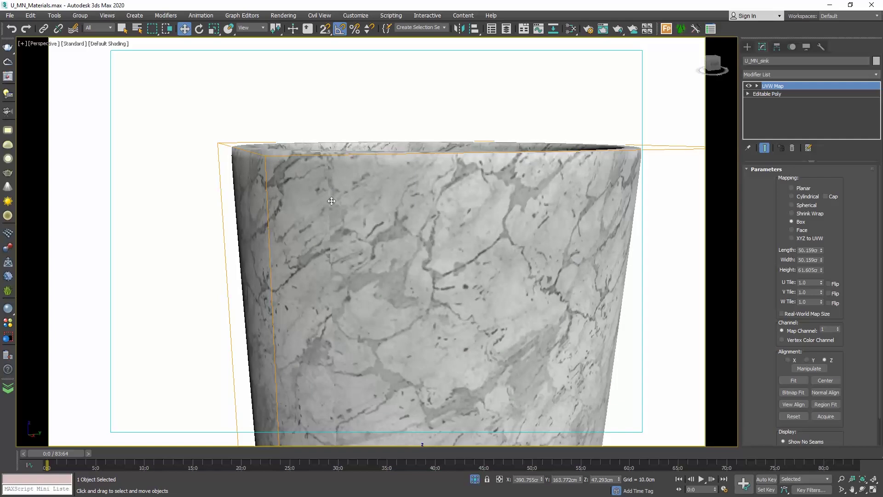
pyautogui.keyDown('alt'); pyautogui.moveTo(532, 244); pyautogui.dragTo(470, 247, button='middle'); pyautogui.keyUp('alt')
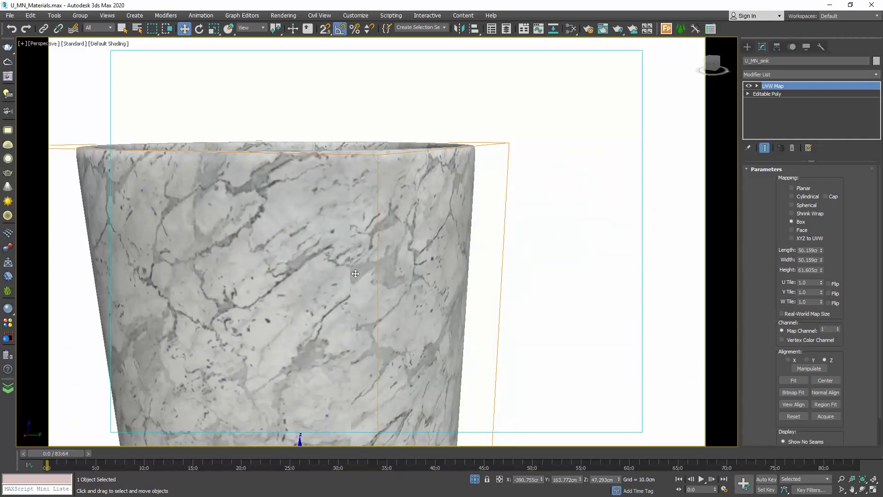
pyautogui.keyDown('alt'); pyautogui.moveTo(460, 251); pyautogui.dragTo(389, 256, button='middle'); pyautogui.keyUp('alt')
pyautogui.scroll(2, 340, 182)
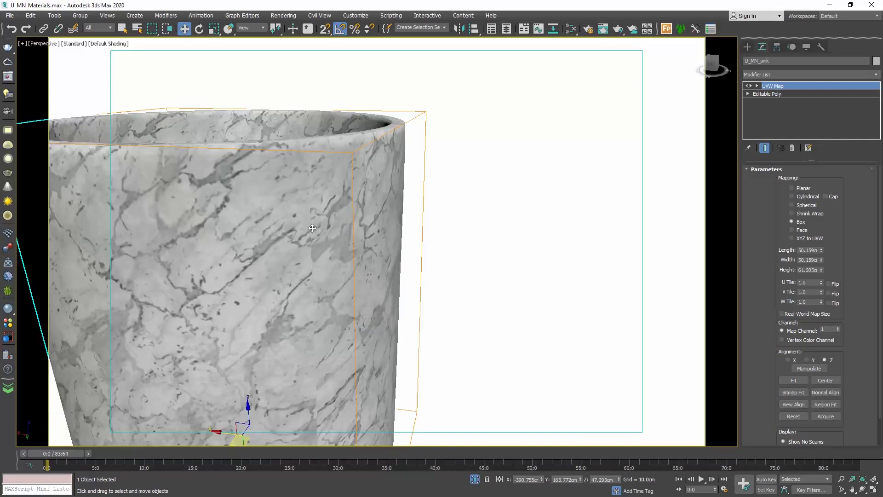
pyautogui.keyDown('alt'); pyautogui.moveTo(313, 293); pyautogui.dragTo(547, 185, button='middle'); pyautogui.keyUp('alt')
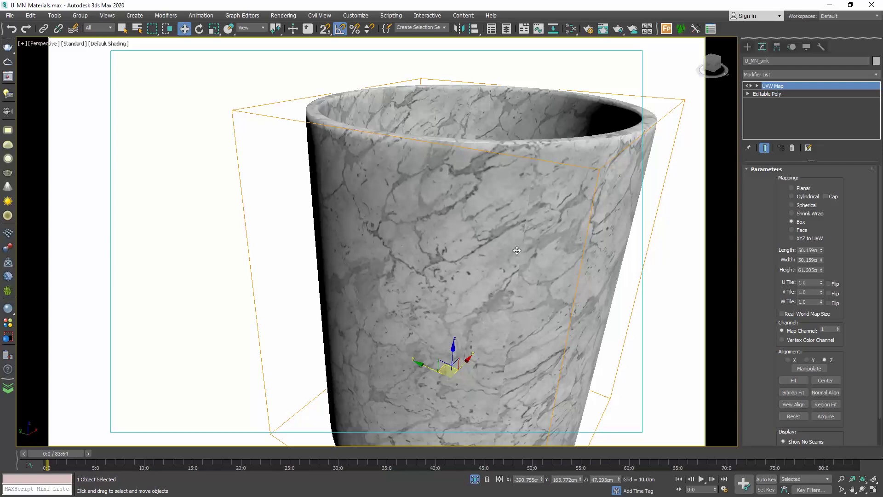
pyautogui.scroll(-2, 380, 175)
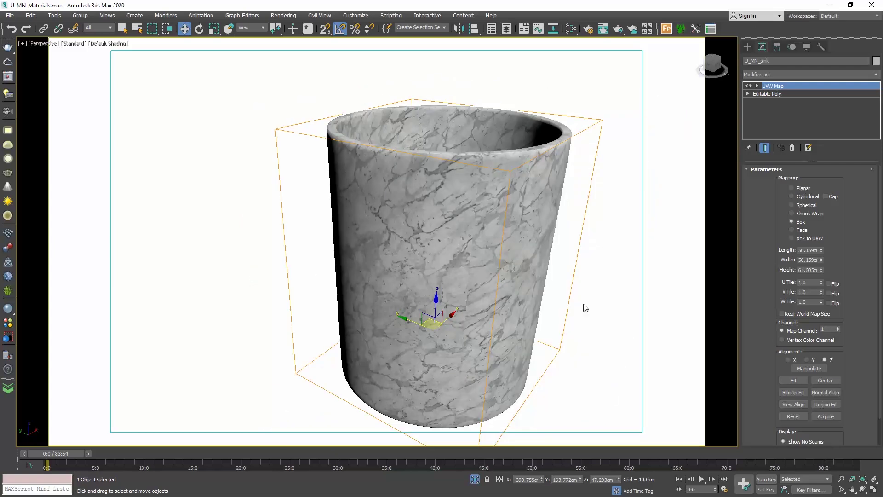
# - Set the sink's UVW Map to Cylindrical mapping and check the marble around the side
pyautogui.click(792, 197)
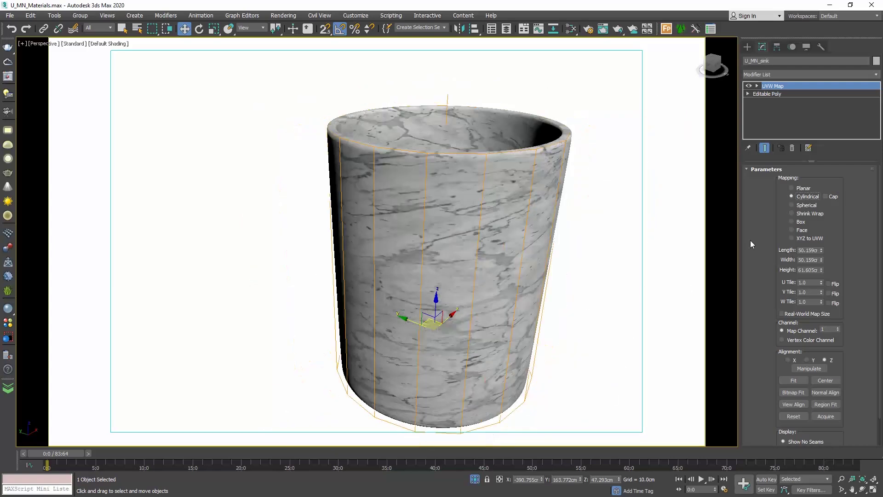
pyautogui.keyDown('alt'); pyautogui.moveTo(469, 240); pyautogui.dragTo(488, 227, button='middle'); pyautogui.keyUp('alt')
pyautogui.click(541, 238)
pyautogui.keyDown('alt'); pyautogui.moveTo(541, 238); pyautogui.dragTo(488, 207, button='middle'); pyautogui.keyUp('alt')
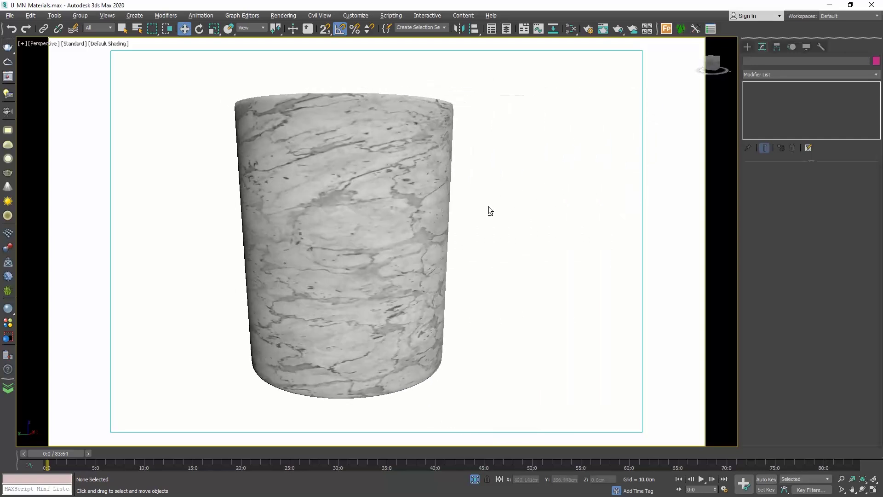
pyautogui.click(424, 197)
pyautogui.scroll(-3, 428, 209)
pyautogui.moveTo(431, 212); pyautogui.dragTo(437, 210, button='middle')
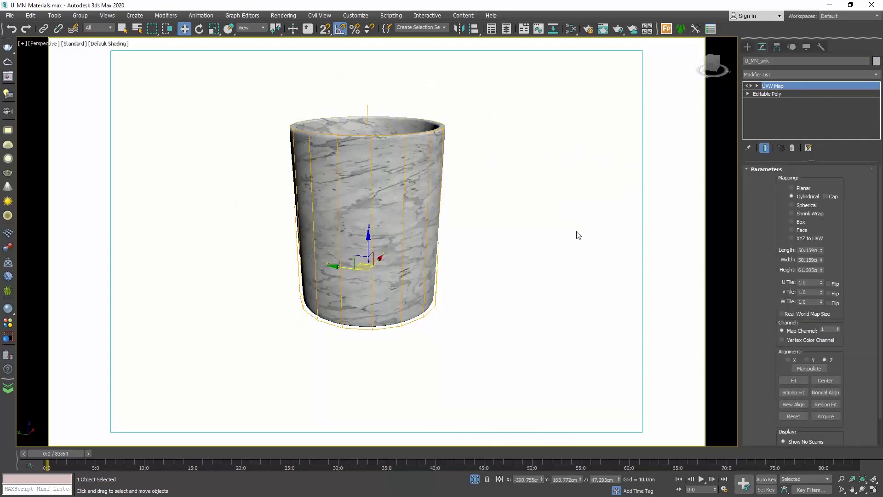
# - Set the length, width and height of the sink's cylindrical mapping to 60 cm each
pyautogui.doubleClick(814, 251)
pyautogui.write('60')
pyautogui.press('Tab')
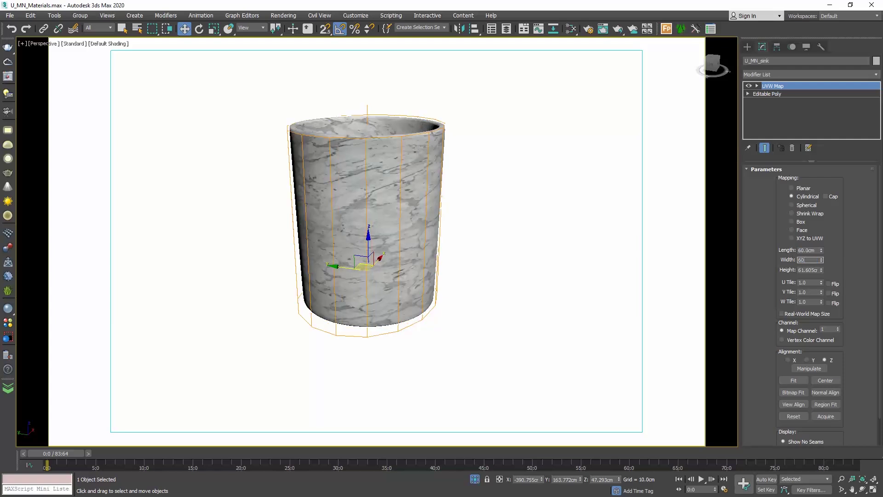
pyautogui.write('60')
pyautogui.press('Tab')
pyautogui.write('60')
pyautogui.press('Return')
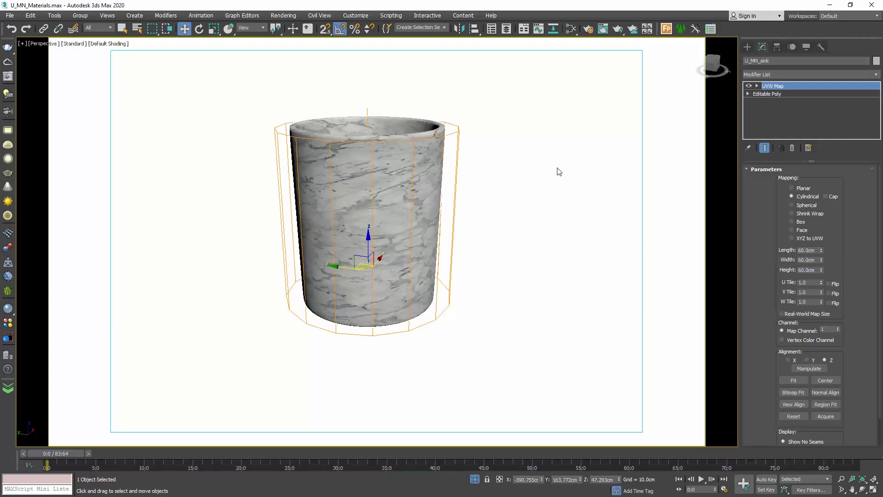
pyautogui.click(559, 172)
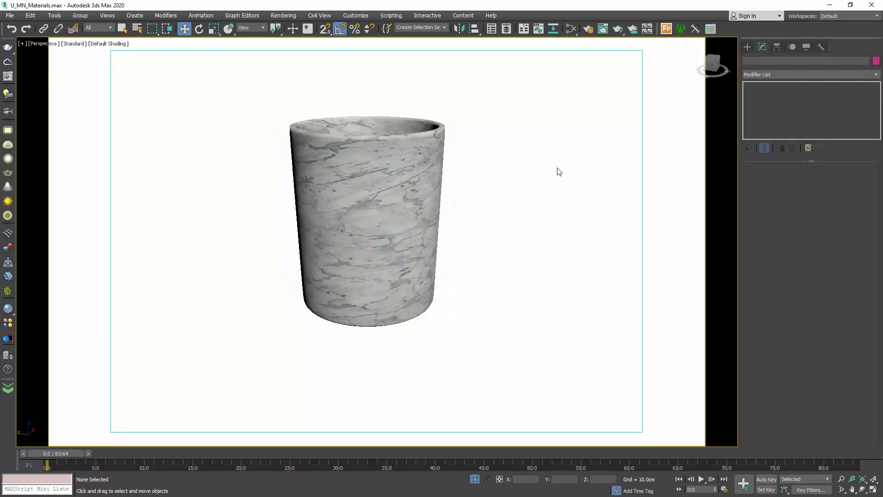
# - Set the U Tile of the sink's UVW Map to 2 to correct the horizontally stretched marble veins
pyautogui.click(376, 295)
pyautogui.click(809, 283)
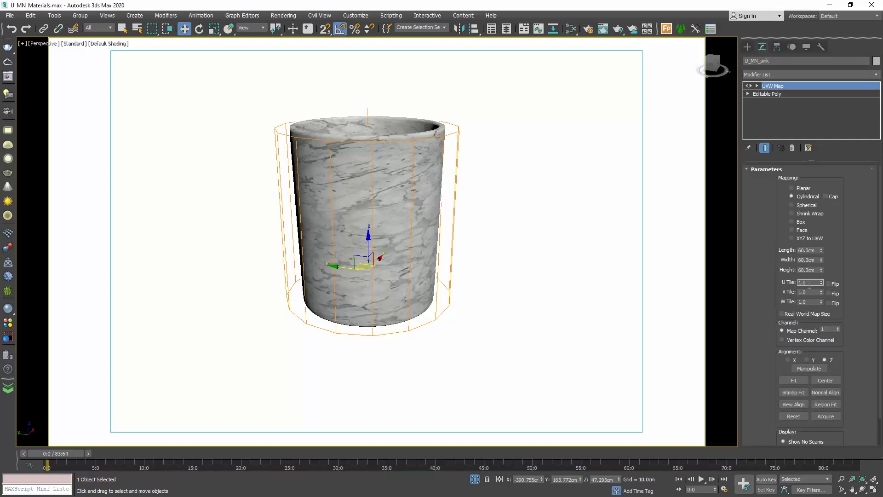
pyautogui.write('2')
pyautogui.press('Return')
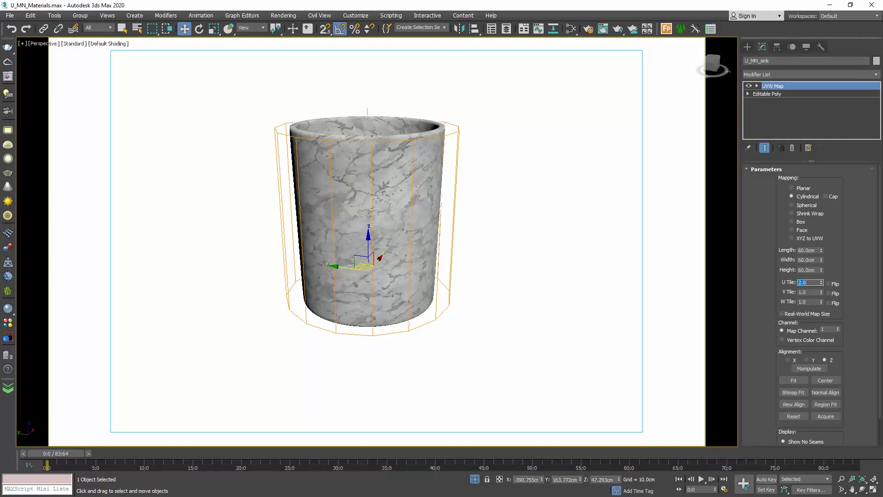
pyautogui.click(540, 297)
# - Turn on the Cap option of the sink's cylindrical mapping to fix the stretched marble on its underside
pyautogui.keyDown('alt'); pyautogui.moveTo(544, 306); pyautogui.dragTo(490, 268, button='middle'); pyautogui.keyUp('alt')
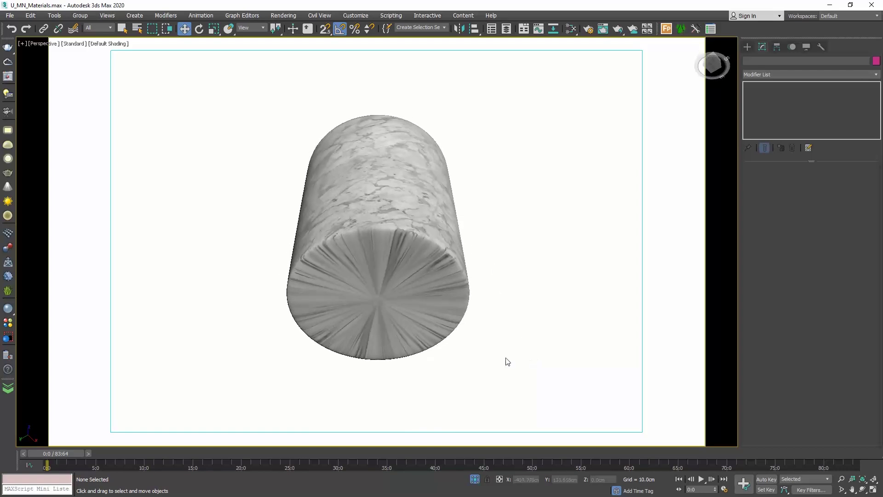
pyautogui.click(434, 293)
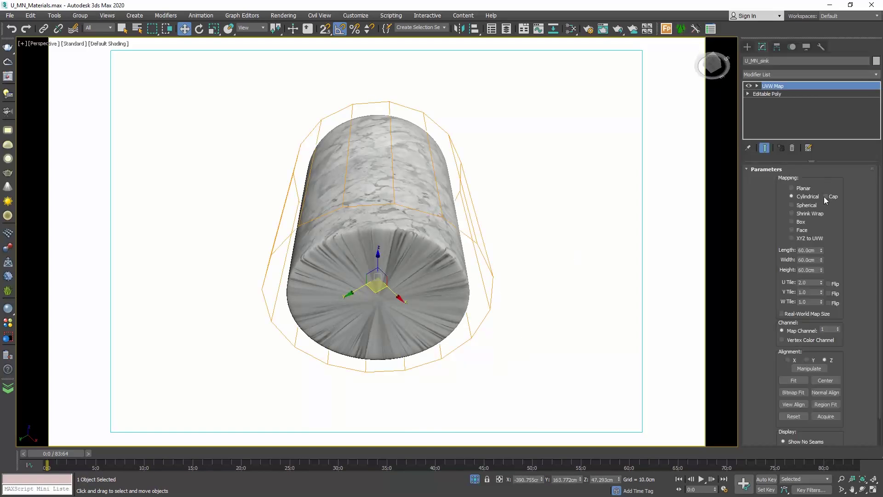
pyautogui.click(825, 197)
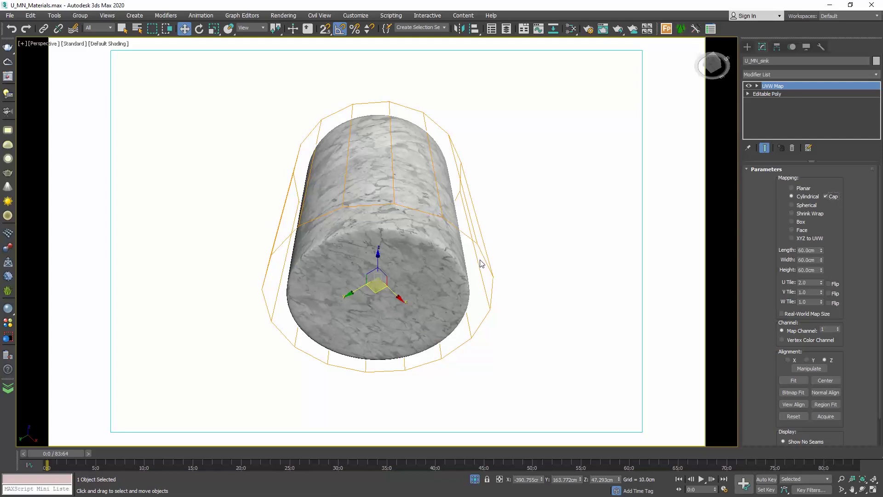
pyautogui.keyDown('alt'); pyautogui.moveTo(481, 263); pyautogui.dragTo(332, 319, button='middle'); pyautogui.keyUp('alt')
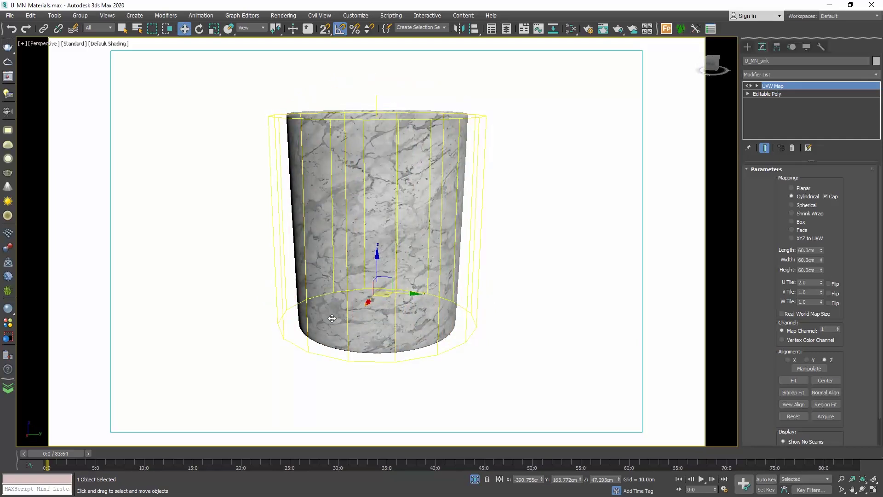
# - End the sink's isolation and switch the viewport back to the VRayCam001 camera
pyautogui.rightClick(428, 290)
pyautogui.click(456, 211)
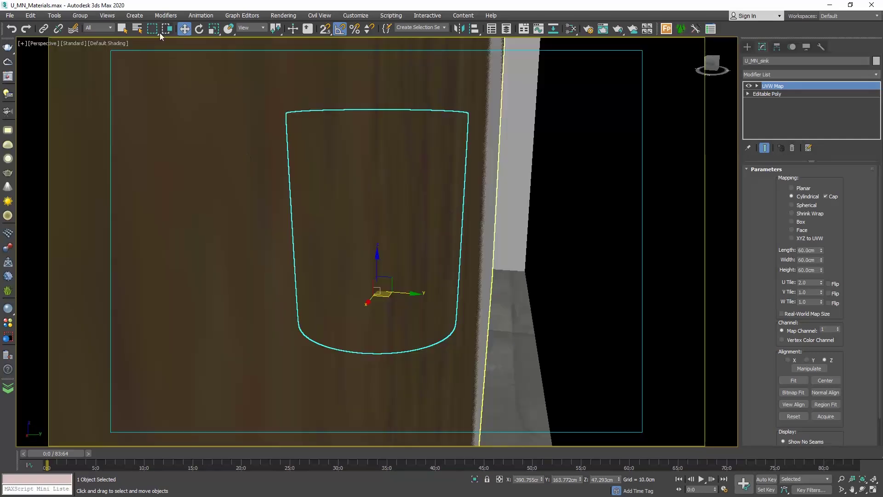
pyautogui.click(47, 45)
pyautogui.moveTo(59, 53)
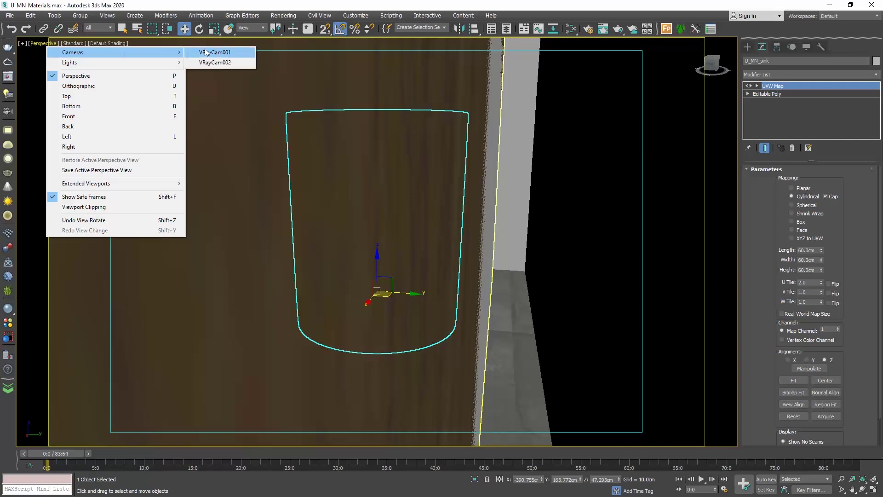
pyautogui.click(214, 53)
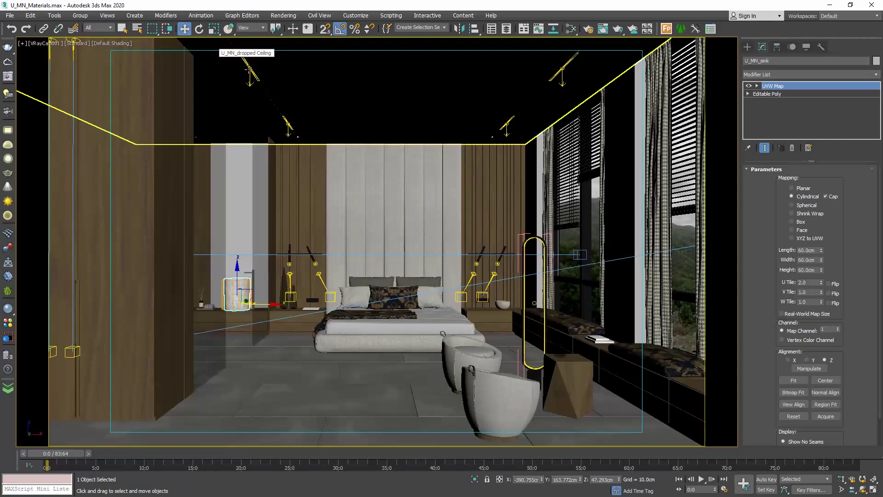